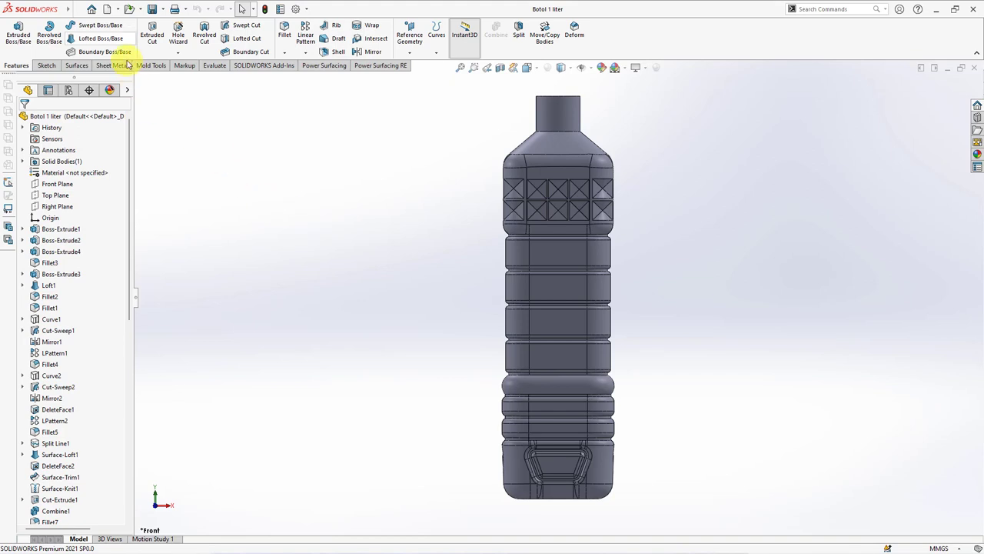
Create a new blank part document
click(116, 9)
click(131, 20)
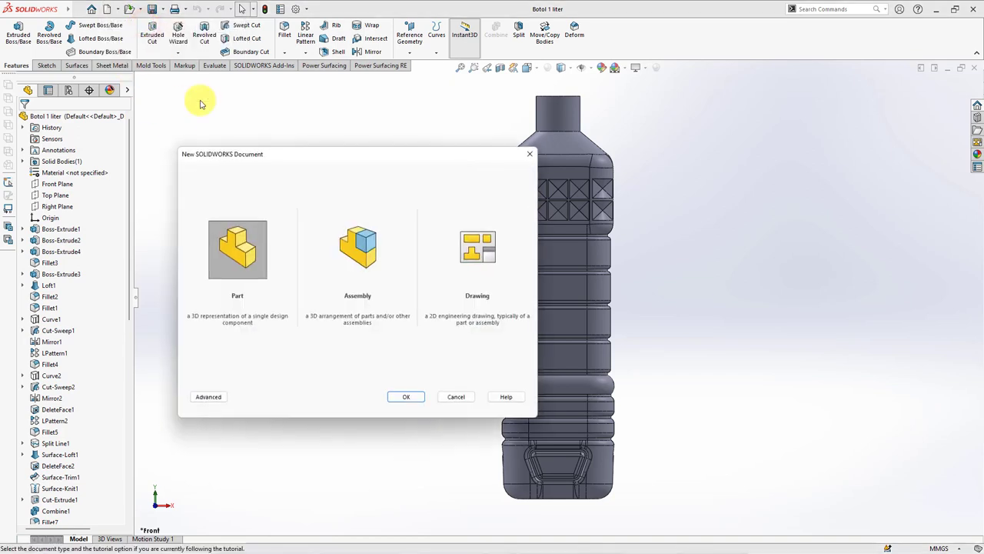
click(399, 397)
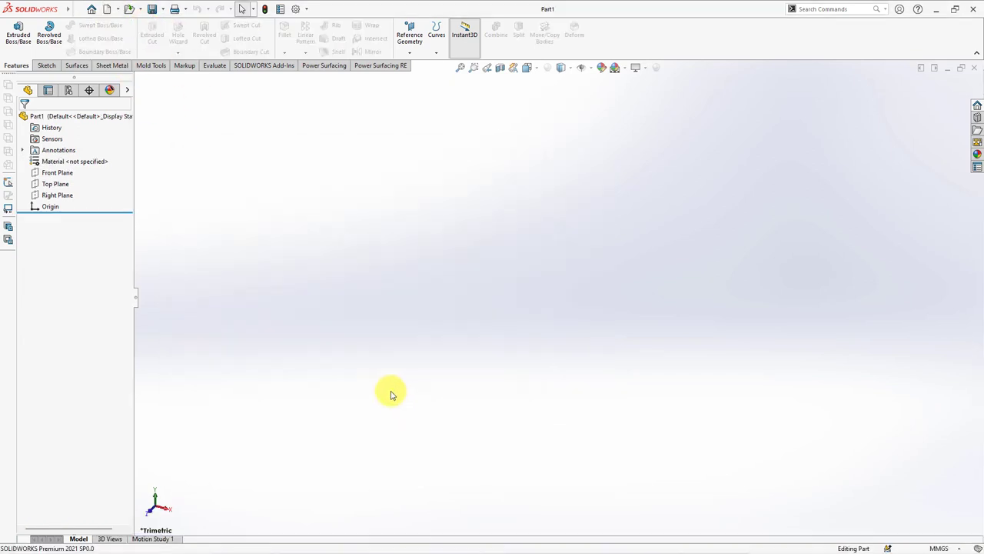
Insert the Botol 1 liter part, rotated 45° about one axis
click(138, 8)
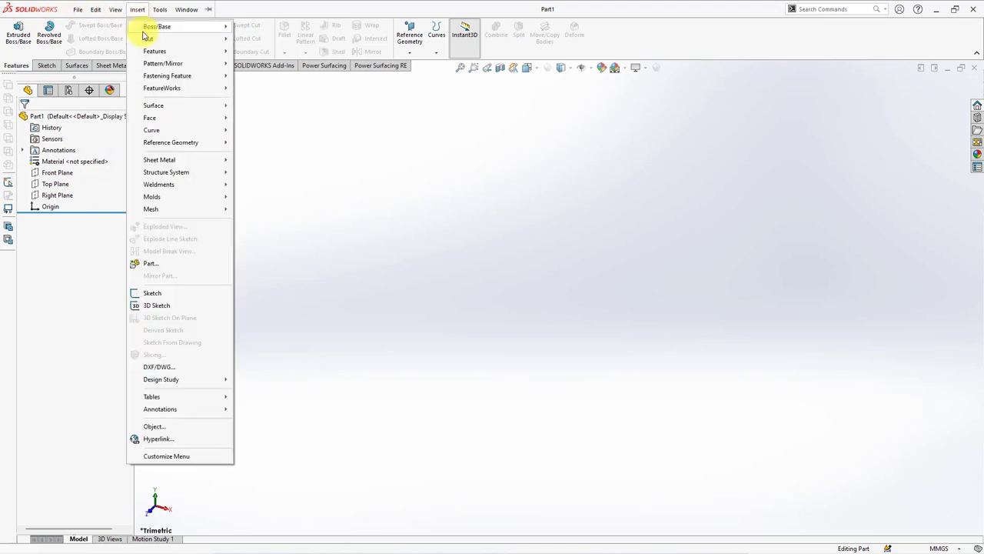
click(207, 262)
click(51, 228)
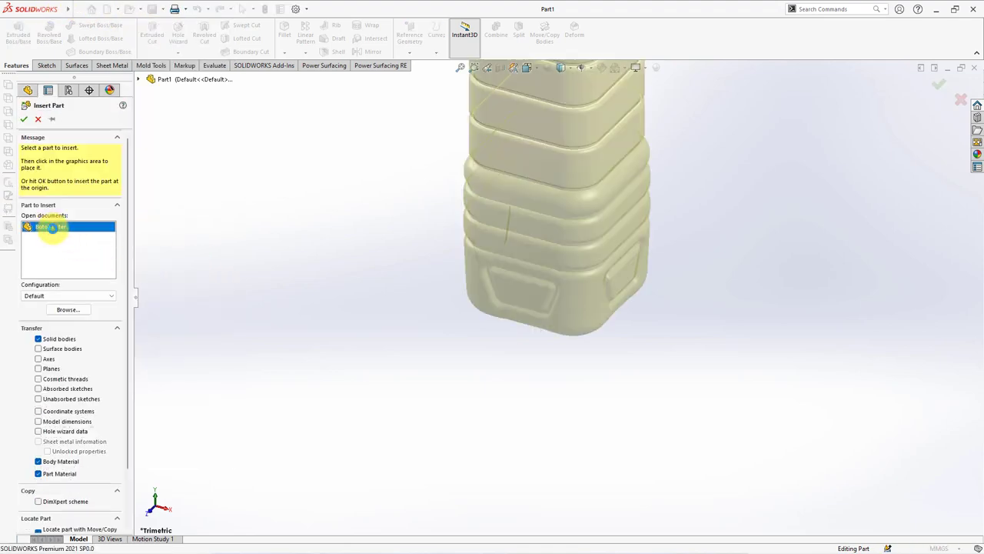
drag(125, 267, 128, 303)
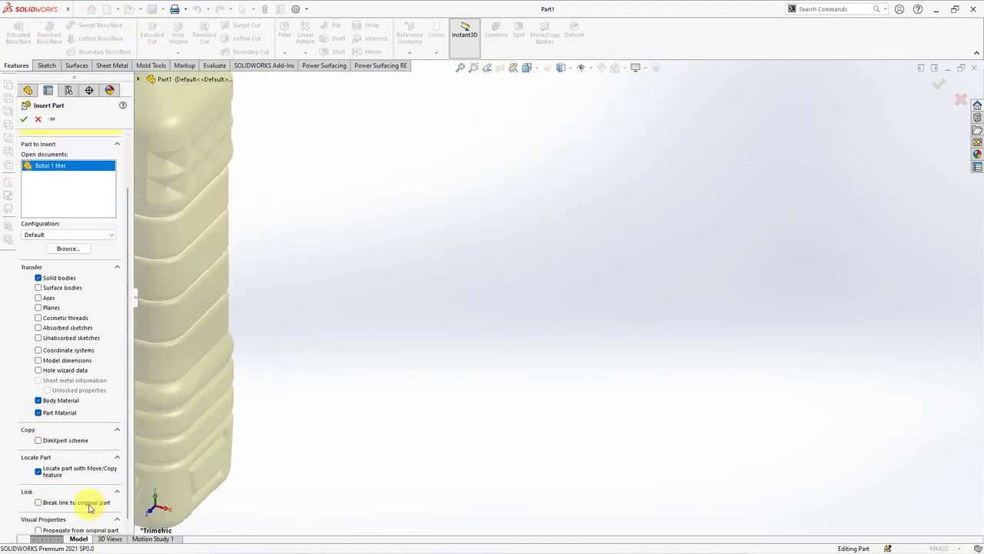
click(38, 471)
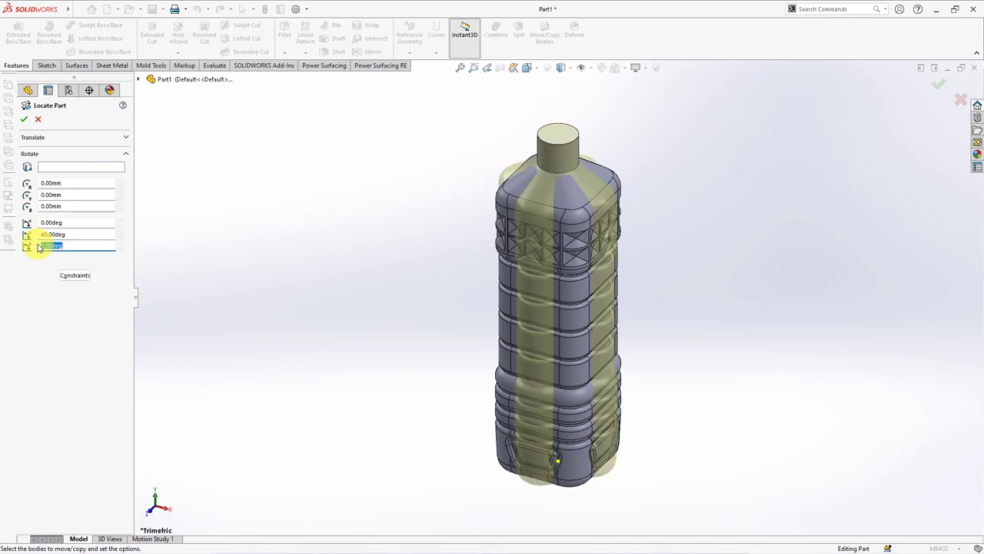
click(25, 120)
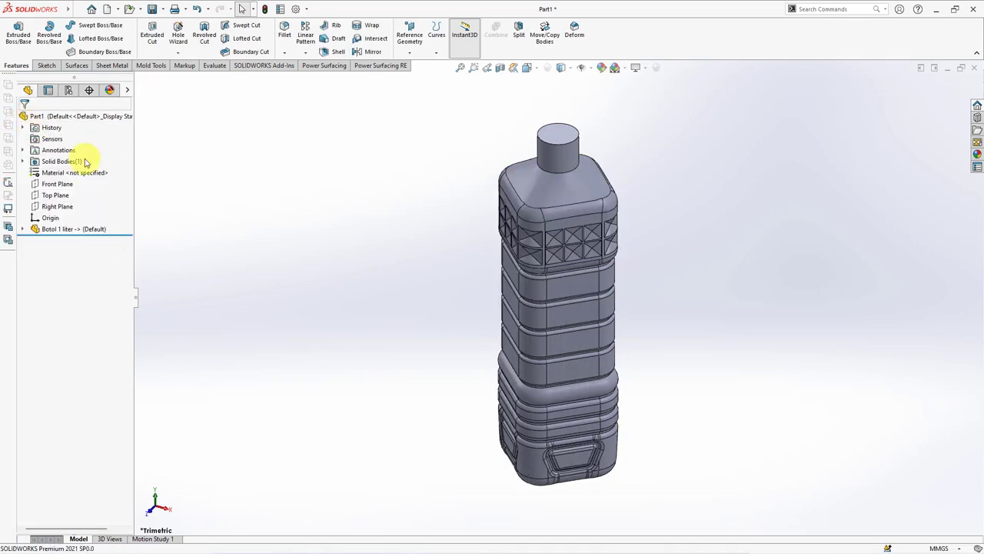
Scale the bottle body about the origin as Scale1, working from the front view
key(ctrl+1)
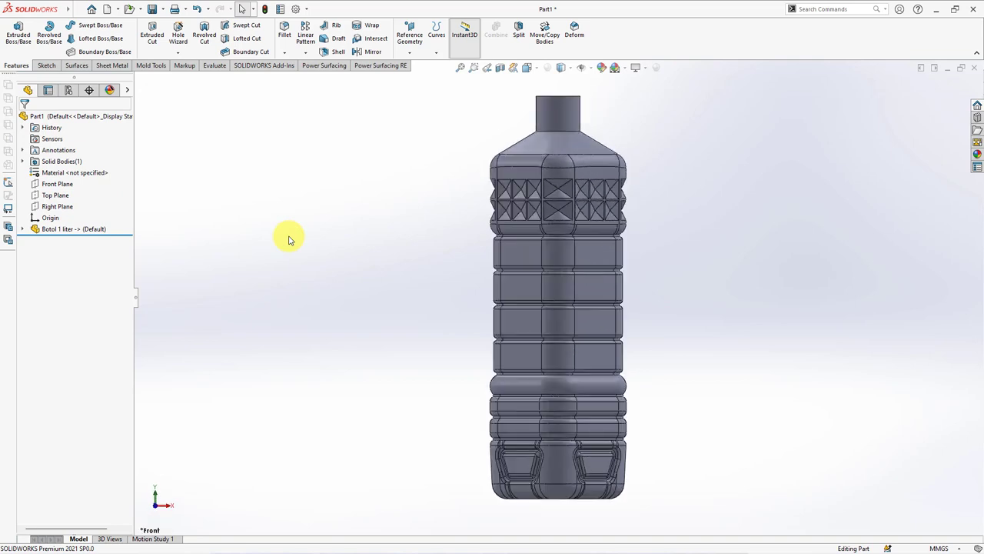
click(151, 66)
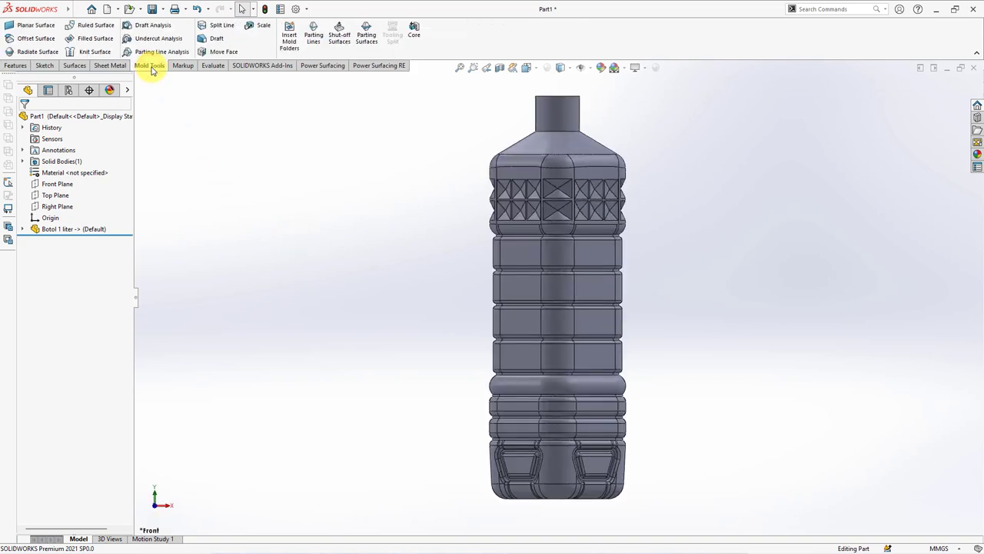
click(256, 25)
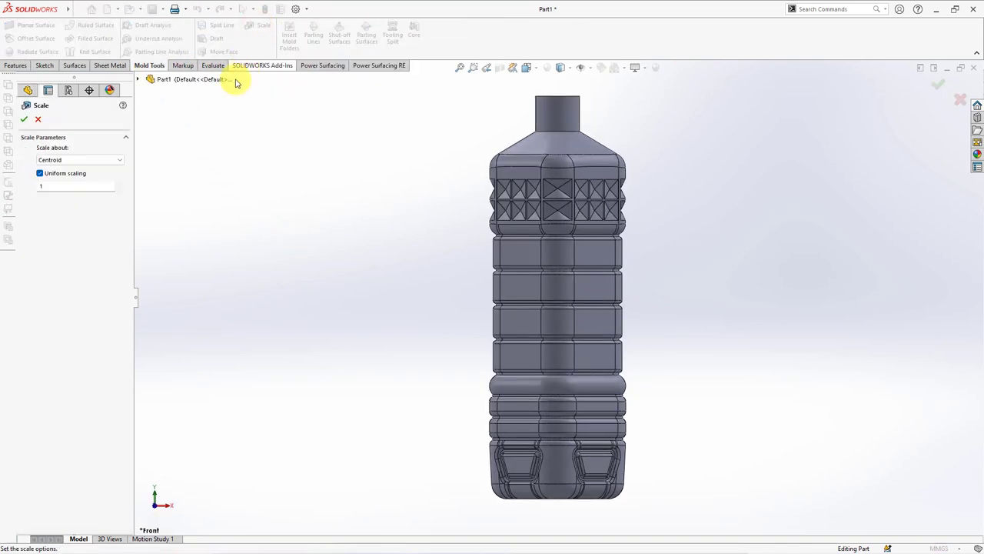
click(79, 160)
click(84, 177)
text(.004)
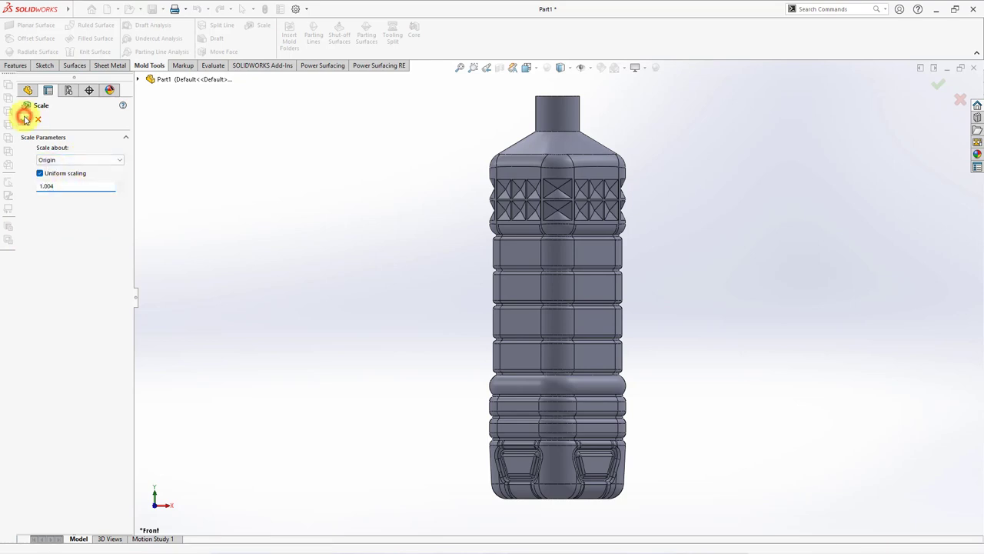
click(26, 118)
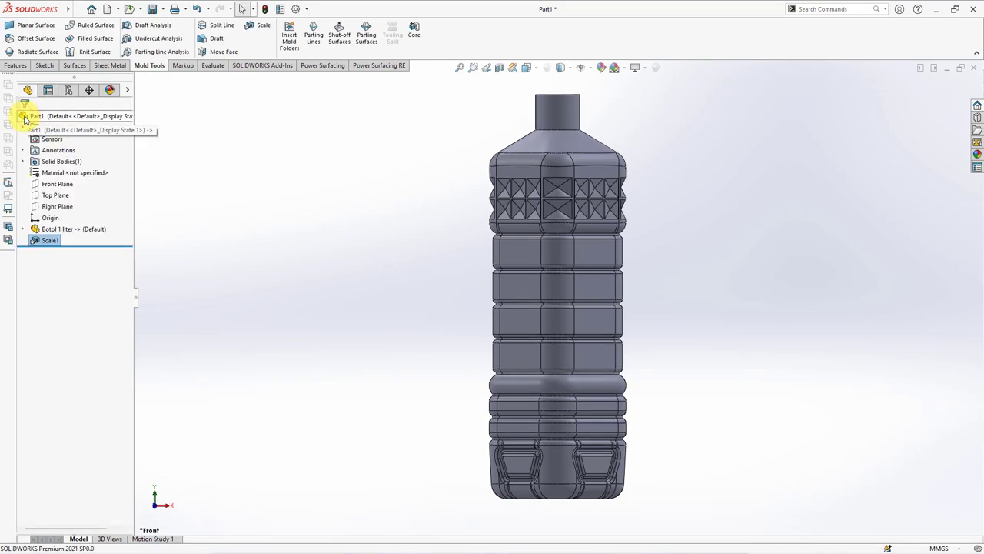
Move the bottle body 70 mm along X
click(17, 66)
click(534, 38)
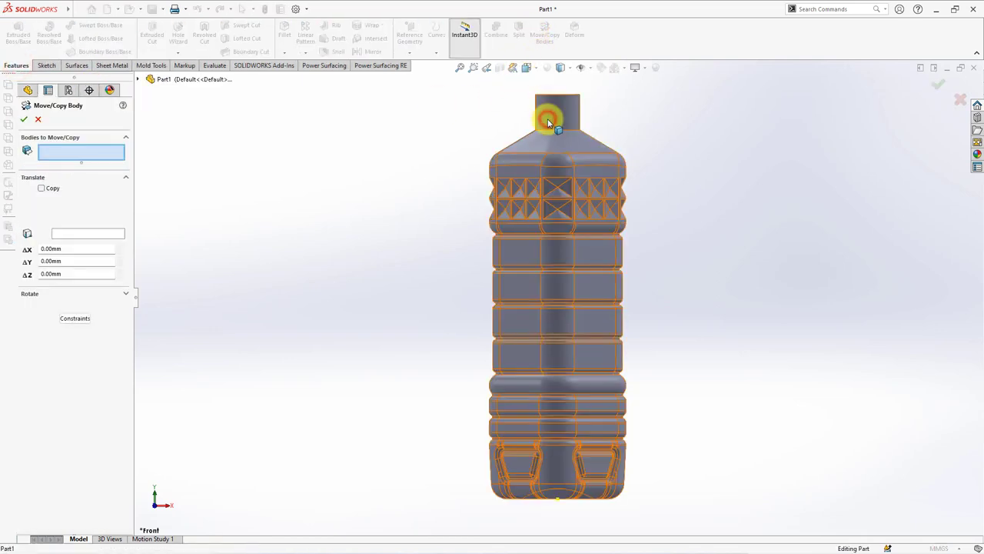
click(547, 122)
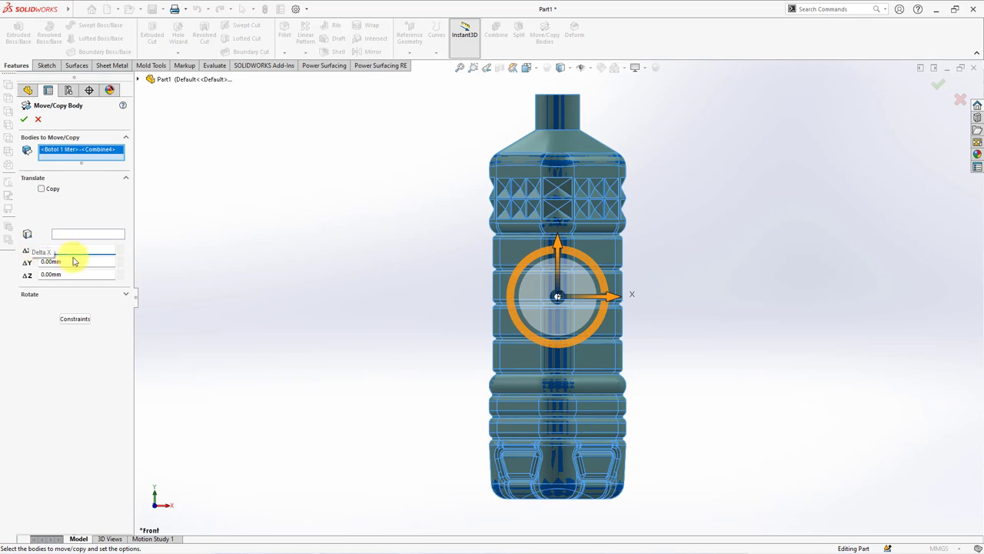
click(77, 249)
text(70)
click(83, 260)
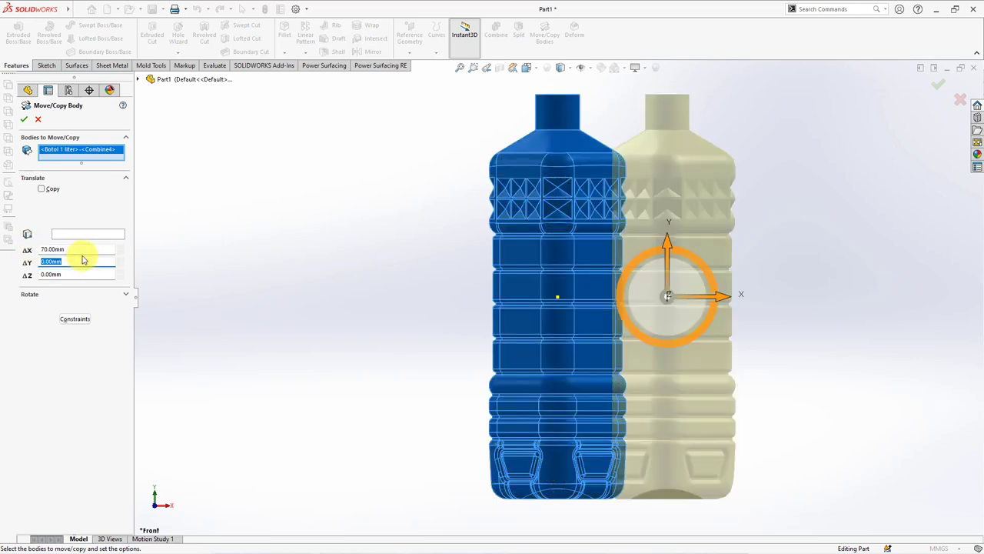
click(25, 120)
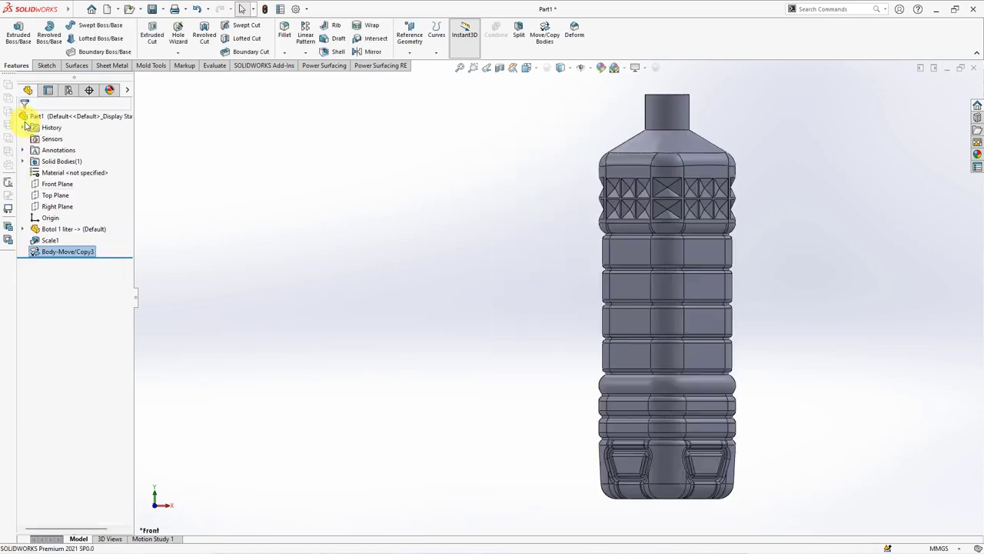
middle_drag(256, 229, 360, 277)
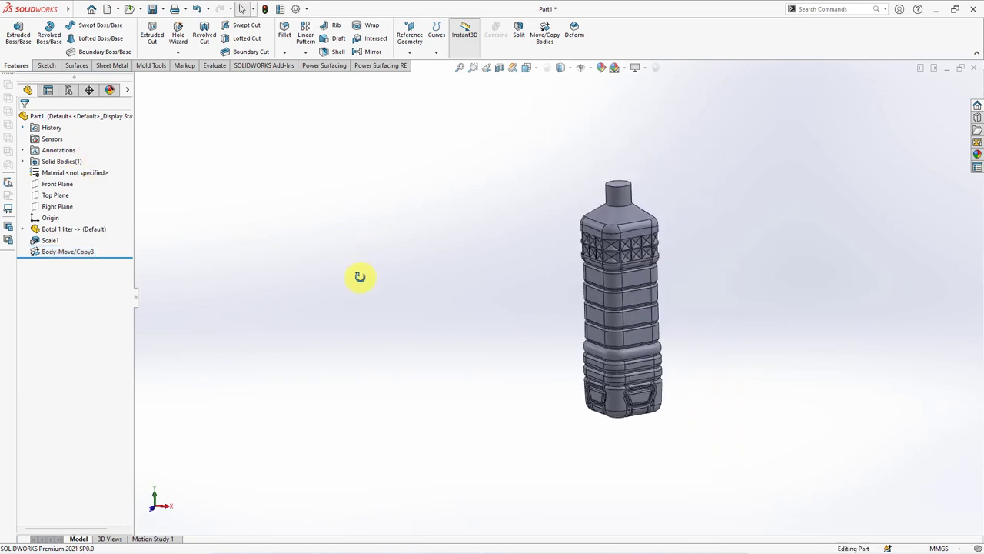
Mirror the bottle across the Right Plane as a separate, unmerged body
click(57, 206)
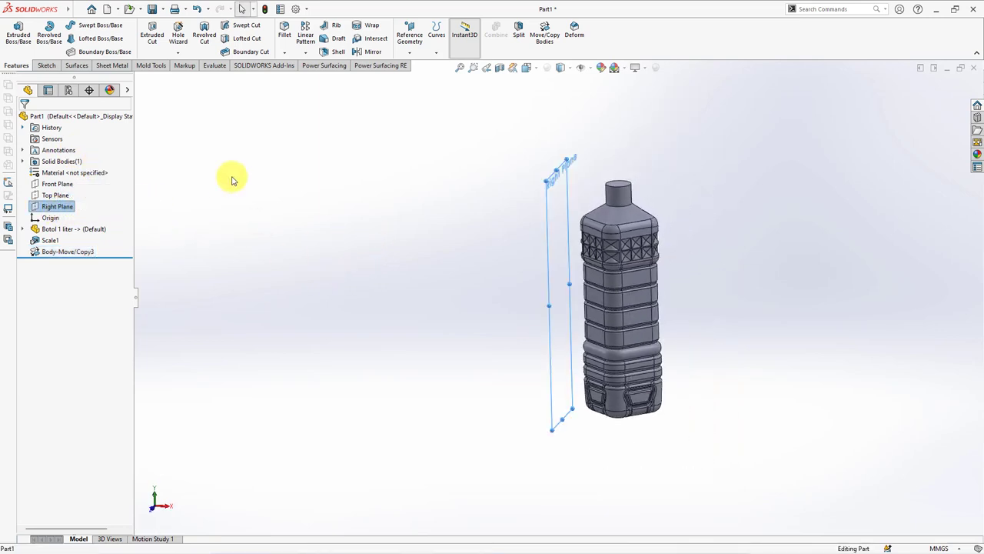
click(365, 51)
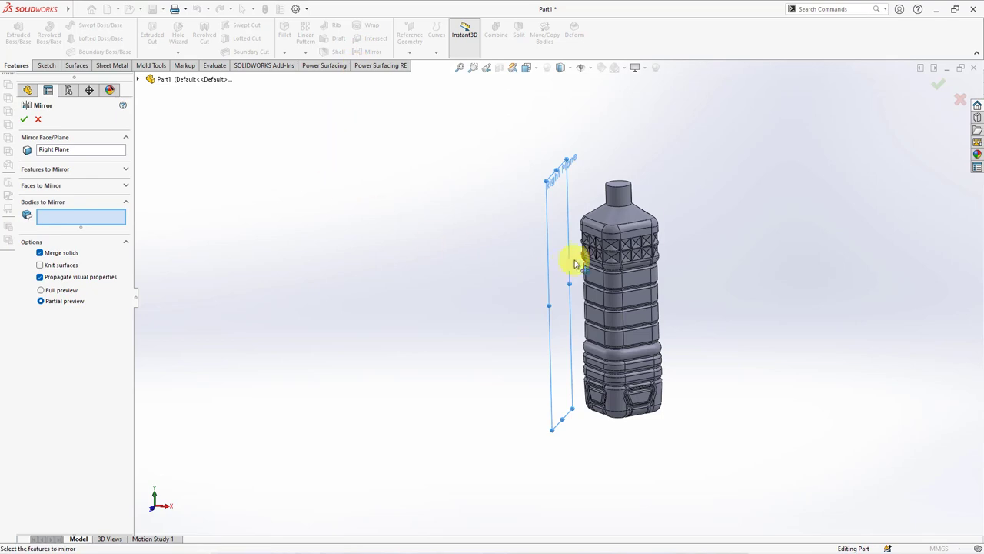
click(601, 256)
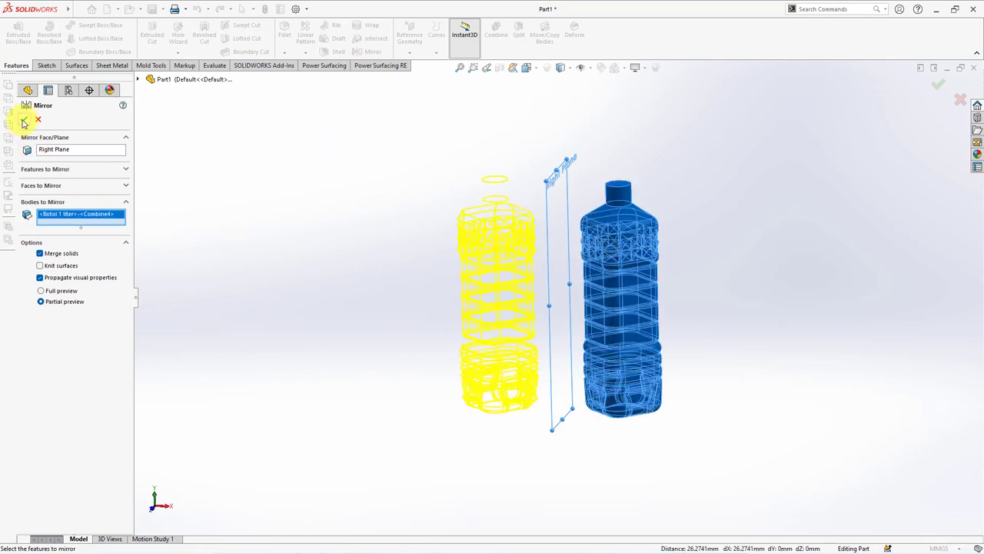
click(23, 121)
click(40, 254)
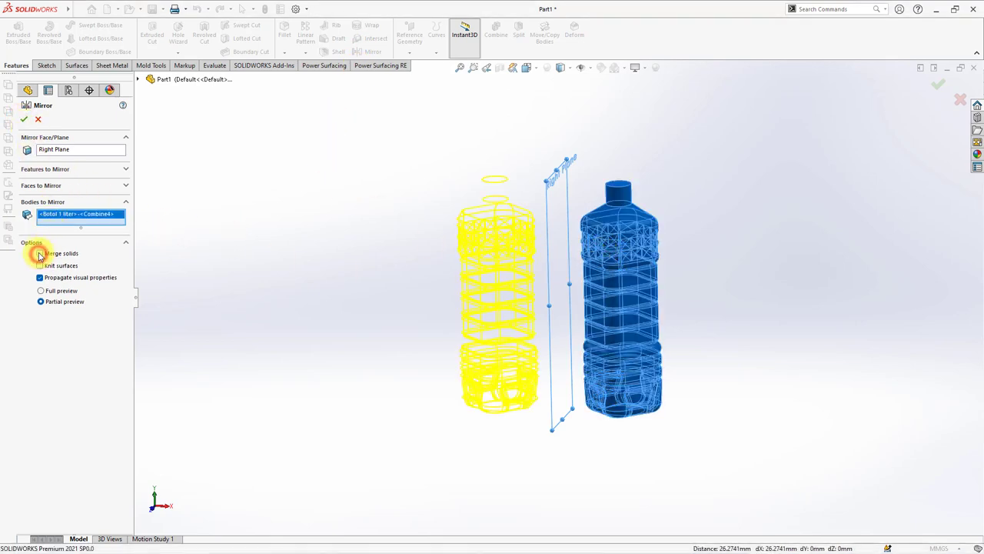
click(26, 121)
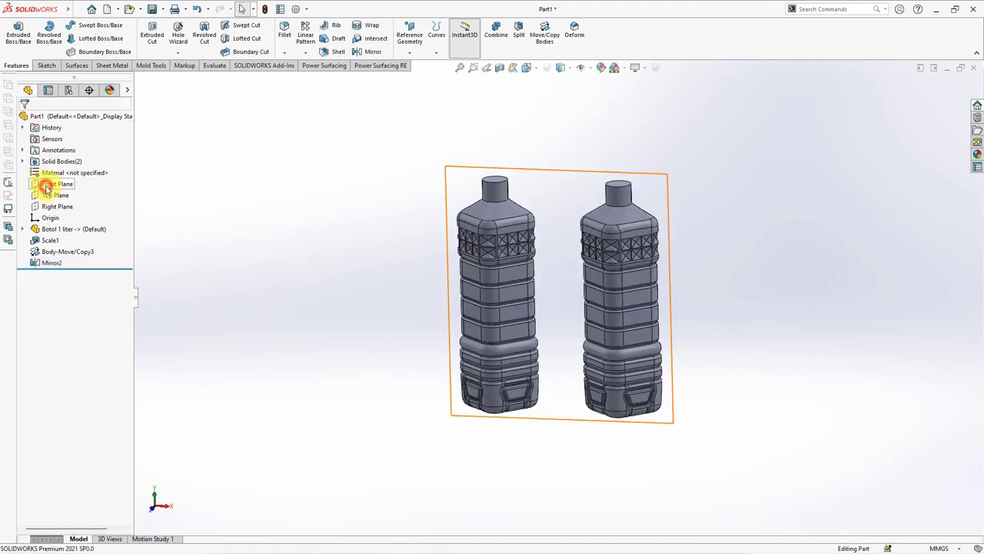
click(50, 184)
On the Front Plane, sketch a vertical centerline and a center rectangle enclosing both bottles
click(46, 171)
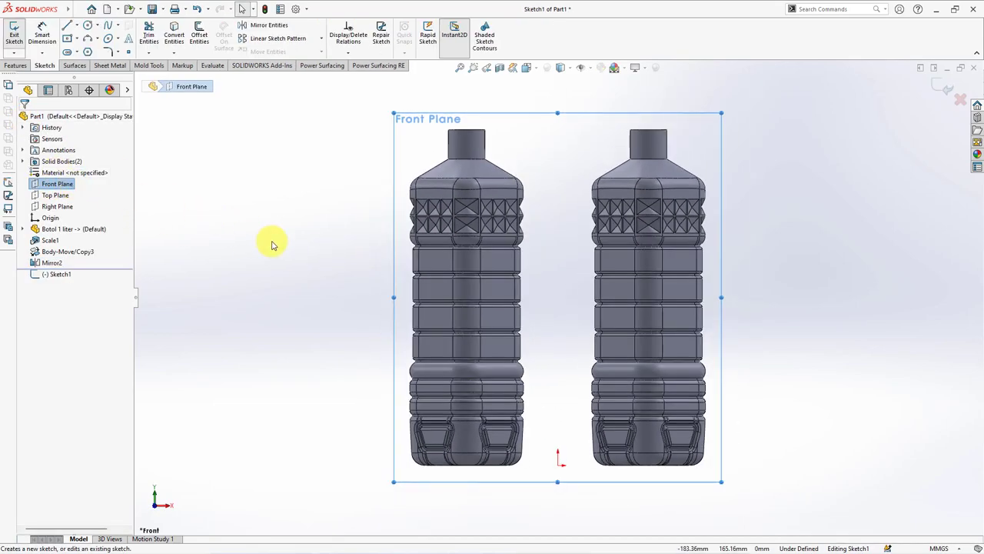
click(77, 25)
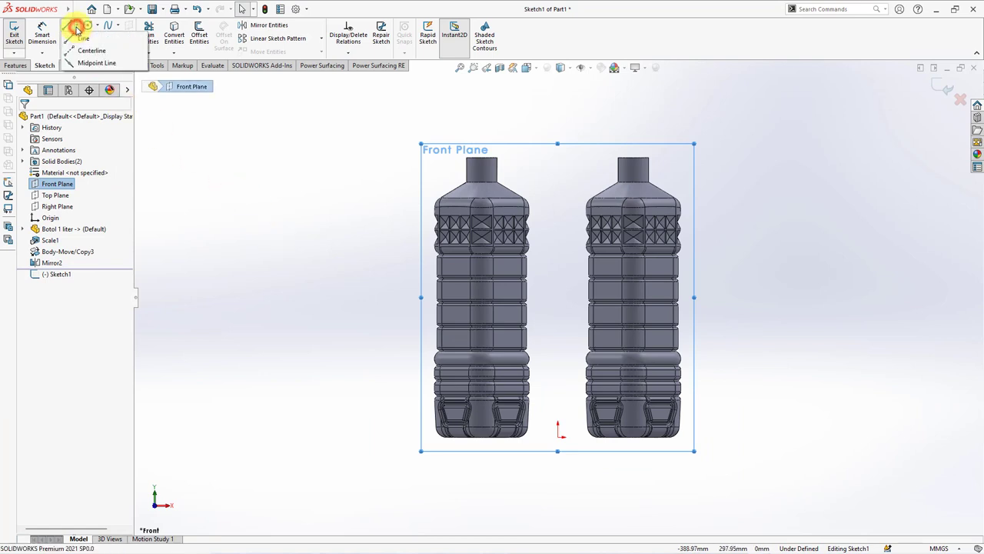
click(86, 46)
click(558, 433)
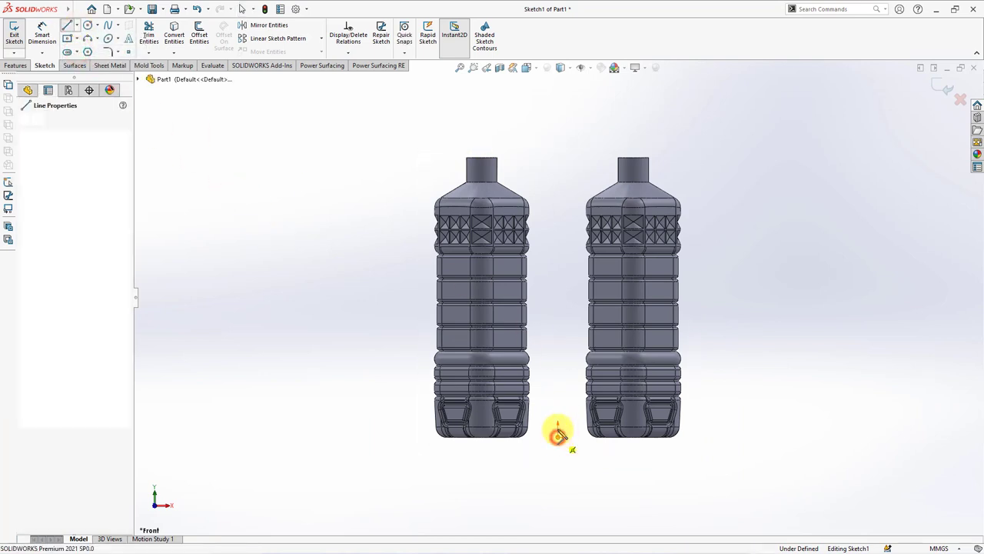
double_click(557, 156)
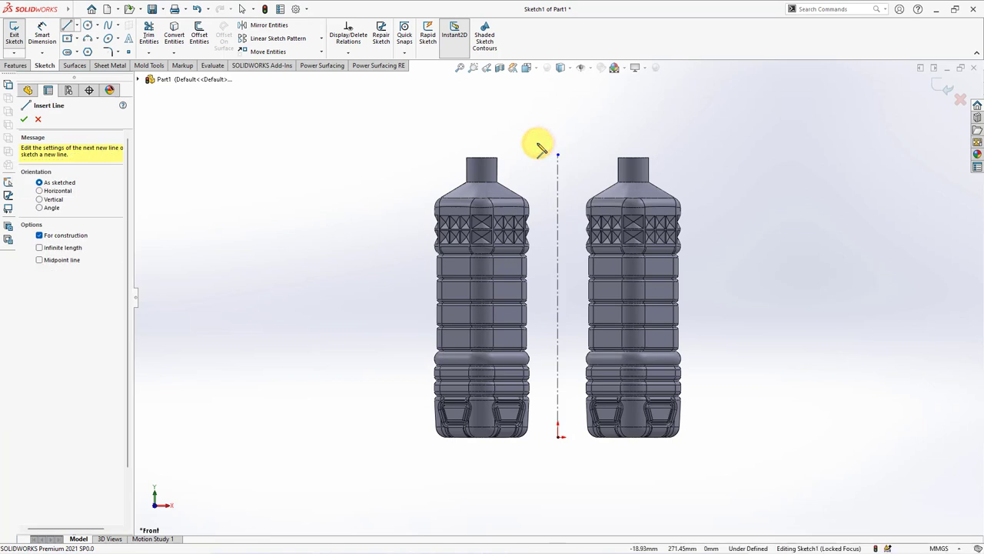
click(67, 38)
click(558, 298)
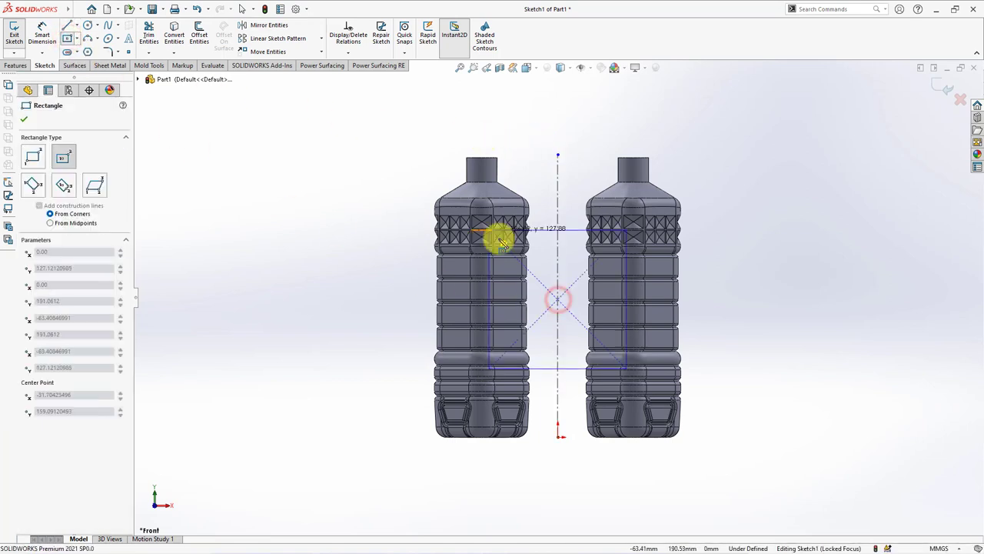
click(374, 159)
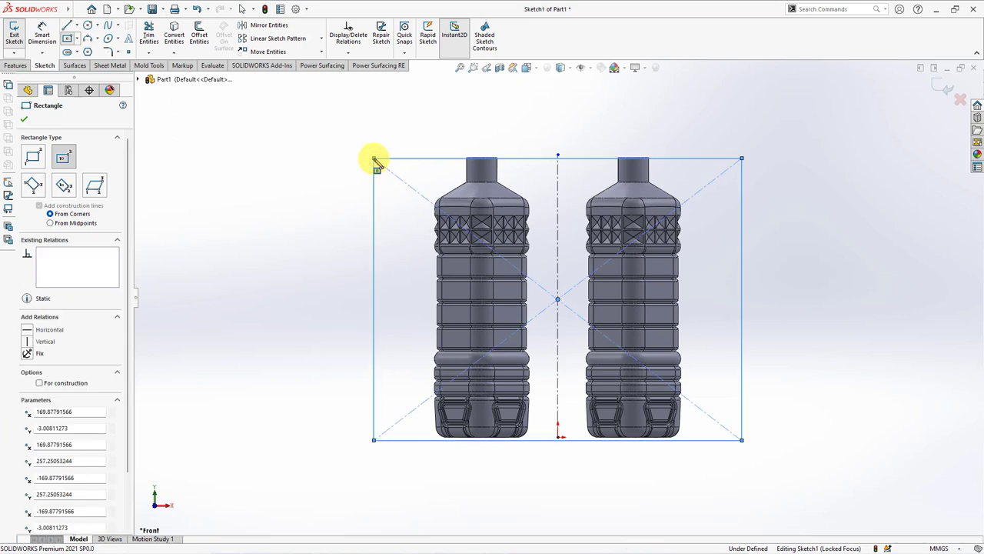
right_click(375, 161)
click(399, 169)
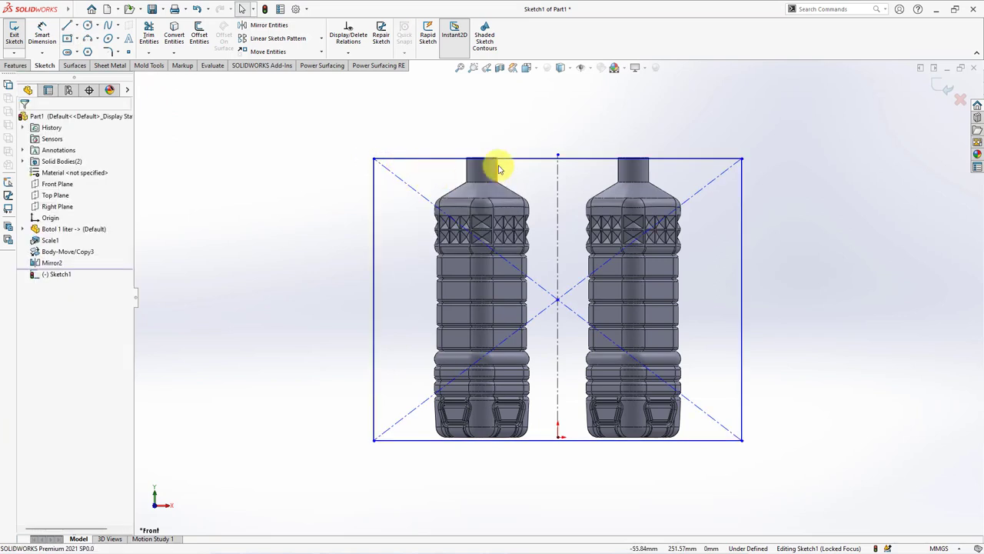
Dimension the rectangle 280 wide and 300 tall
click(43, 34)
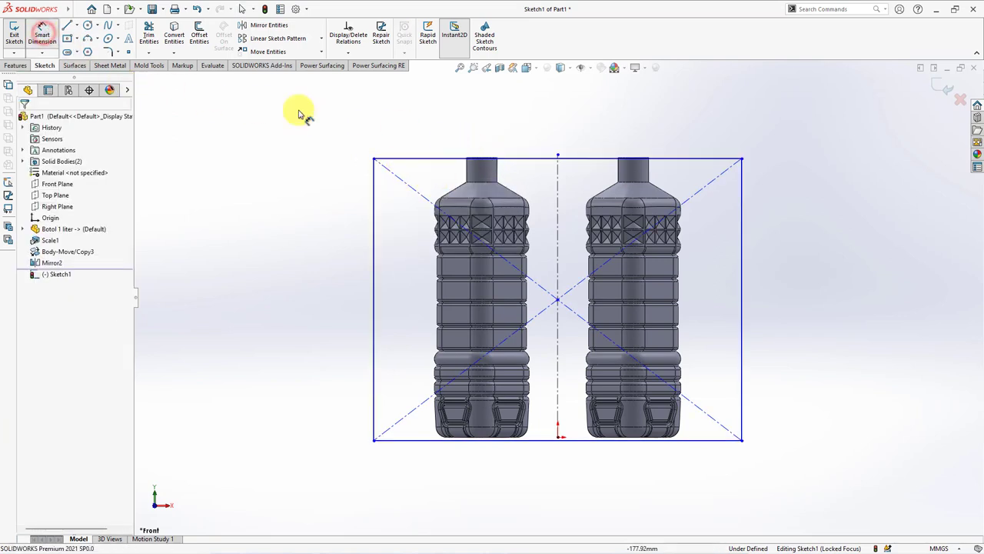
click(519, 158)
click(543, 129)
text(280)
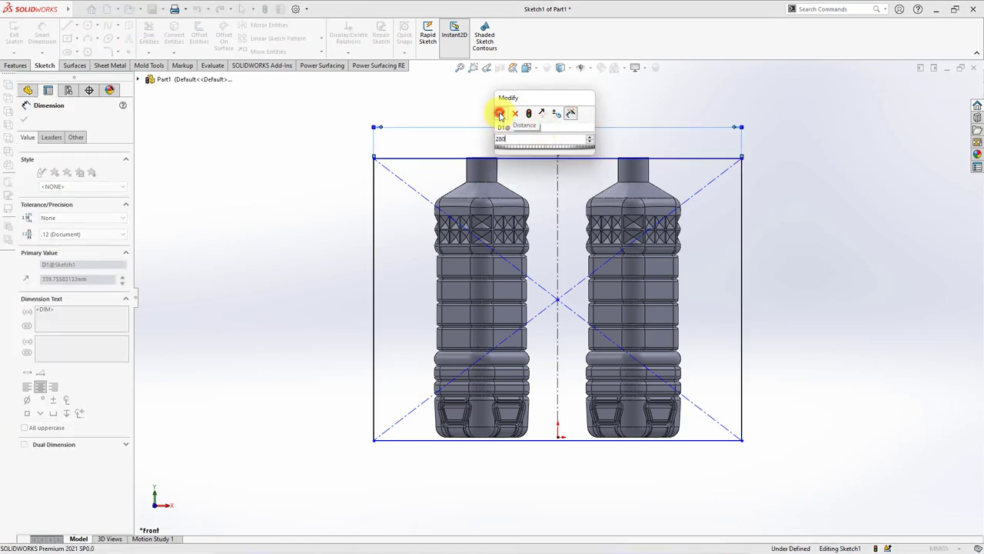
click(501, 113)
click(406, 220)
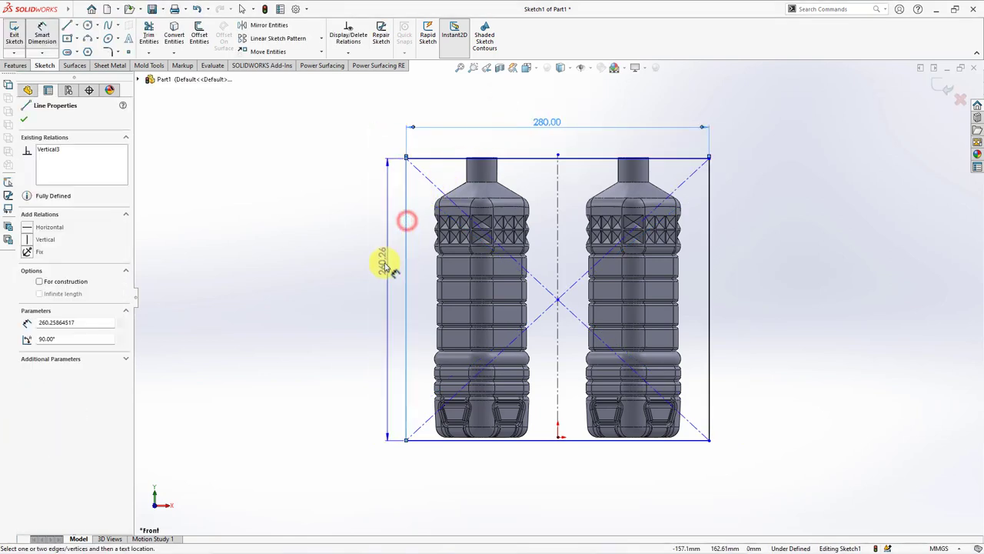
click(350, 285)
text(300)
click(307, 267)
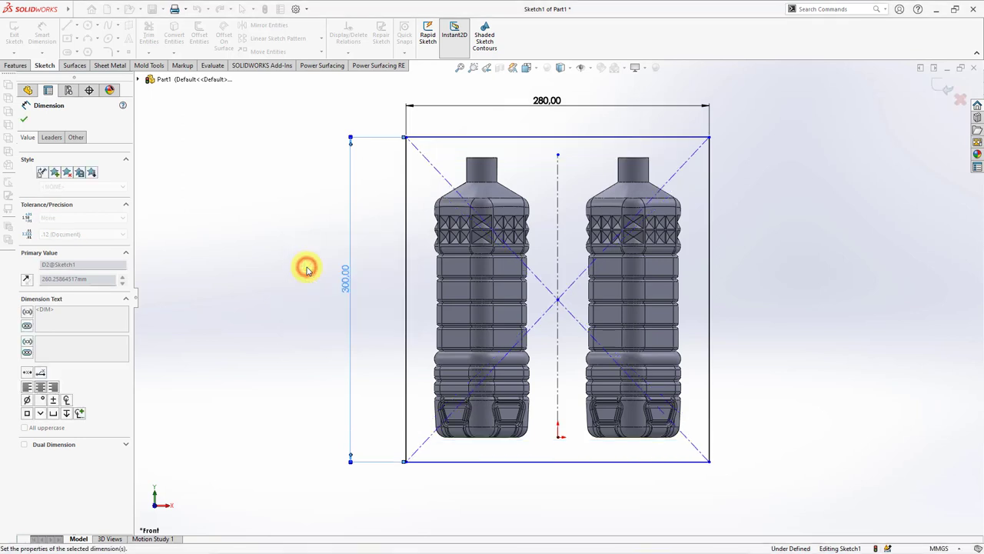
click(23, 122)
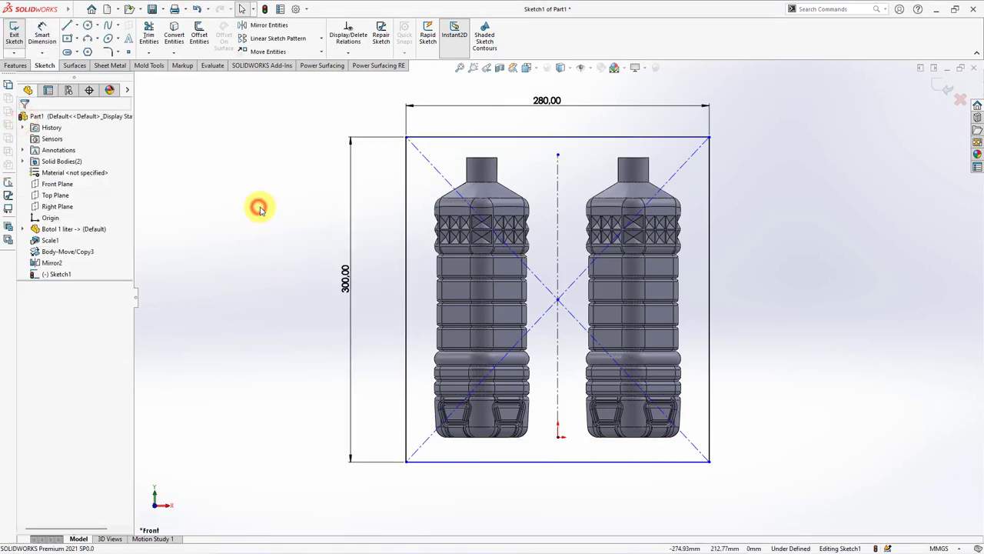
Make the rectangle's top edge collinear with the bottle-top edge
click(517, 138)
ctrl+click(490, 162)
click(519, 110)
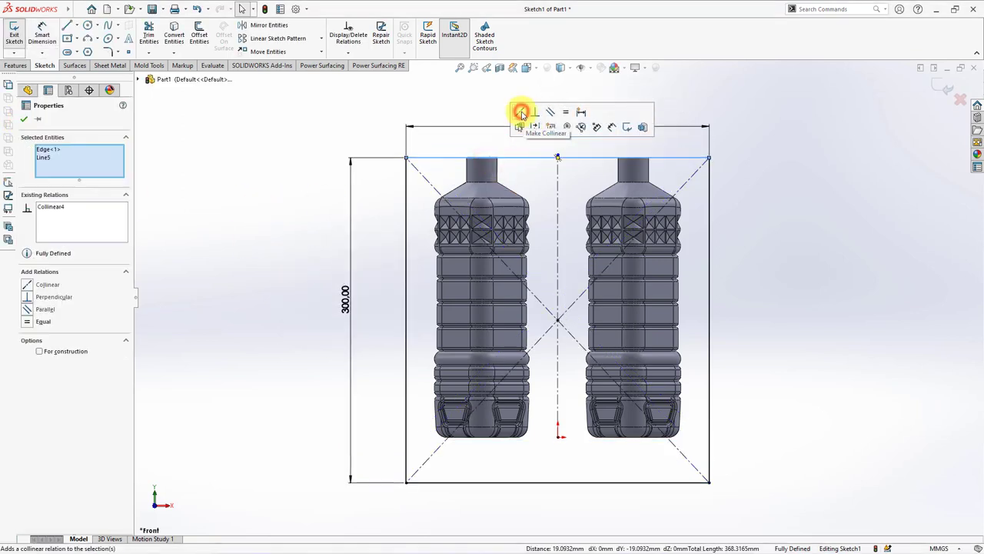
click(305, 149)
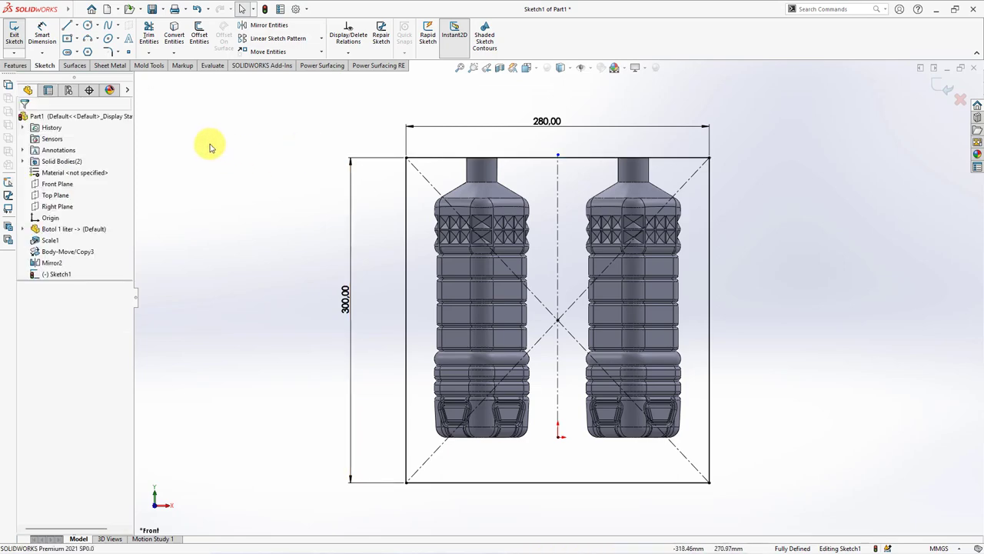
click(19, 66)
Extrude the rectangle 140 mm Mid Plane as a separate, unmerged block
click(16, 38)
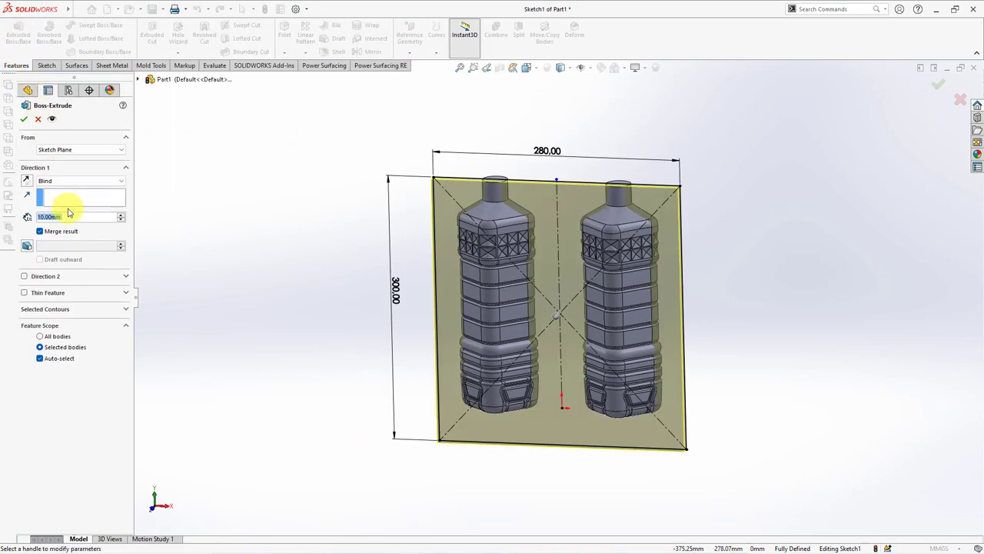
text(140)
key(Return)
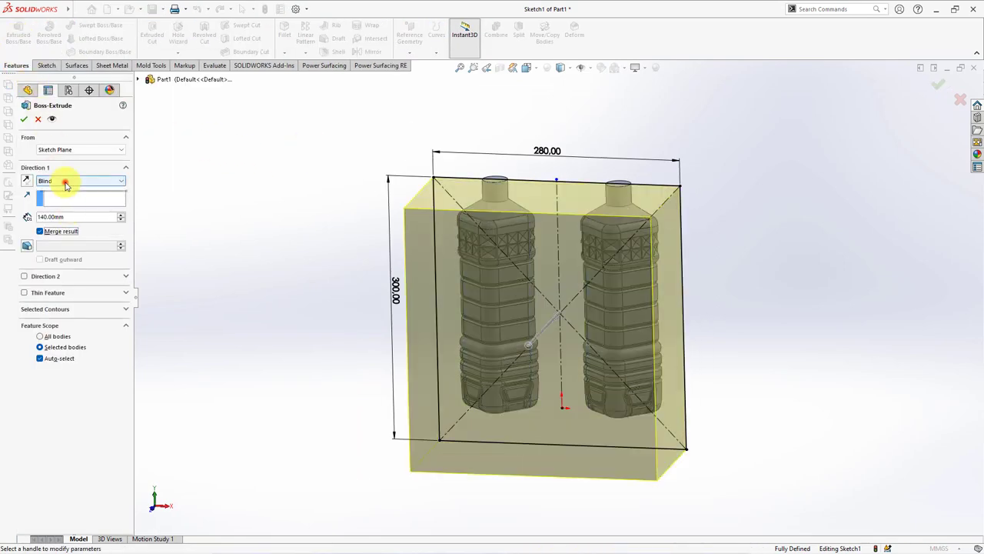
click(66, 182)
click(77, 225)
click(43, 234)
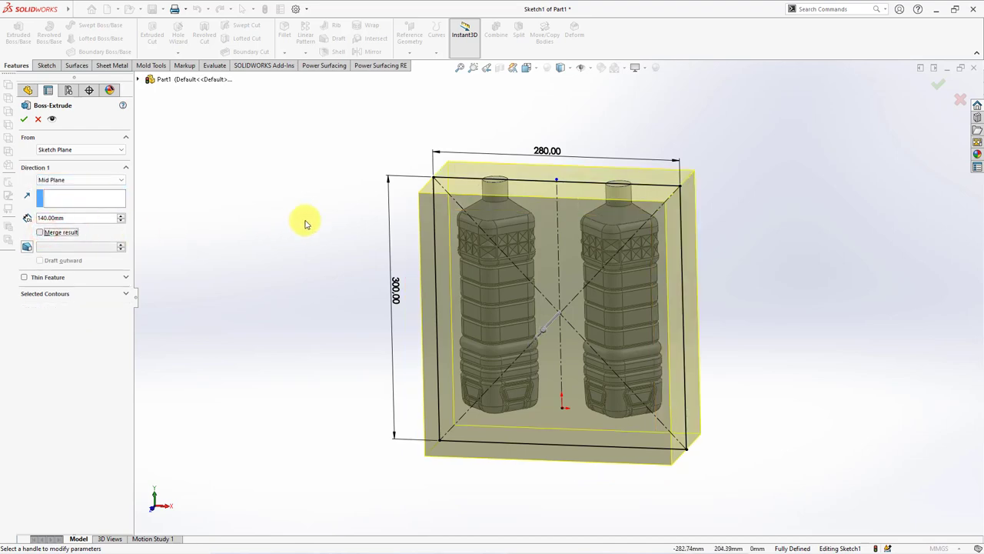
mouse_move(306, 217)
middle_down()
mouse_move(285, 244)
mouse_move(294, 250)
middle_up()
click(25, 120)
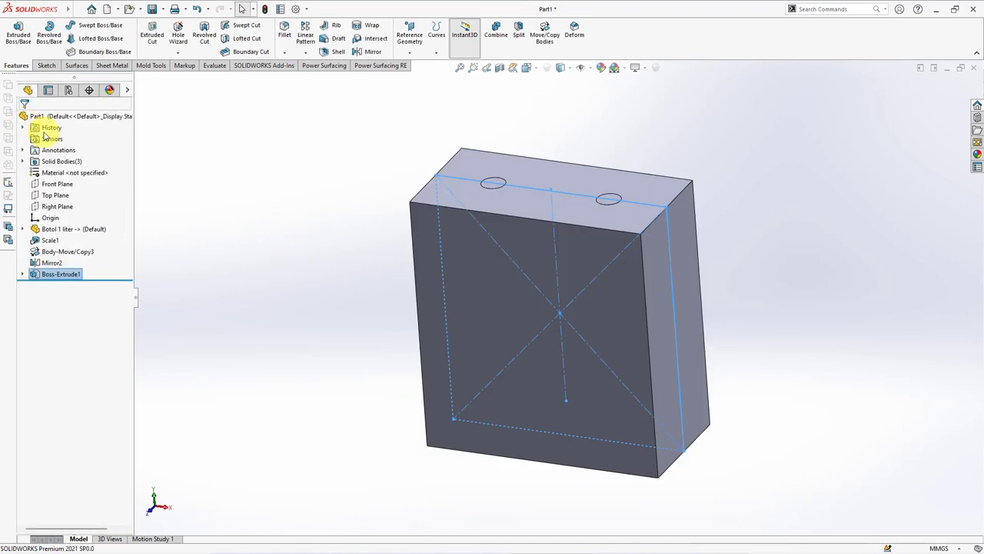
Subtract both bottle bodies from the block with Combine
click(495, 35)
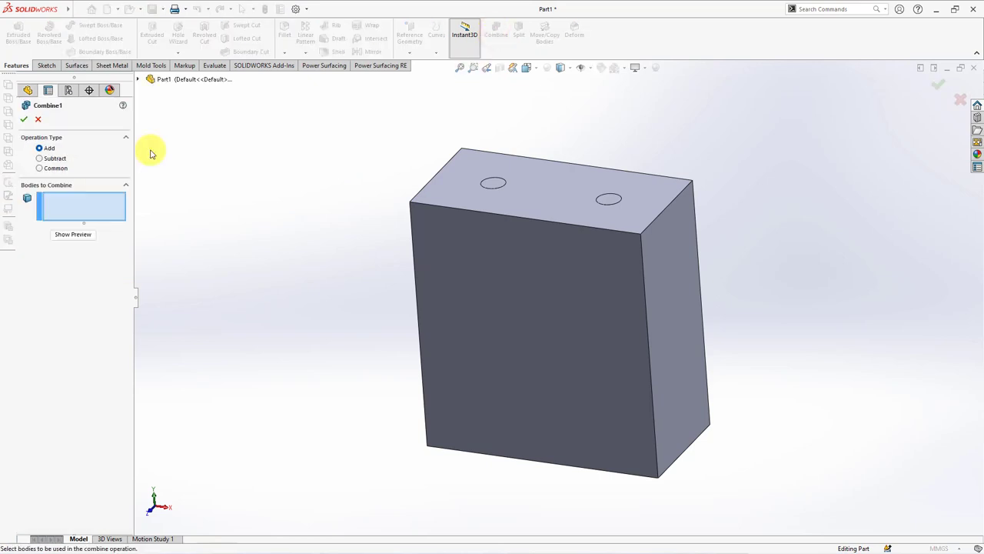
click(40, 157)
click(453, 254)
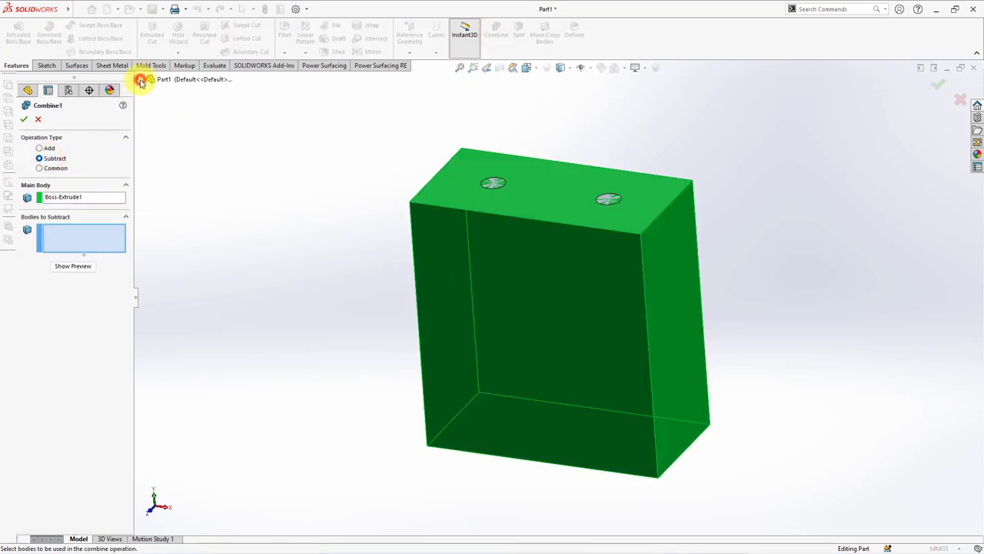
click(140, 80)
click(149, 123)
click(201, 136)
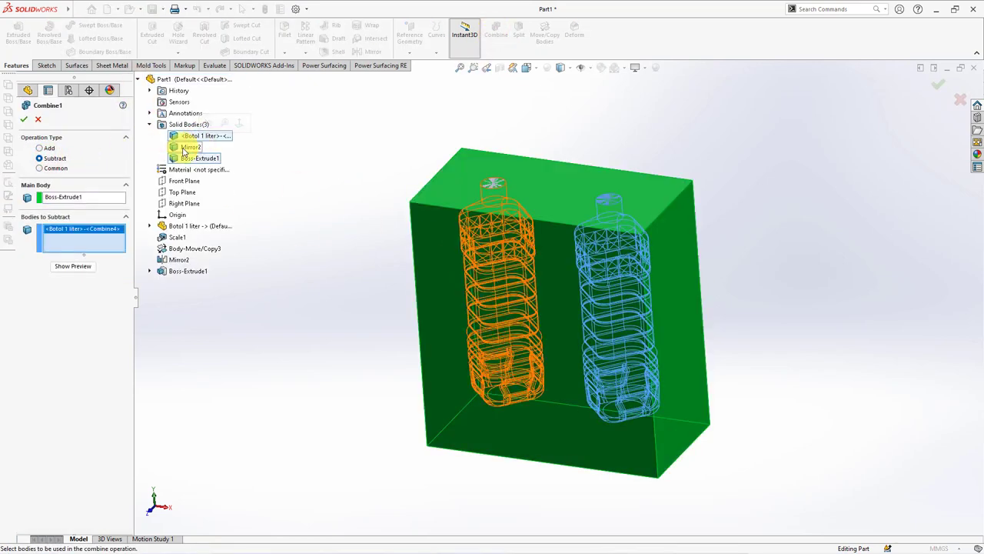
click(189, 147)
click(80, 270)
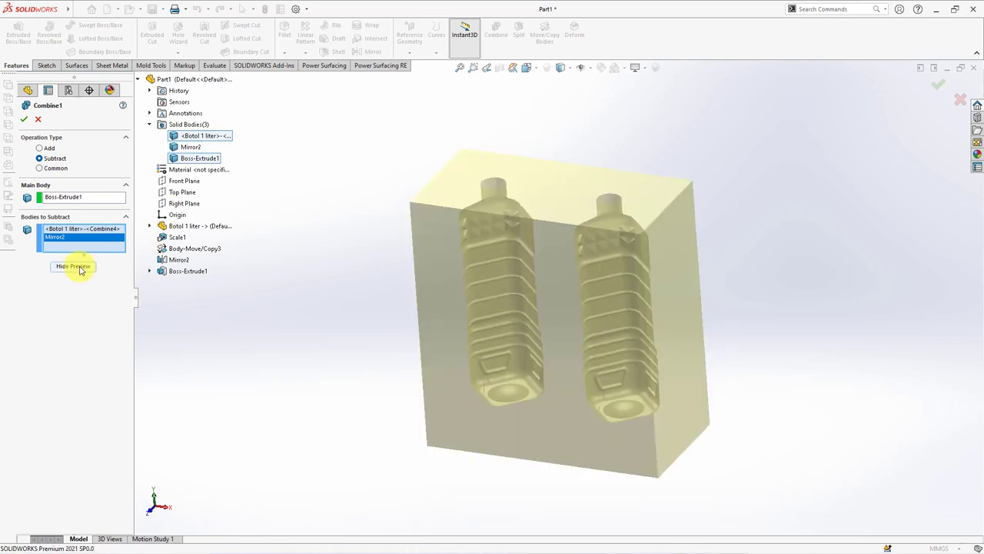
click(23, 117)
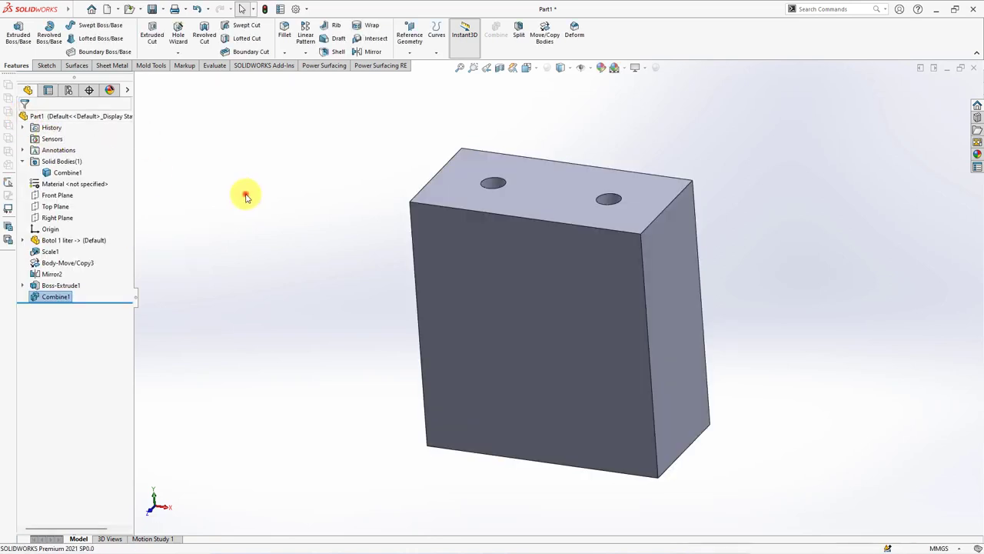
Inspect the bottle cavities with a section view, then turn it off
click(500, 69)
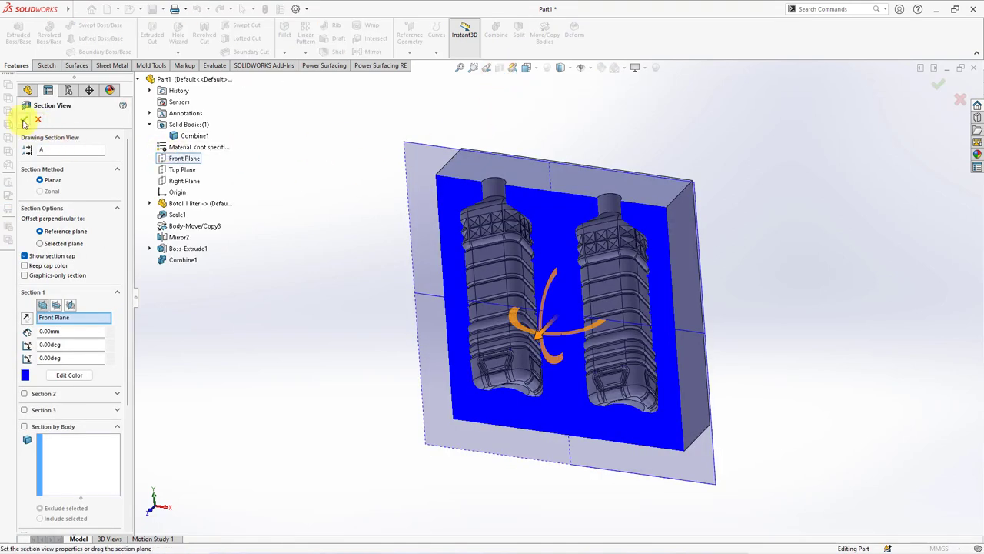
click(23, 120)
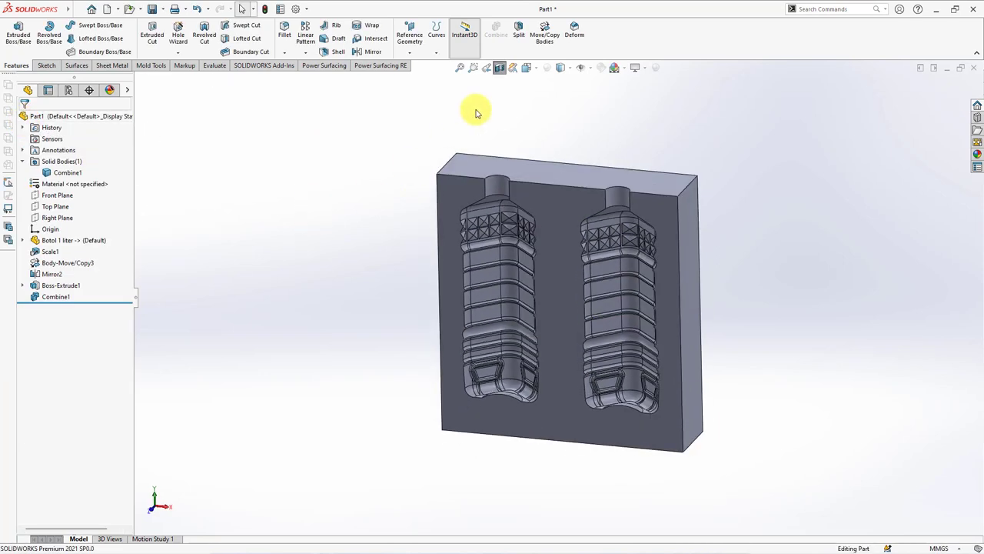
click(500, 68)
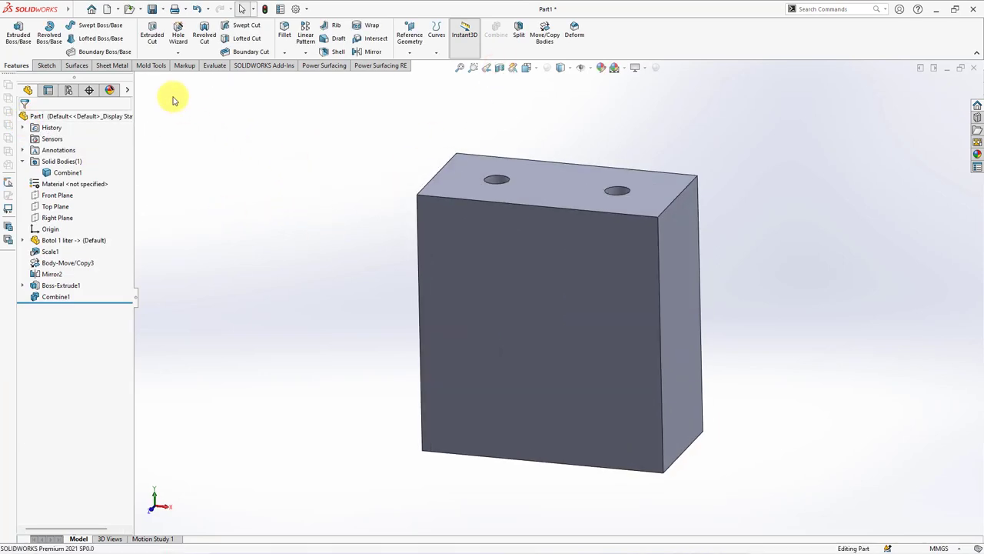
click(151, 65)
click(412, 37)
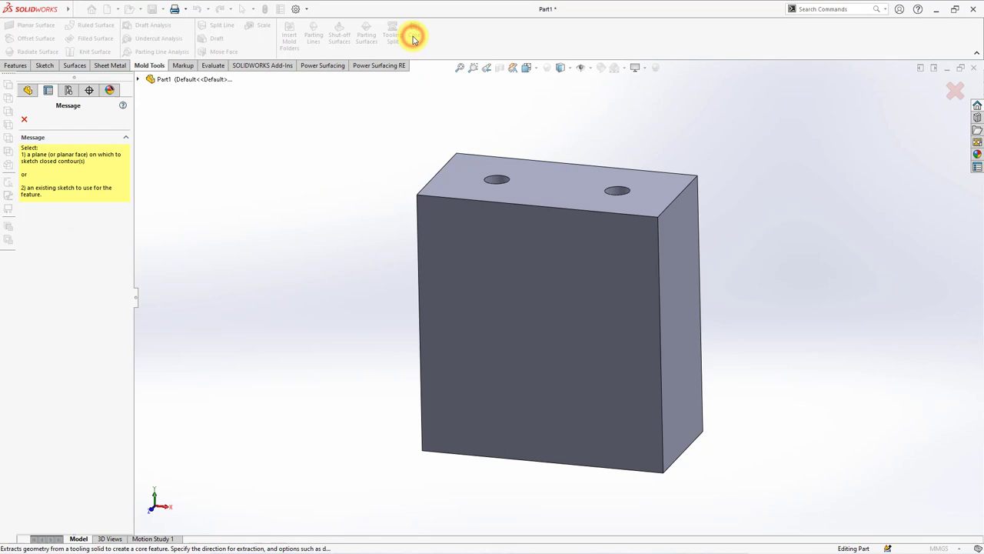
Sketch two equal circles over the neck holes on the block's top face
click(563, 170)
click(91, 27)
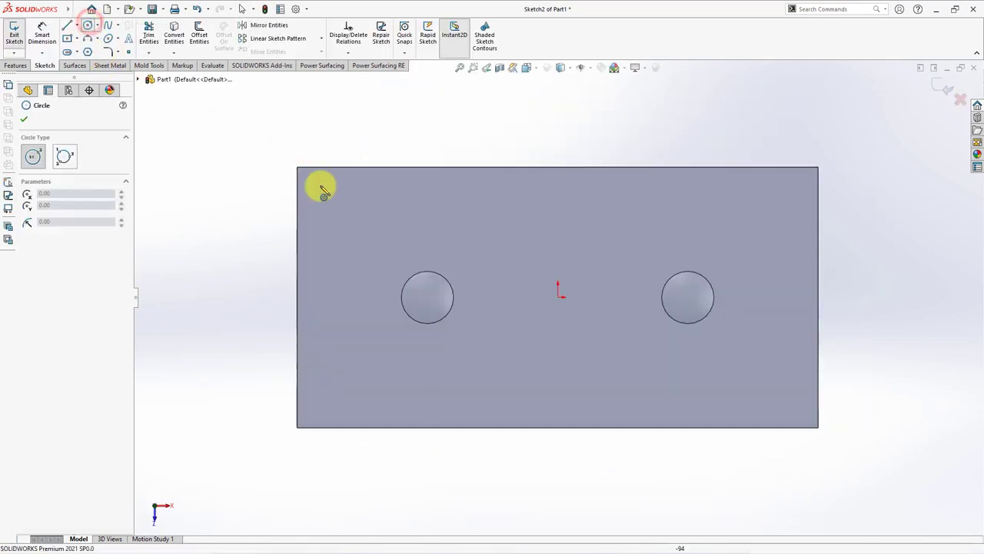
click(427, 297)
click(435, 223)
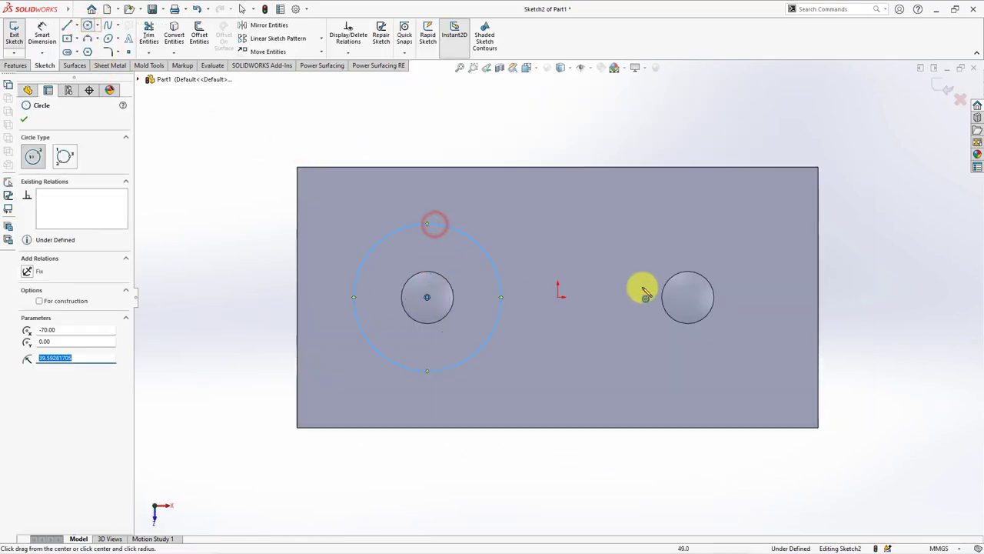
click(688, 297)
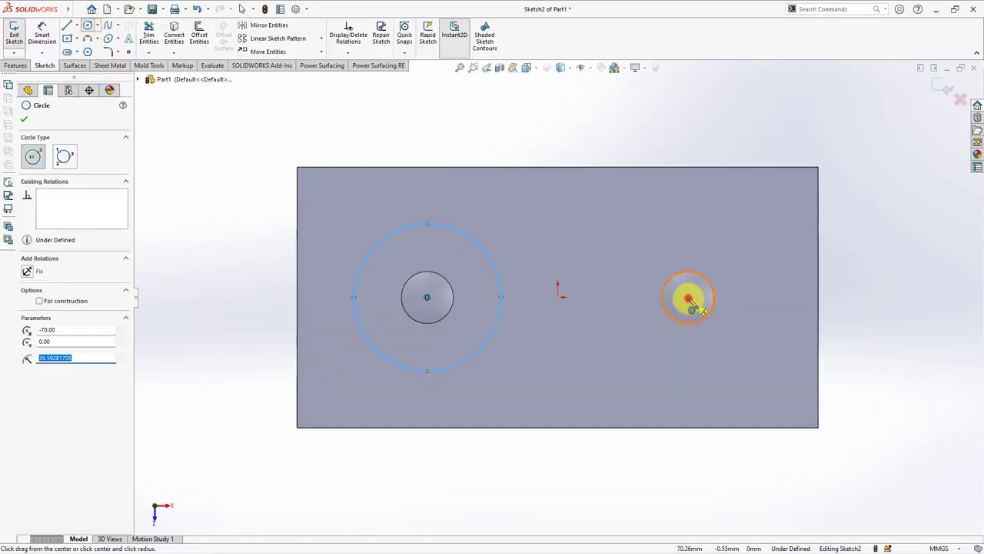
click(691, 226)
click(348, 52)
click(361, 77)
click(430, 223)
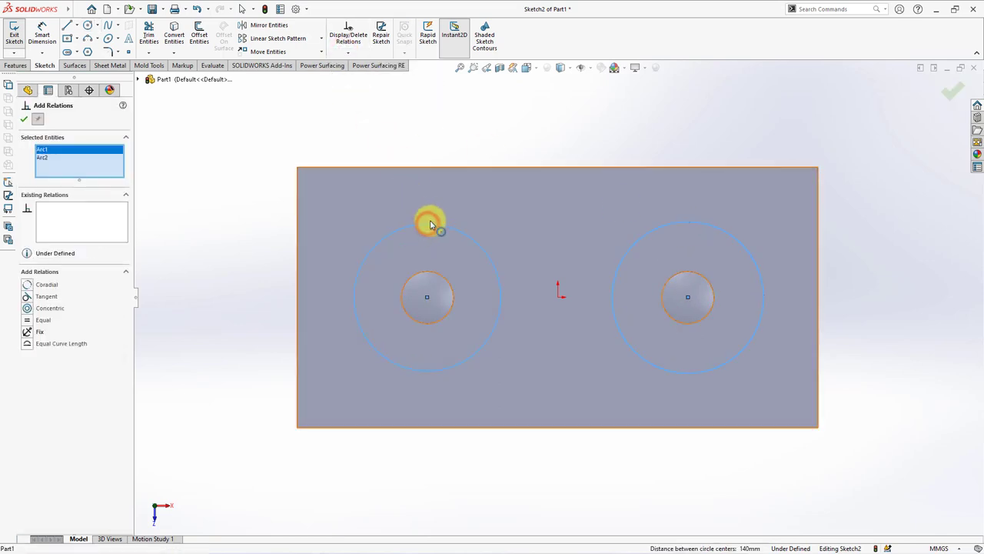
click(27, 319)
click(24, 119)
Dimension the circle to 70 mm diameter
click(41, 37)
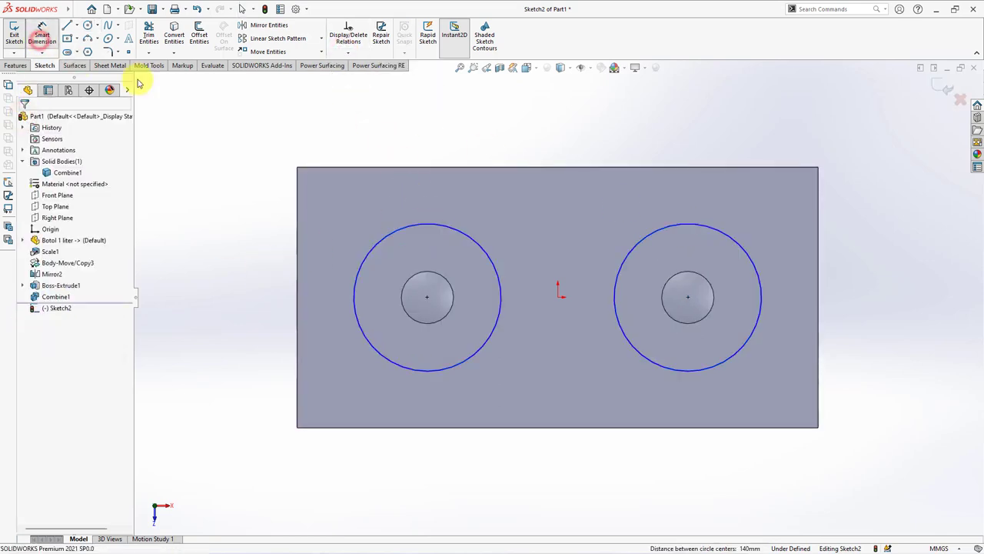
click(435, 225)
click(430, 146)
text(70)
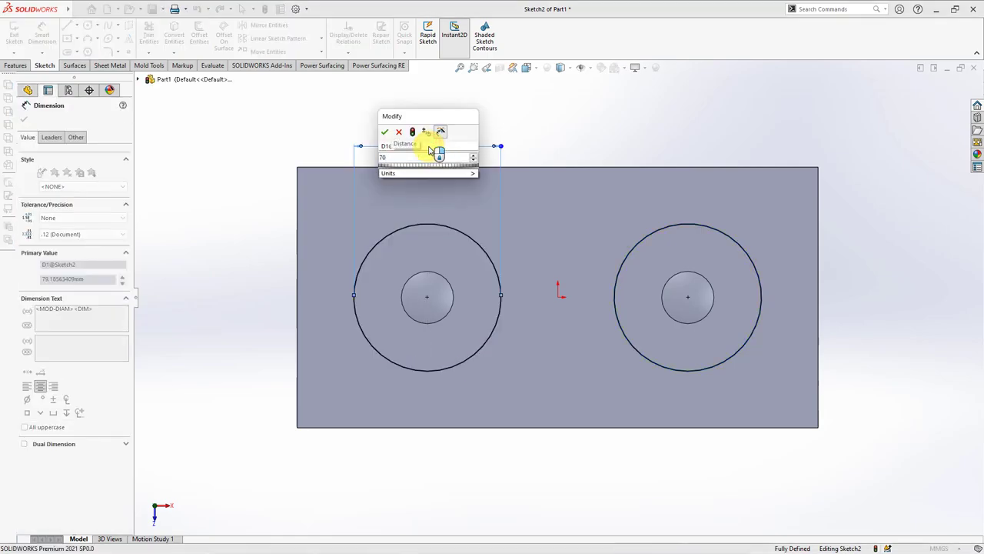
click(385, 133)
Finish the core feature with a 20 mm extraction depth
click(940, 91)
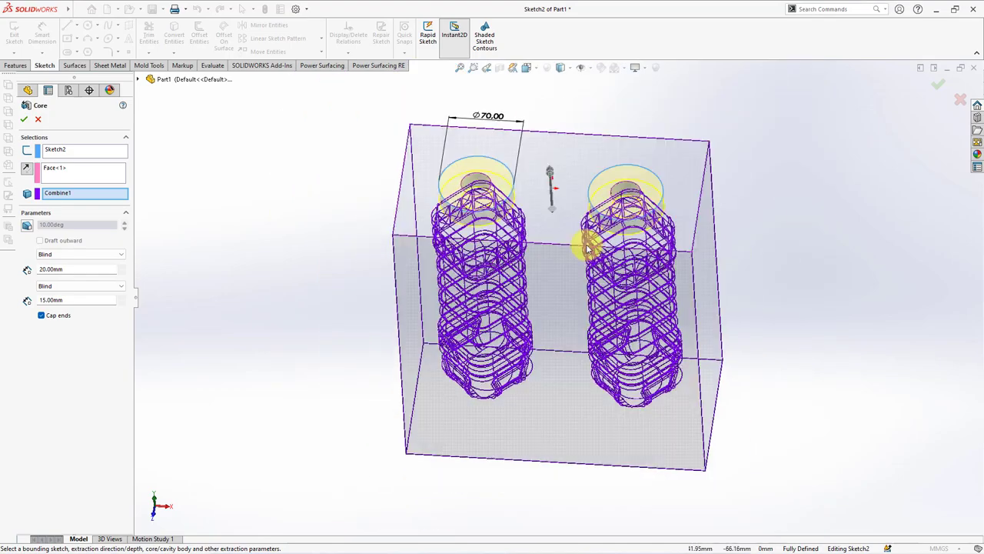
click(121, 266)
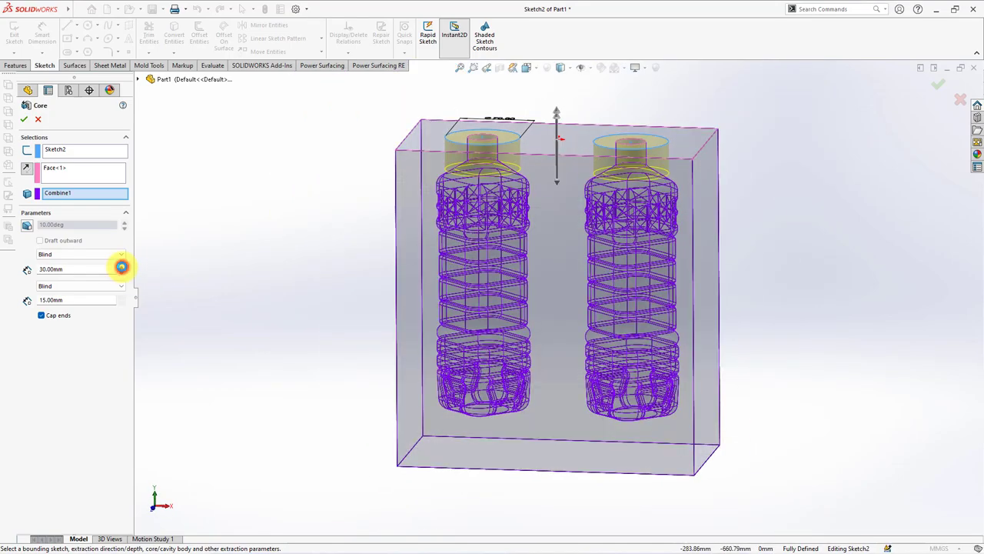
double_click(121, 274)
click(122, 266)
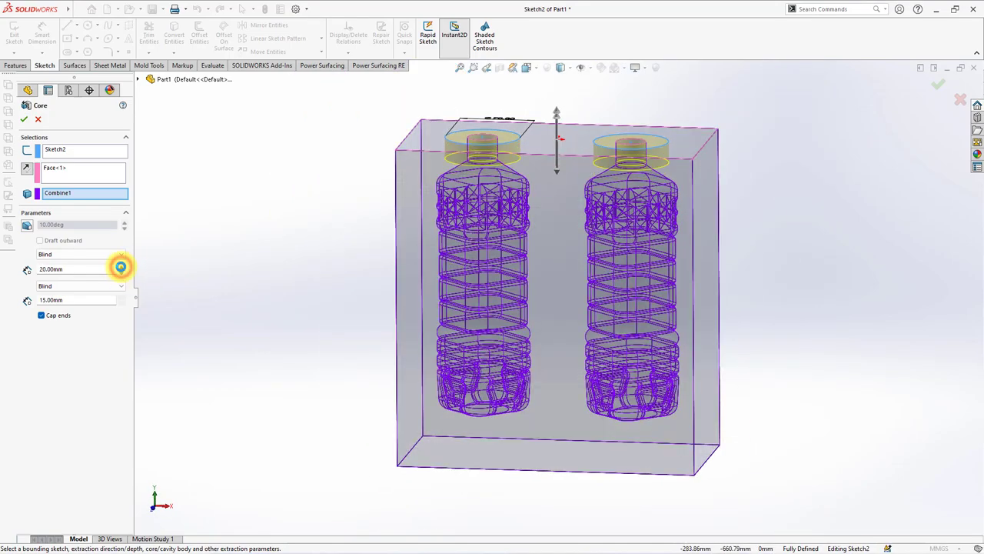
click(24, 120)
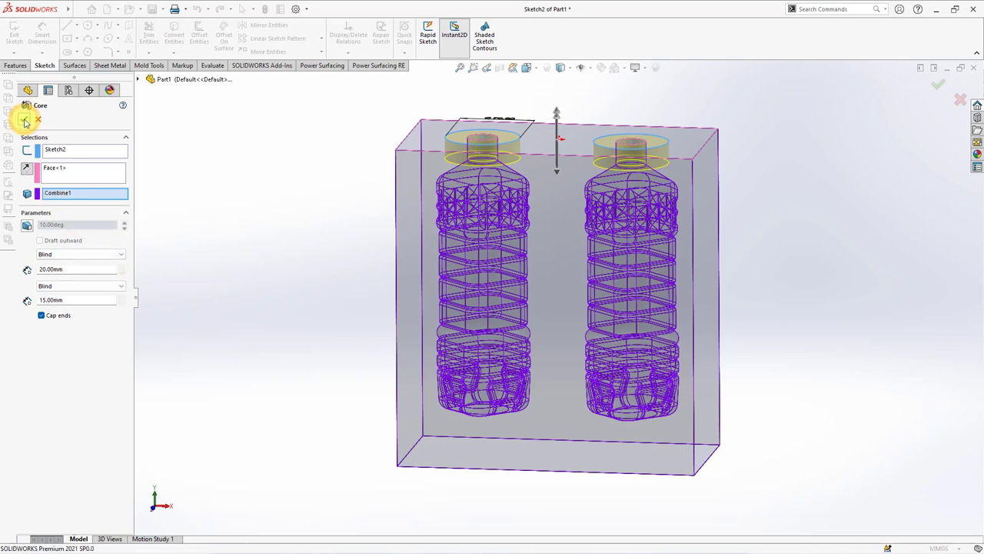
Check the core with a Front Plane section, then remove it and show the isometric view
middle_drag(334, 180, 331, 194)
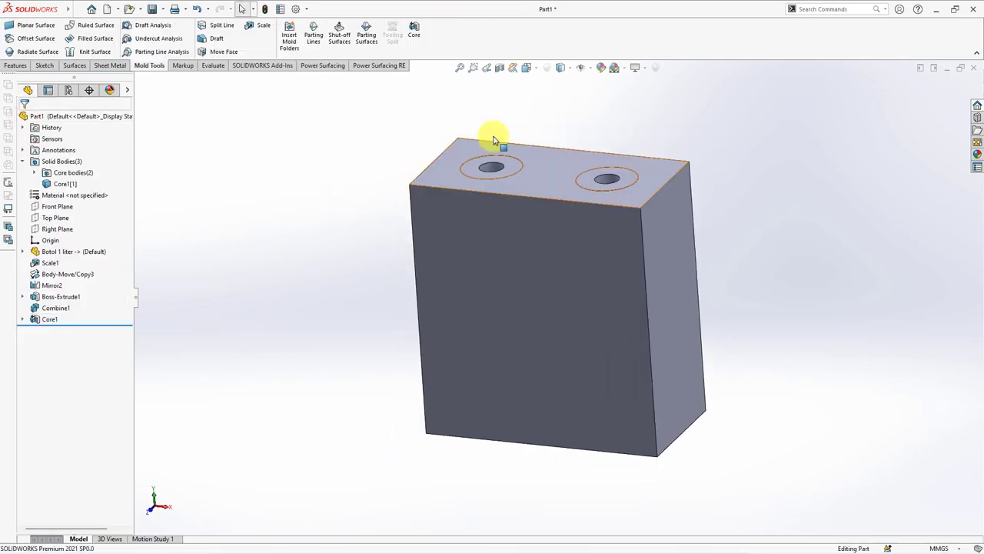
click(500, 67)
click(24, 120)
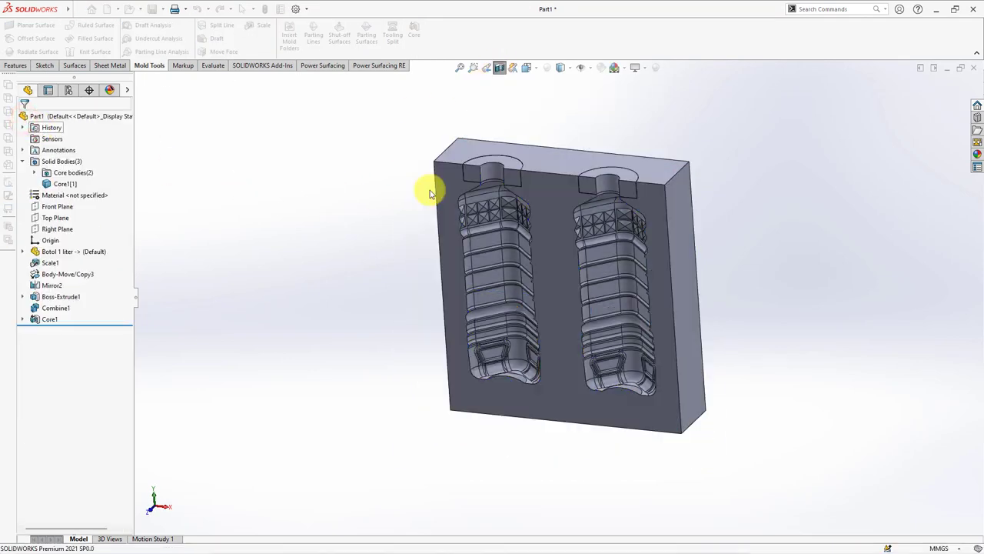
scroll(510, 185, down, 5)
middle_drag(509, 184, 510, 182)
scroll(510, 183, up, 5)
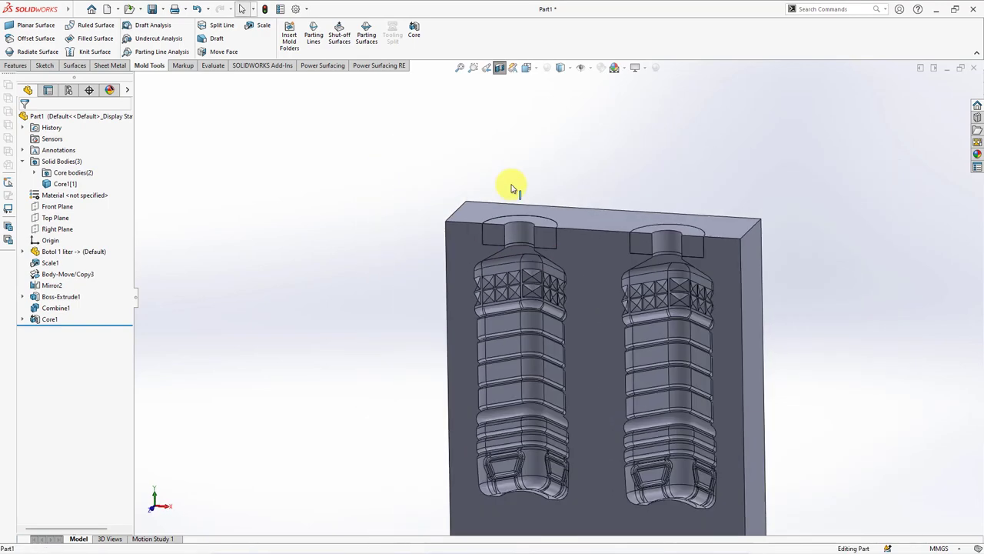
click(500, 71)
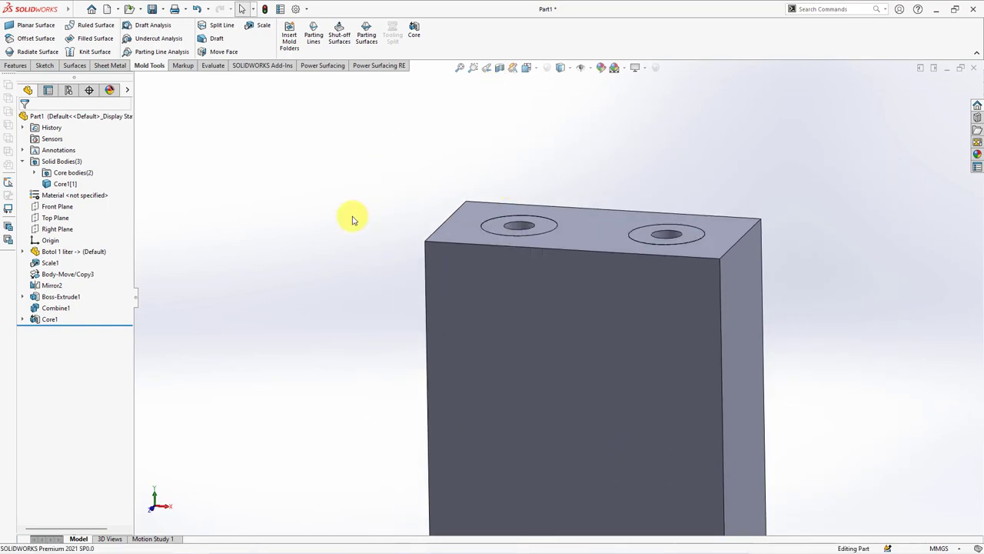
key(ctrl+7)
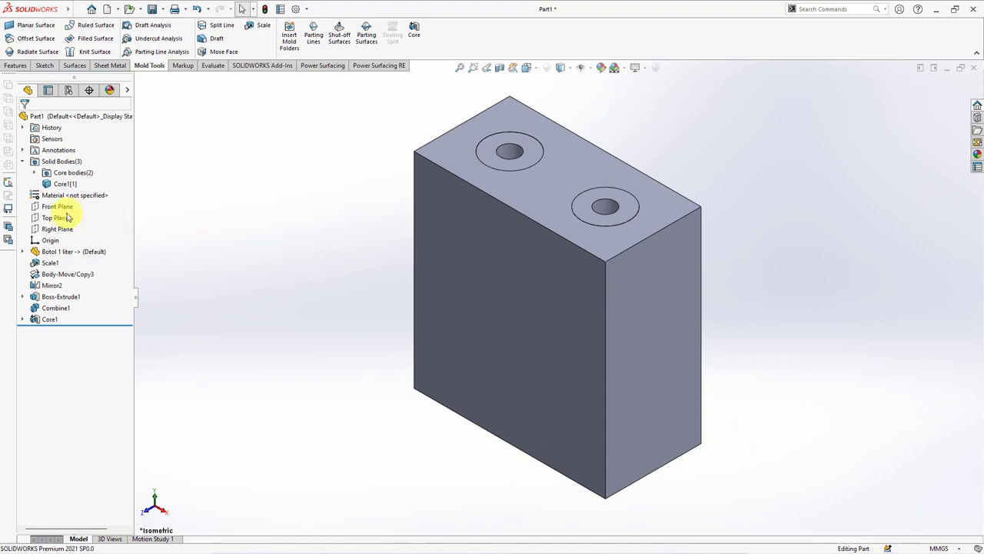
Start a sketch on the Front Plane with hidden lines visible, zoomed to the bottle bottoms
click(54, 206)
click(66, 193)
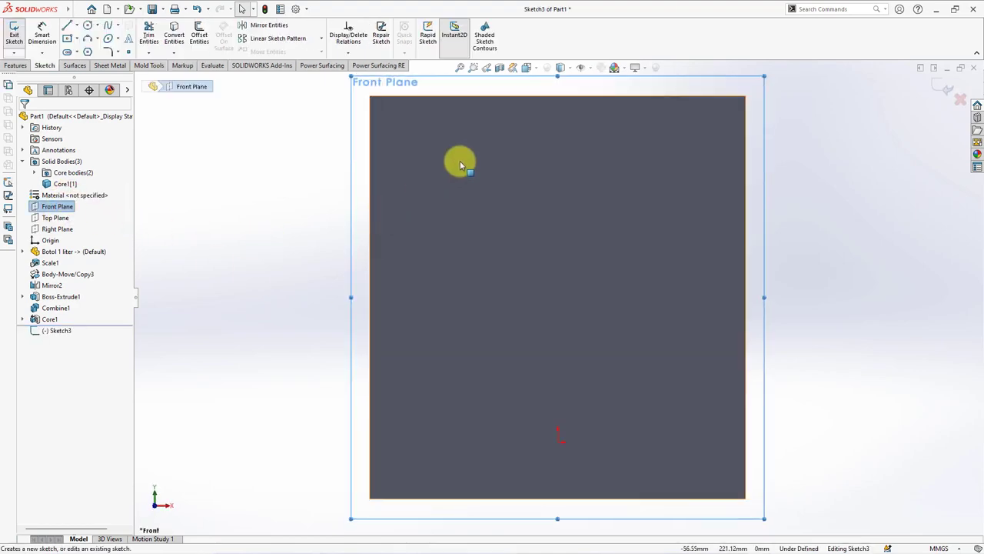
click(559, 68)
click(563, 139)
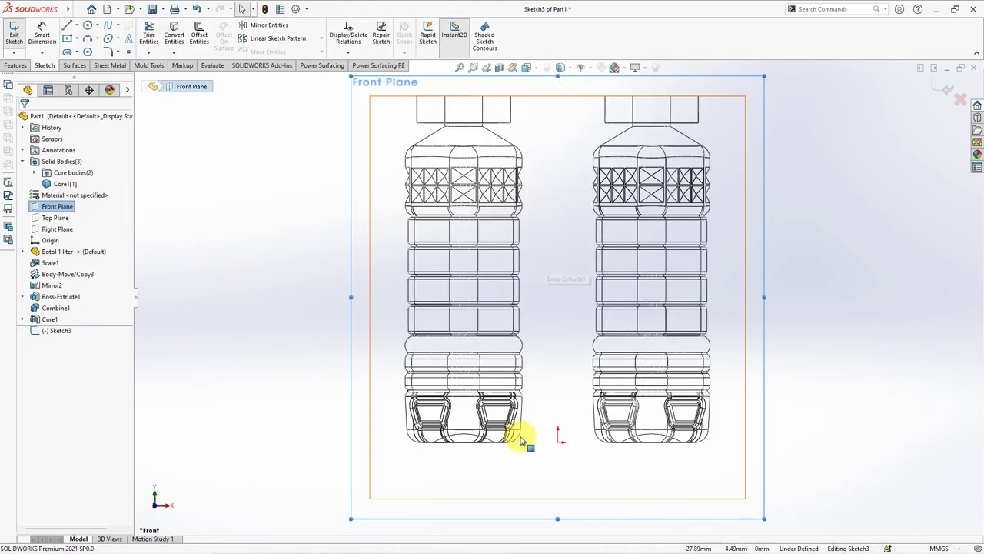
ctrl+middle_drag(521, 440, 521, 346)
scroll(495, 369, down, 2)
scroll(492, 365, down, 2)
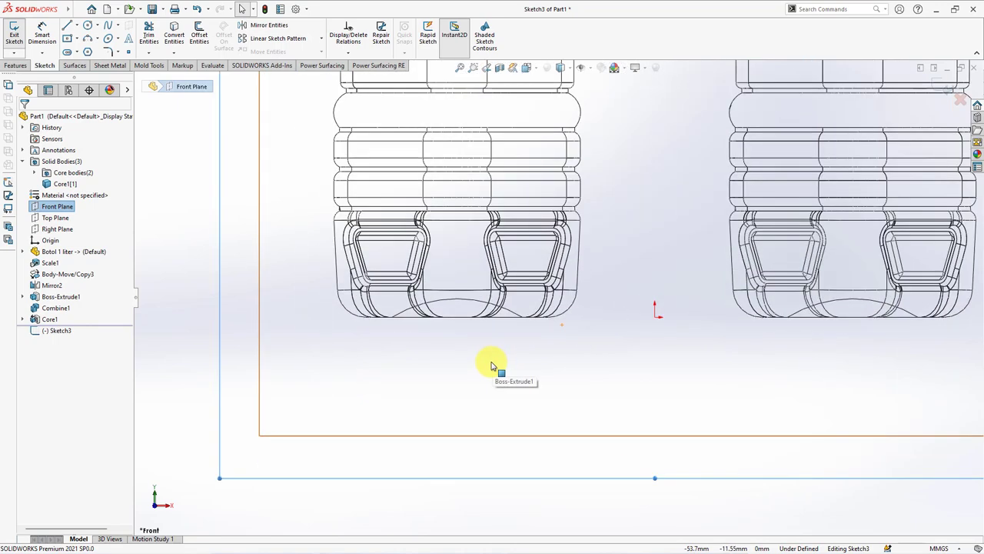
Draw a vertical centerline from the bottle bottom down to the block's lower edge
click(76, 25)
click(92, 48)
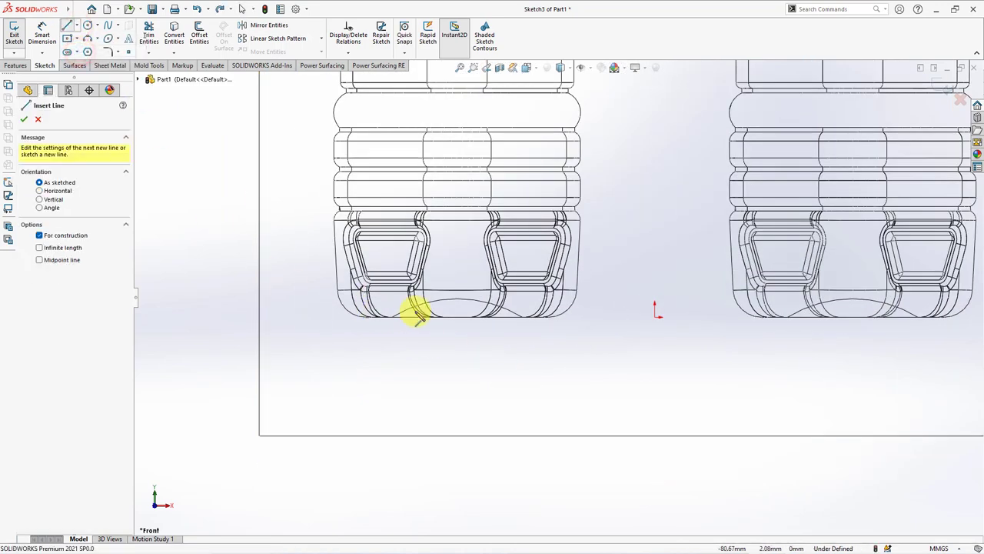
click(458, 300)
double_click(456, 436)
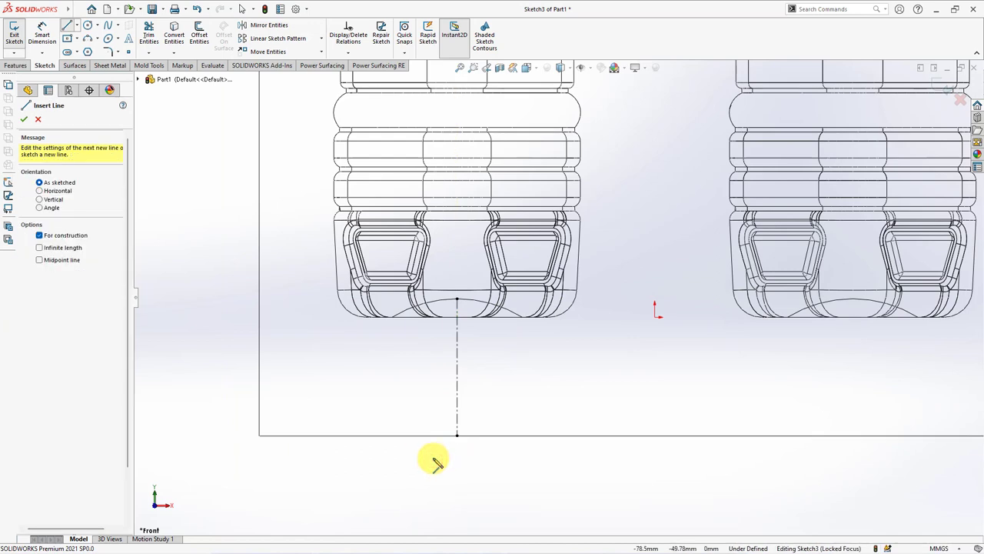
Draw the stepped line profile down to the block edge and select its two vertical lines for Collinear
click(76, 28)
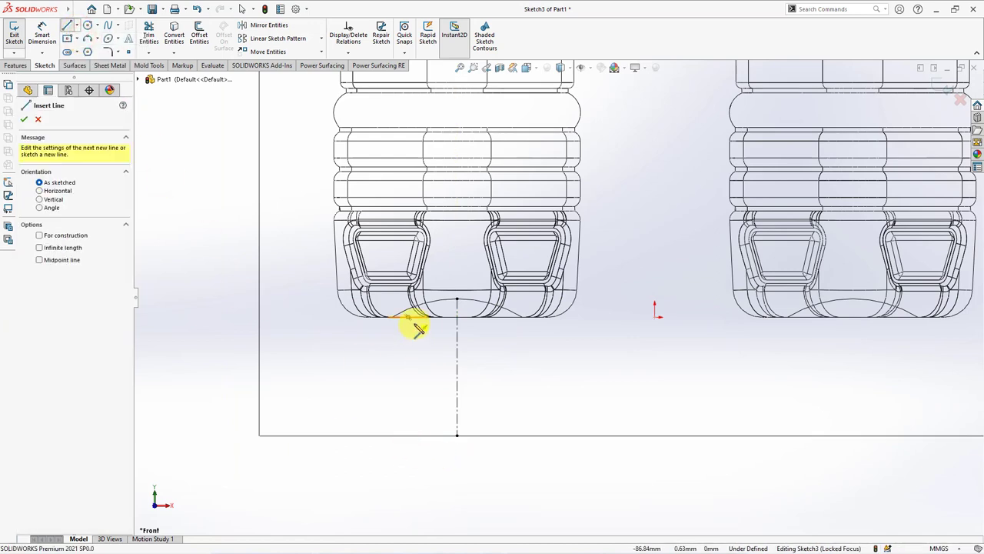
click(391, 318)
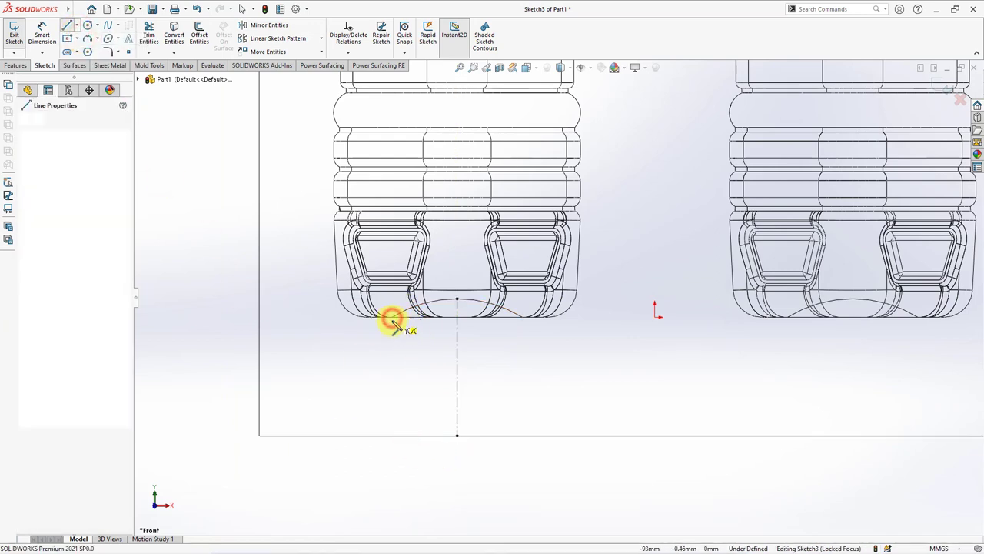
click(392, 358)
click(372, 358)
click(373, 390)
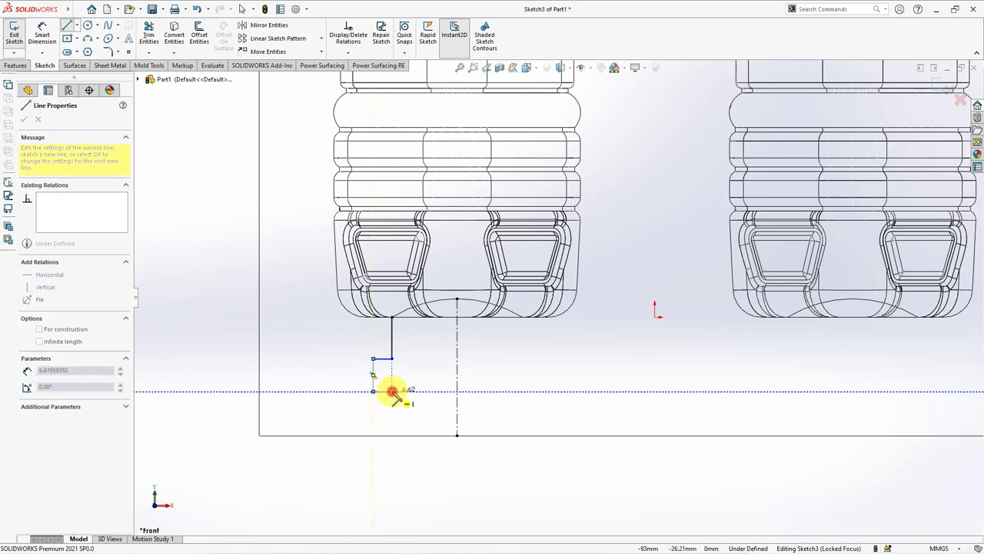
click(391, 390)
click(391, 435)
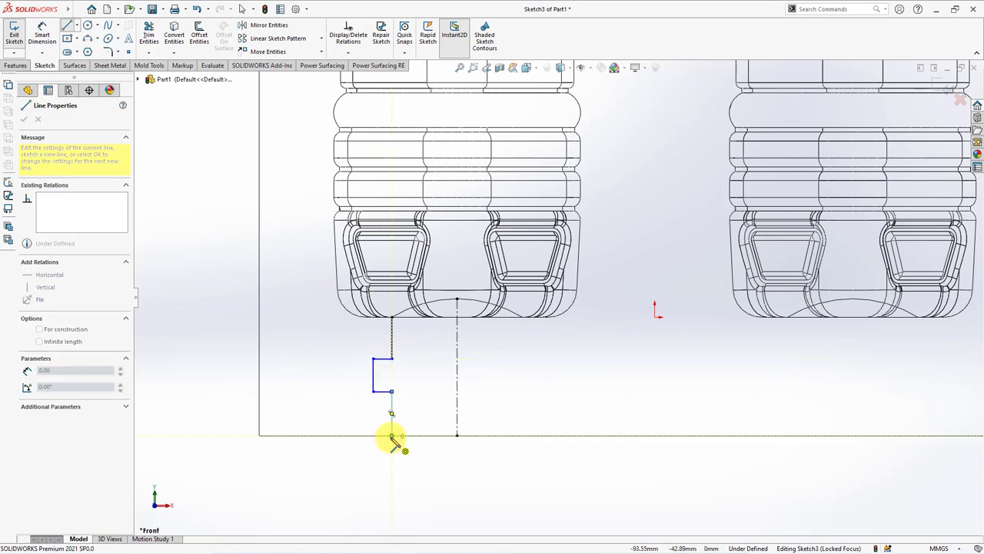
right_click(390, 438)
click(408, 433)
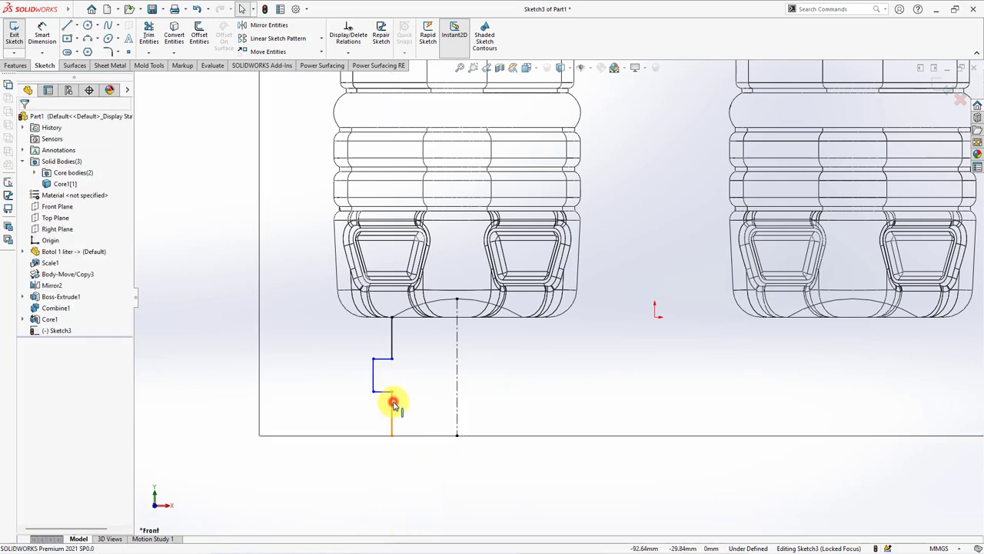
click(392, 403)
ctrl+click(391, 344)
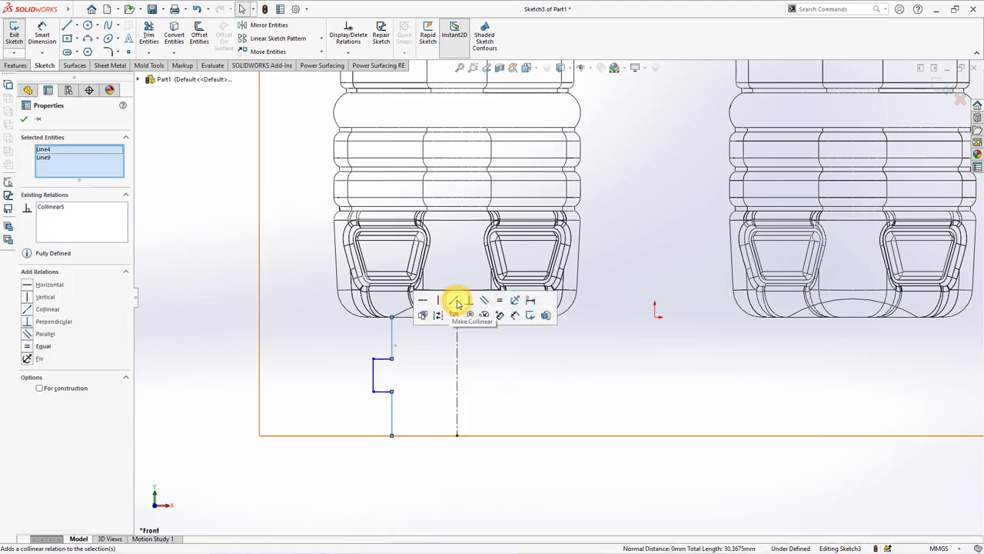
Dimension the profile step as 4 mm wide and 12 mm high
click(40, 34)
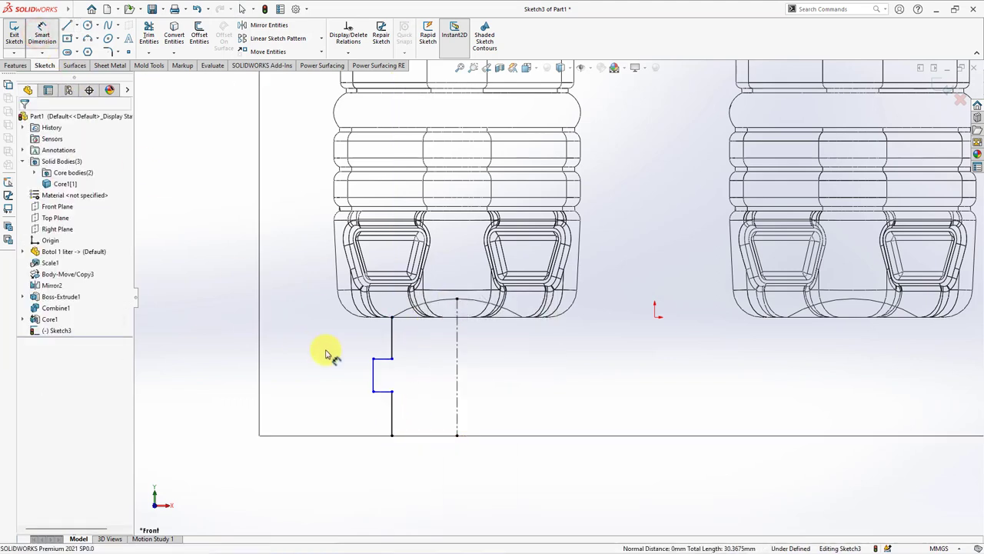
click(381, 364)
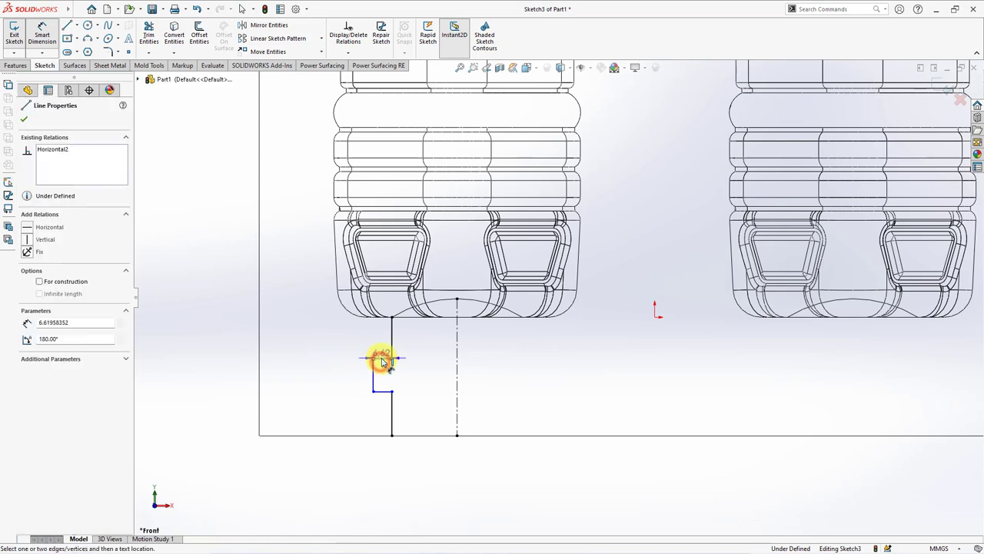
click(384, 343)
text(4)
click(341, 331)
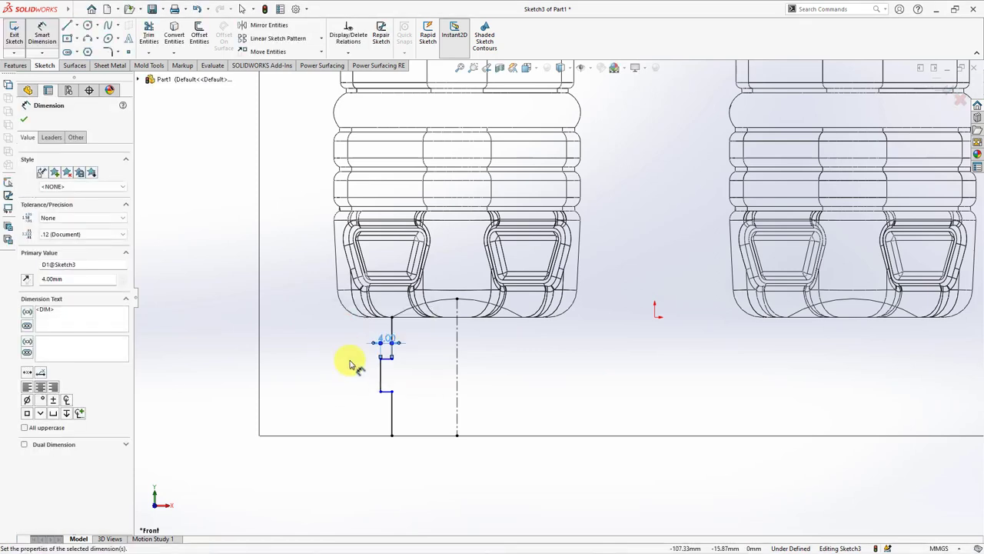
click(383, 371)
click(361, 375)
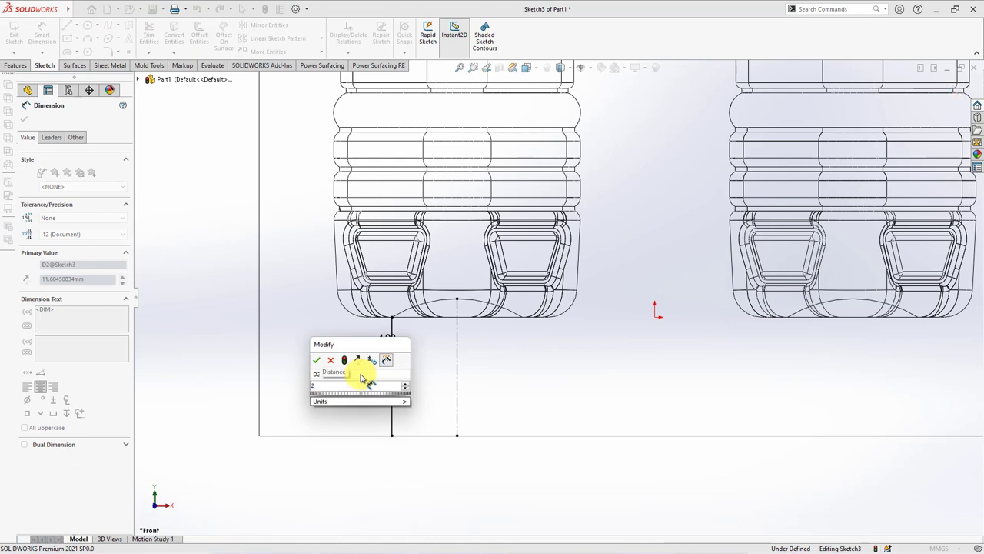
text(2)
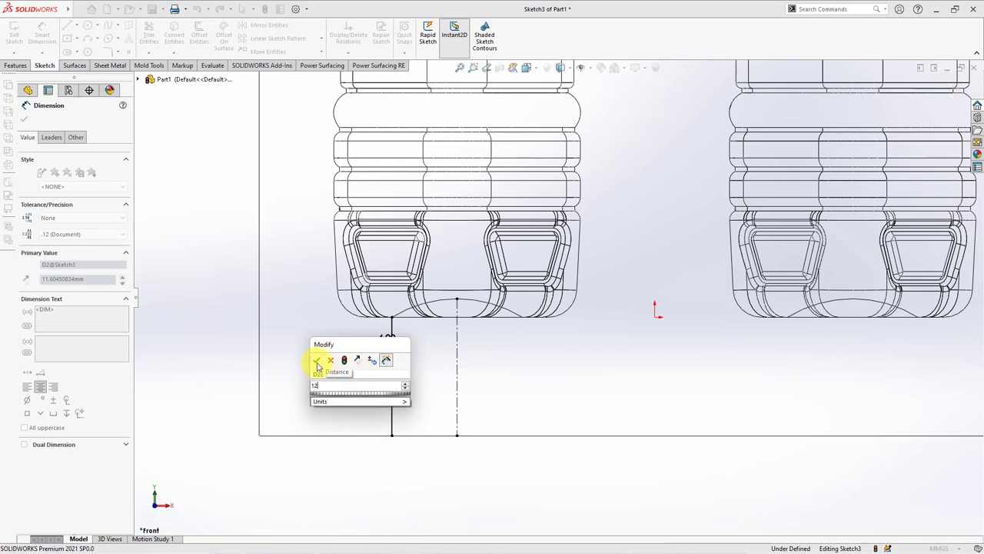
click(316, 362)
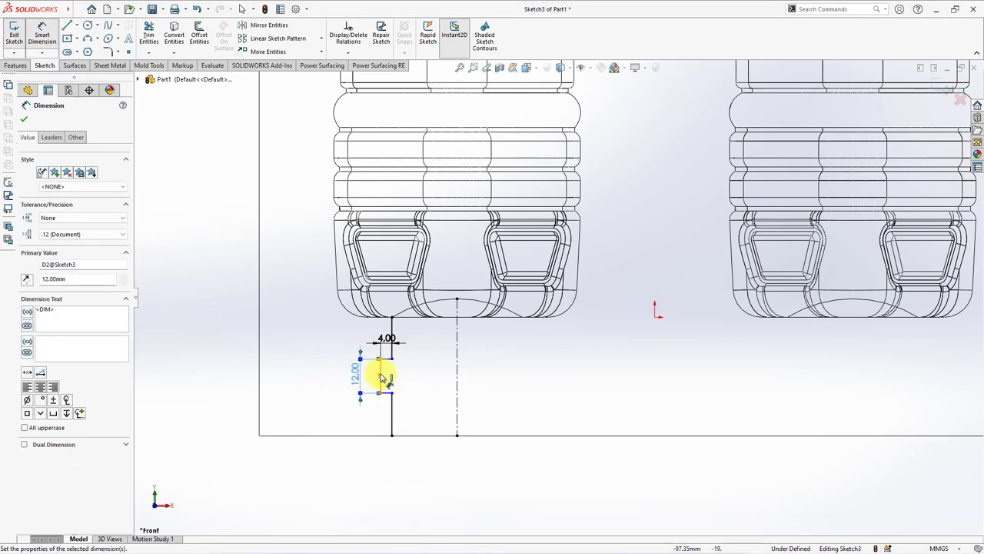
Dimension the lower step 20 mm above the block's bottom edge, fully defining Sketch3
click(382, 376)
click(409, 436)
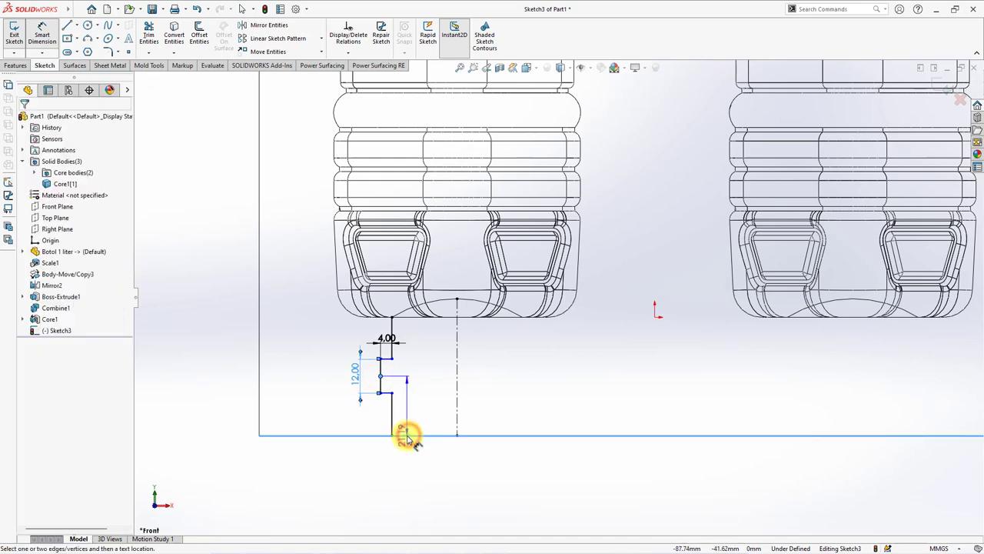
click(428, 410)
text(20)
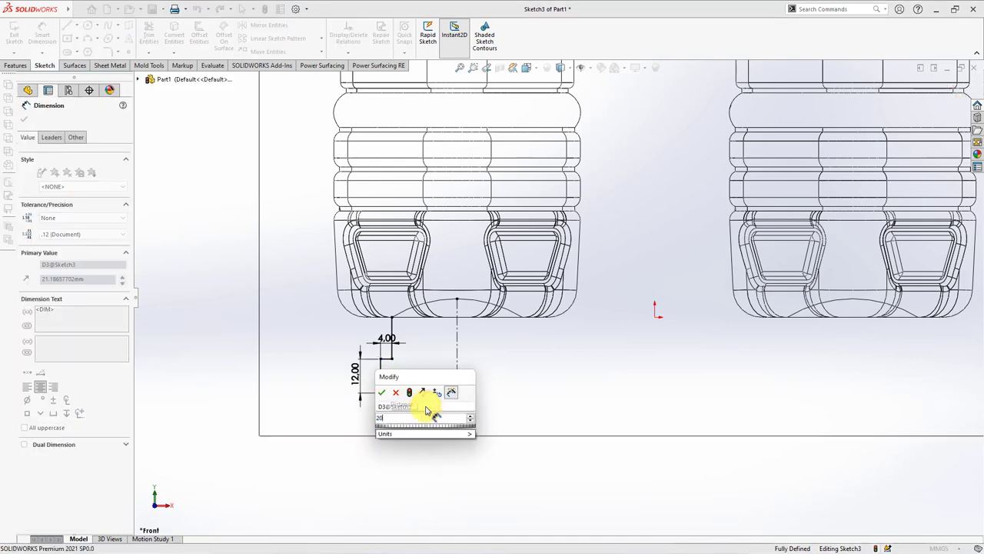
click(382, 392)
scroll(383, 438, down, 3)
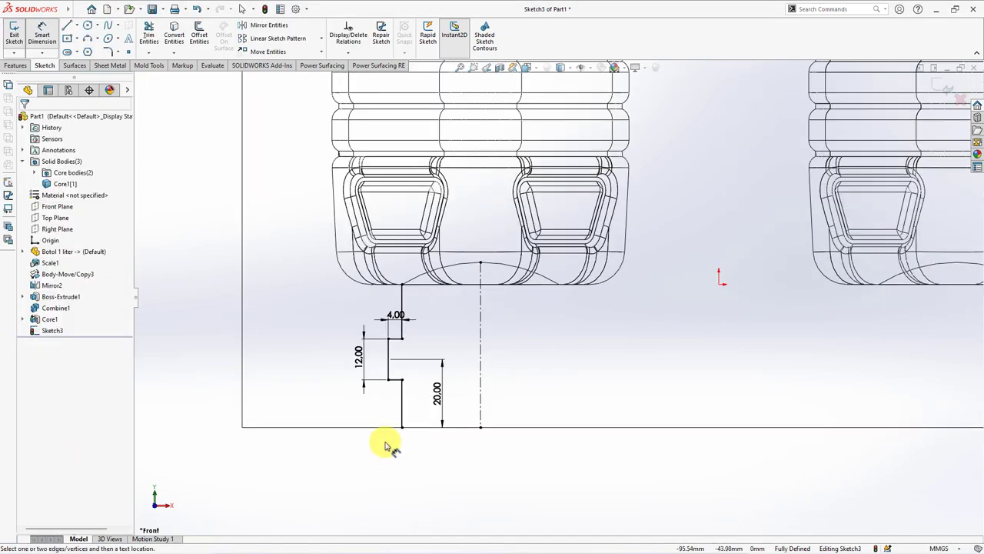
click(108, 51)
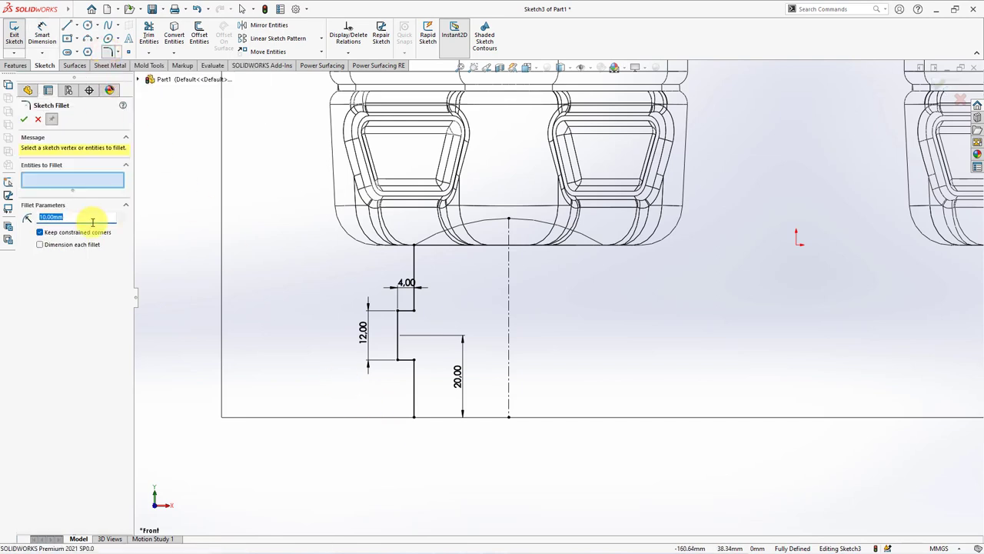
Round both inner profile corners with 3 mm sketch fillets, accepting the warnings
click(398, 310)
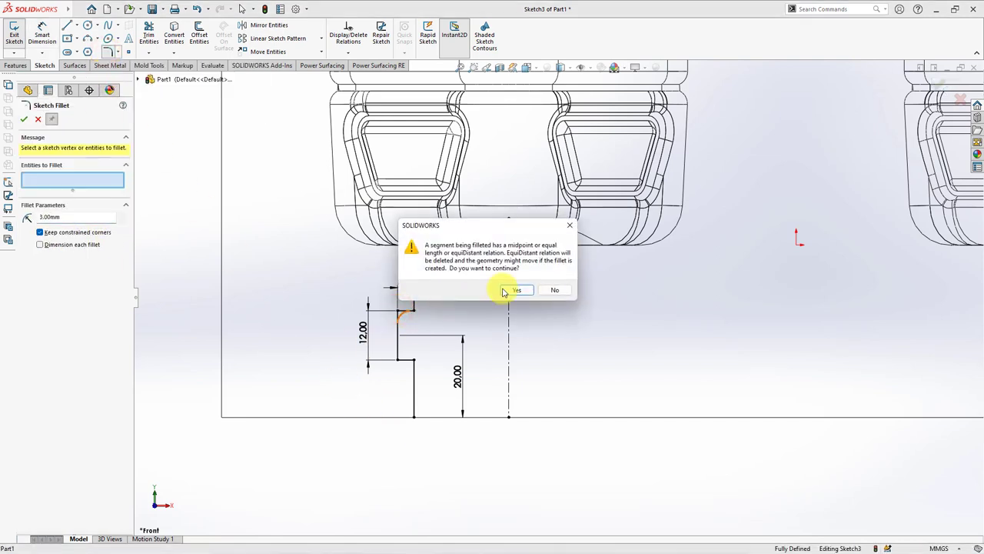
click(509, 286)
click(398, 359)
click(512, 286)
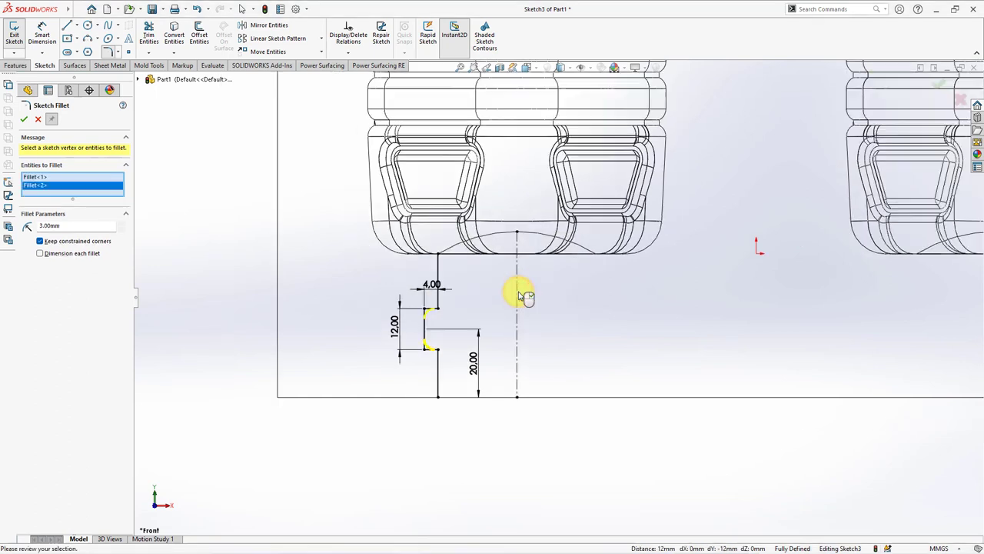
scroll(516, 287, up, 2)
click(23, 120)
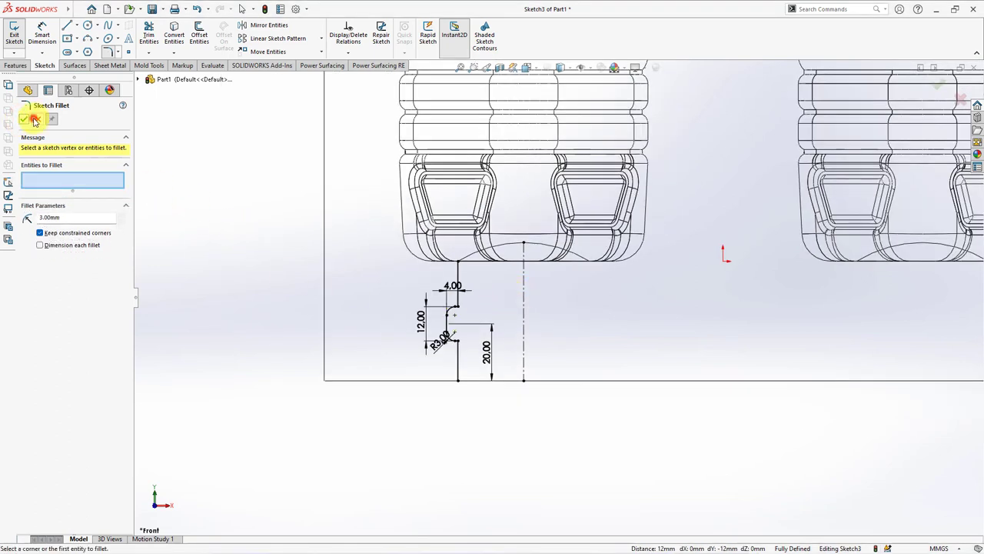
Revolve the profile 360° into Surface-Revolve1 and view it shaded, isometric, with the block hidden
click(73, 66)
click(46, 38)
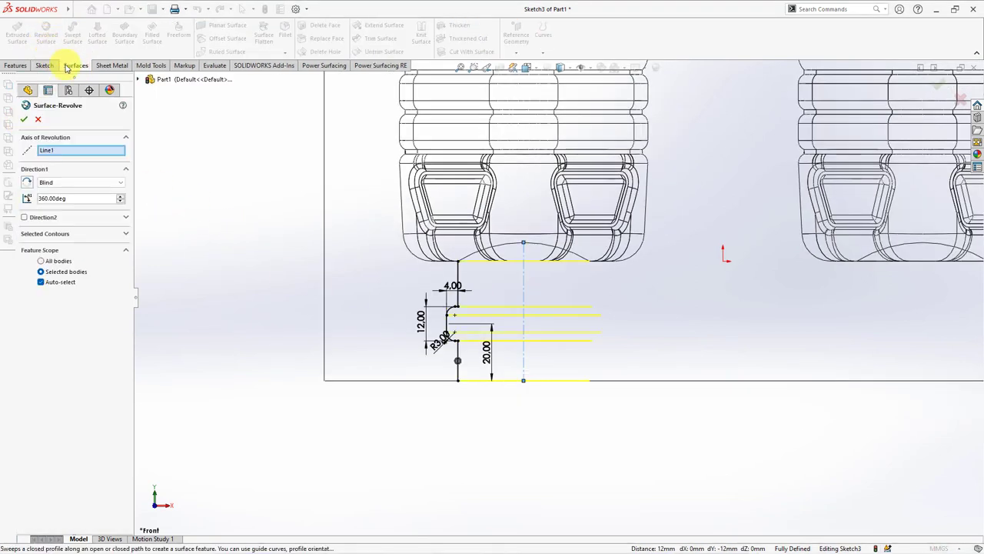
click(23, 121)
click(243, 235)
key(ctrl+7)
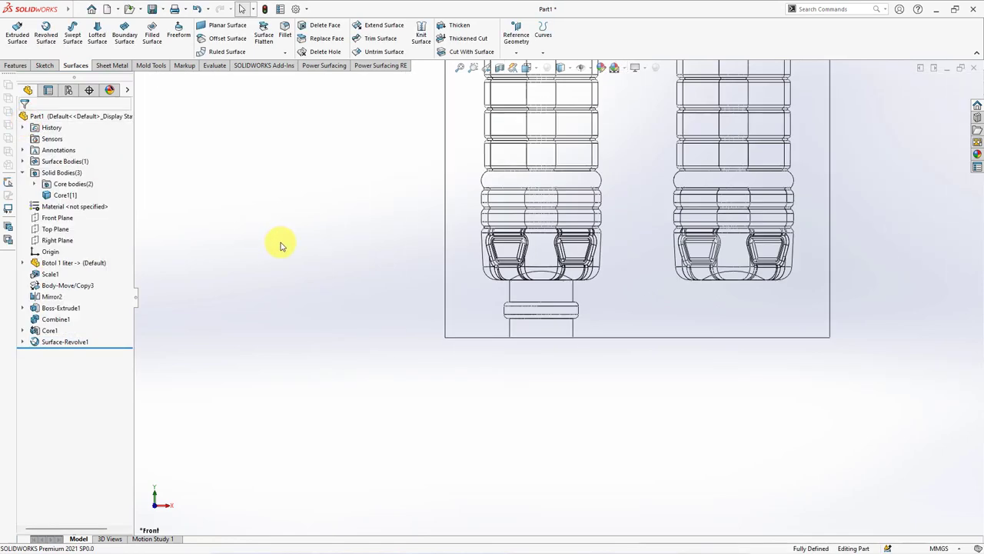
click(559, 68)
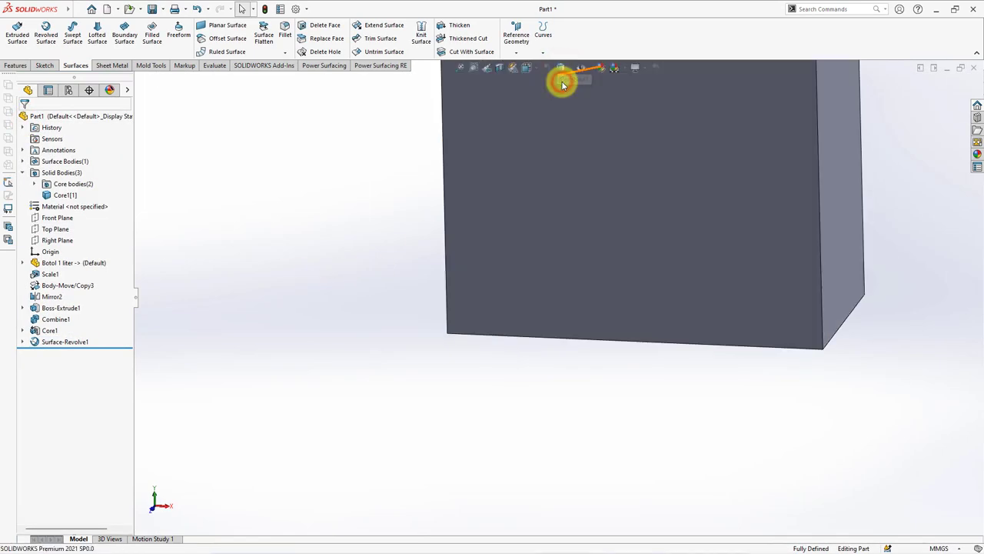
click(514, 233)
click(575, 202)
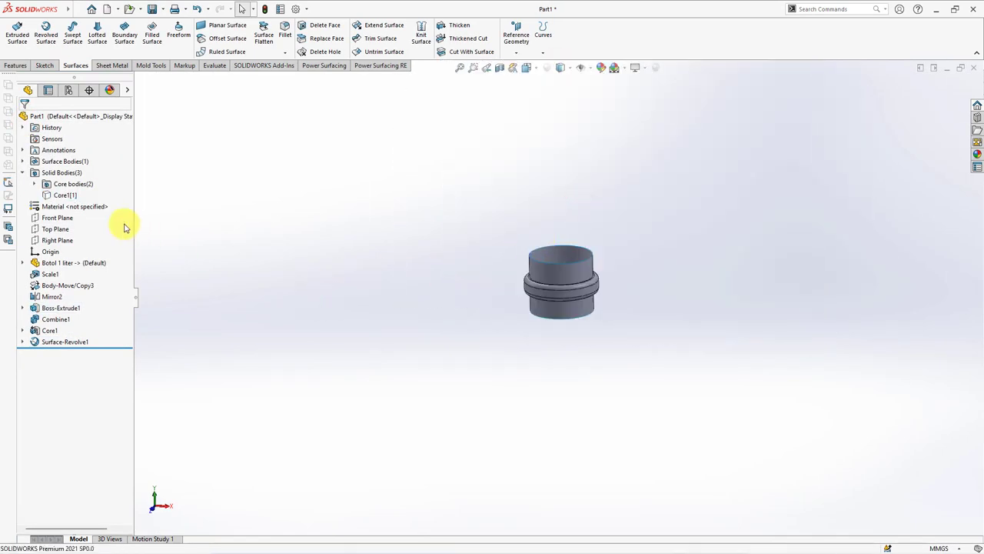
Mirror Surface-Revolve1 across the Right Plane as Mirror3
click(56, 240)
click(15, 66)
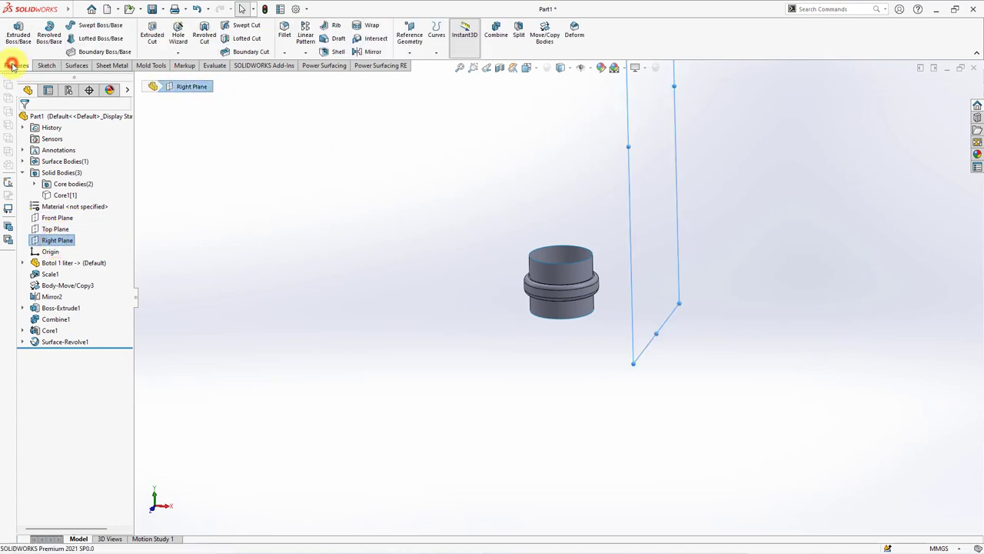
click(373, 46)
click(545, 284)
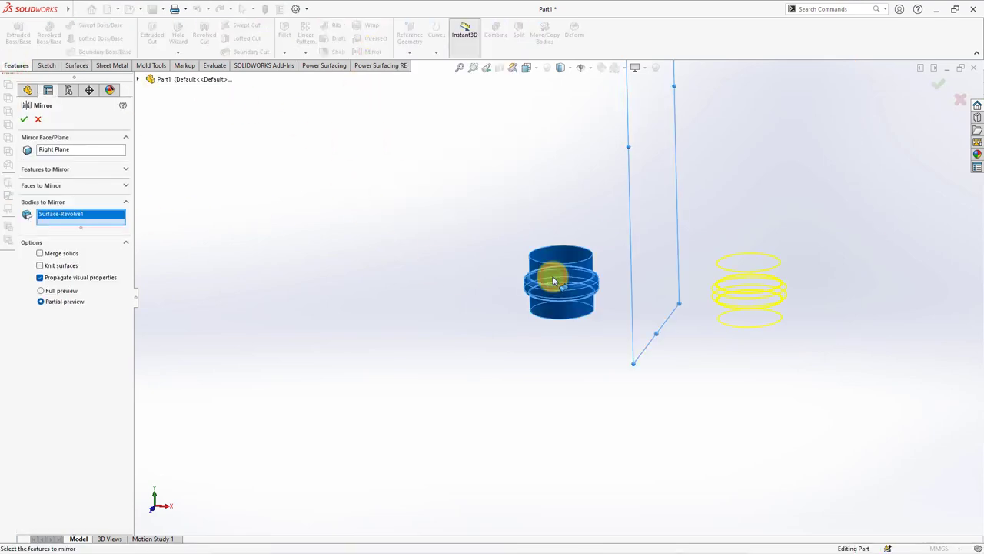
right_click(551, 275)
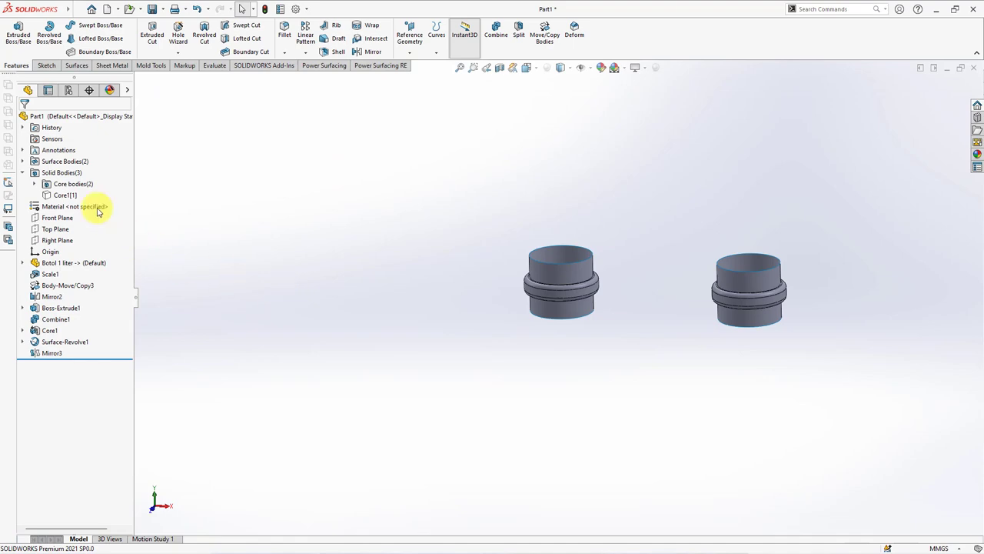
Show the Core1 block body again and pan to its lower part
click(66, 195)
click(82, 165)
click(308, 249)
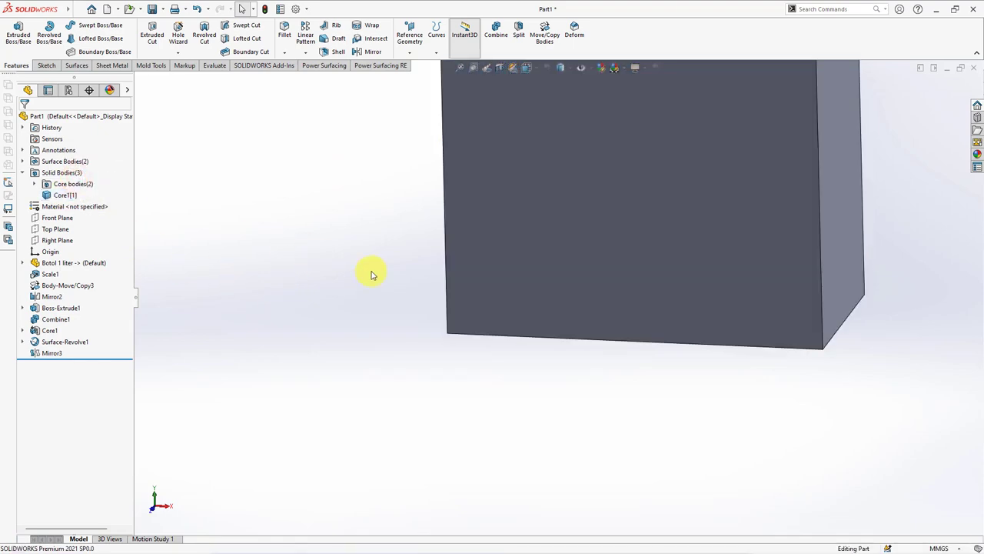
mouse_move(372, 275)
ctrl+middle_down()
mouse_move(330, 353)
mouse_move(341, 258)
ctrl+middle_up()
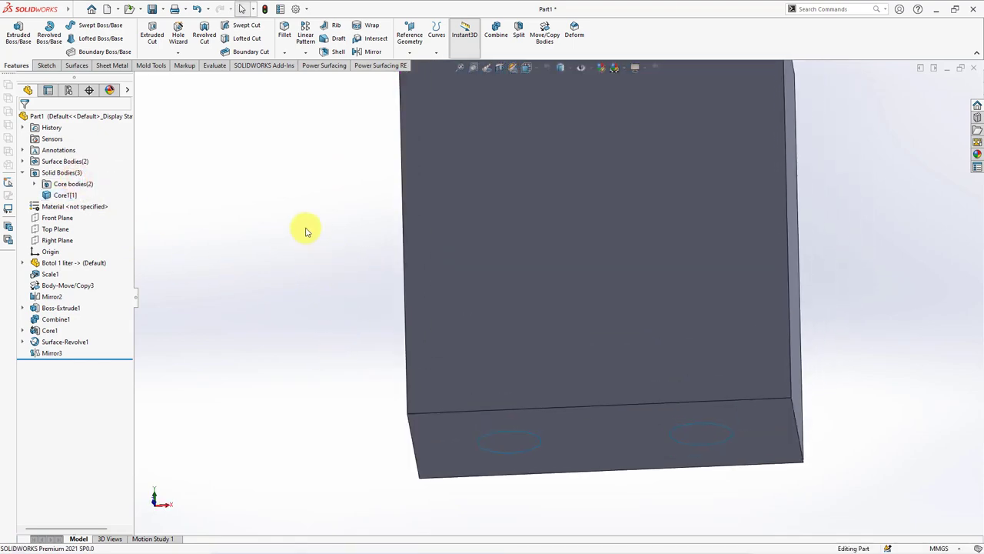
Split Core1 using Surface-Revolve1 and Mirror3 as trim tools, creating Split1 with three bodies
click(520, 33)
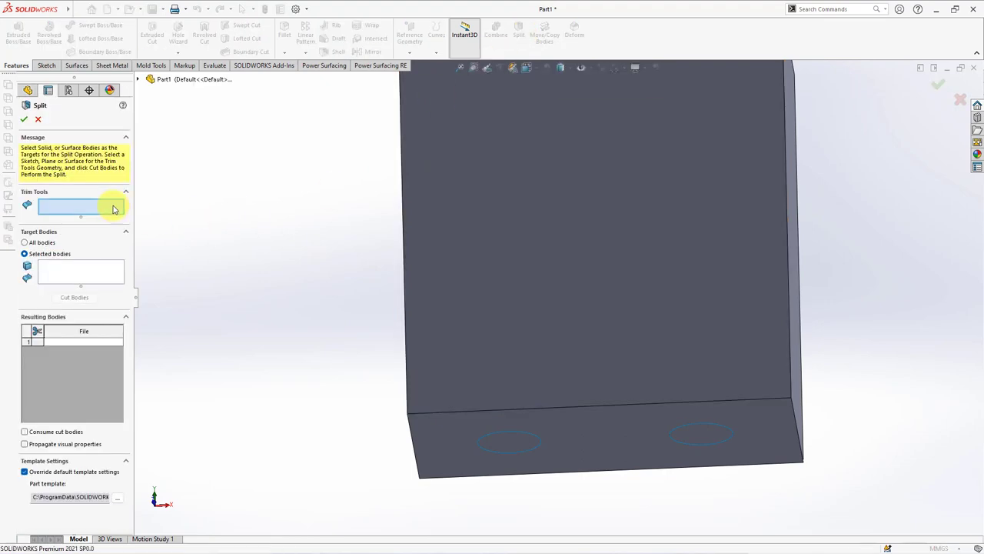
click(140, 80)
click(150, 125)
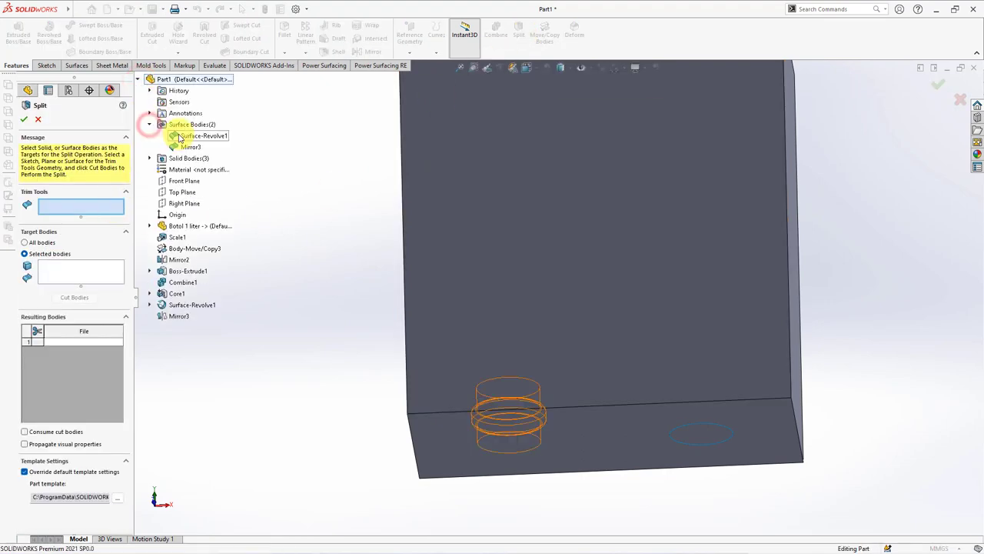
click(202, 135)
click(189, 147)
click(84, 281)
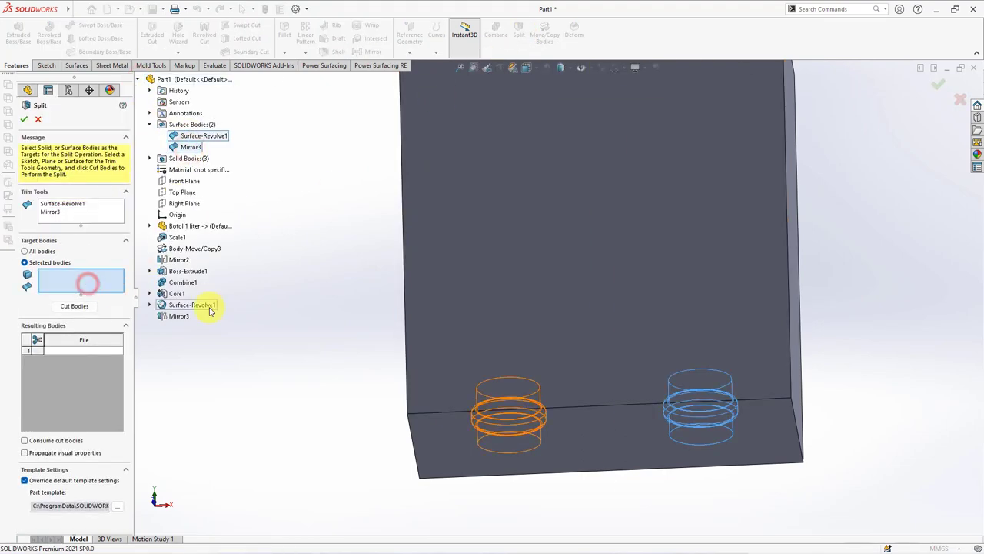
click(459, 329)
click(75, 305)
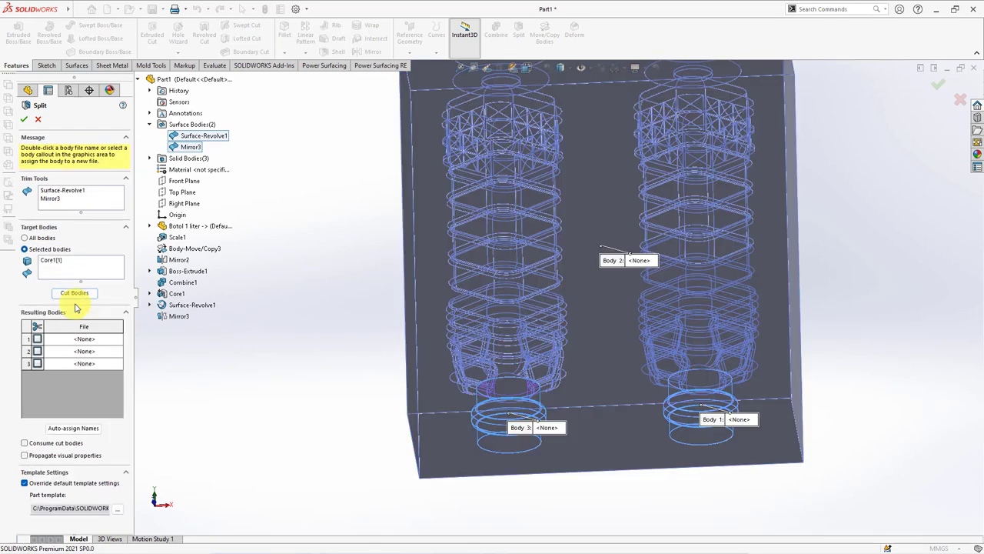
click(24, 121)
Hide the two surface bodies and inspect the cut cavities with a temporary section view
click(66, 161)
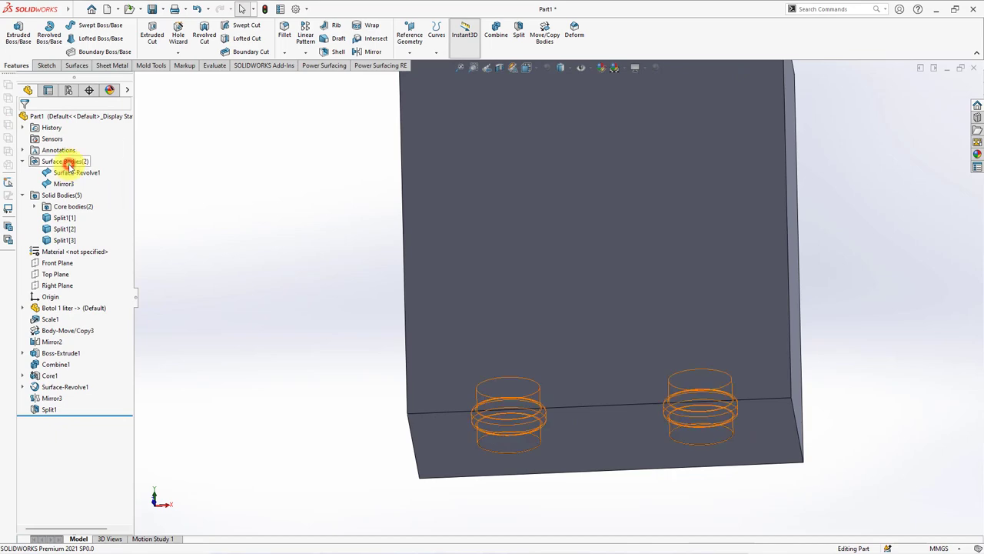
click(208, 224)
key(f)
key(ctrl+7)
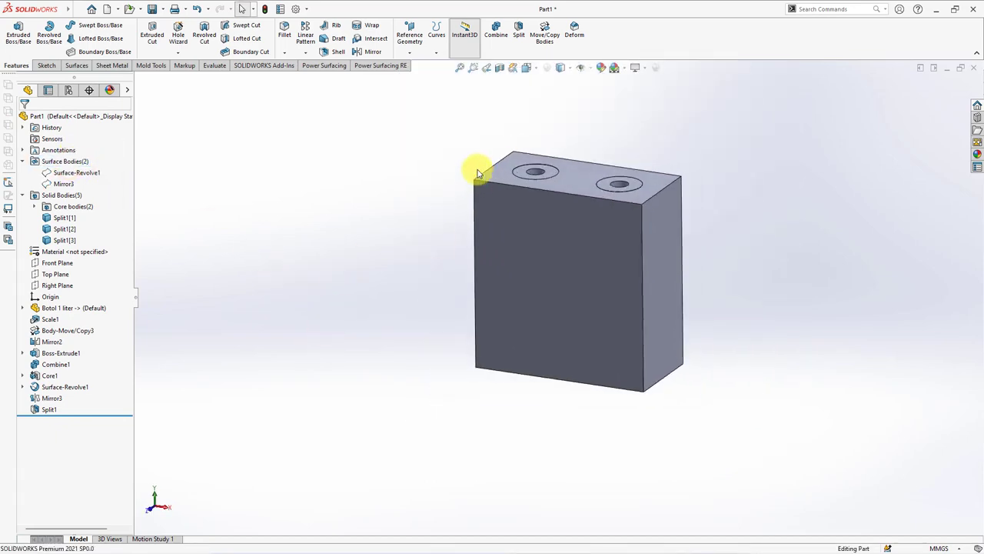
click(501, 69)
click(23, 119)
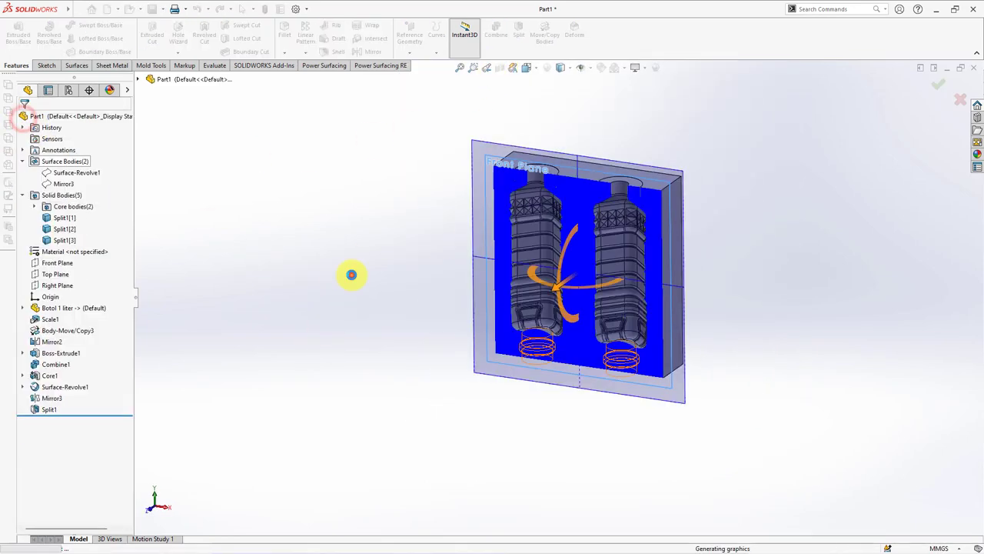
scroll(573, 338, down, 3)
scroll(575, 318, down, 2)
scroll(575, 318, down, 2)
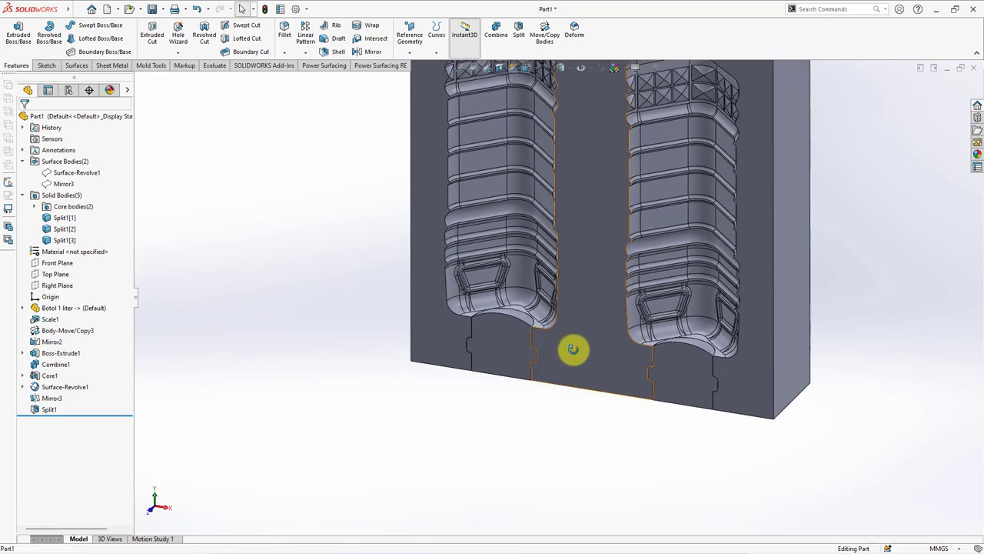
scroll(571, 338, up, 5)
scroll(603, 205, down, 2)
click(499, 68)
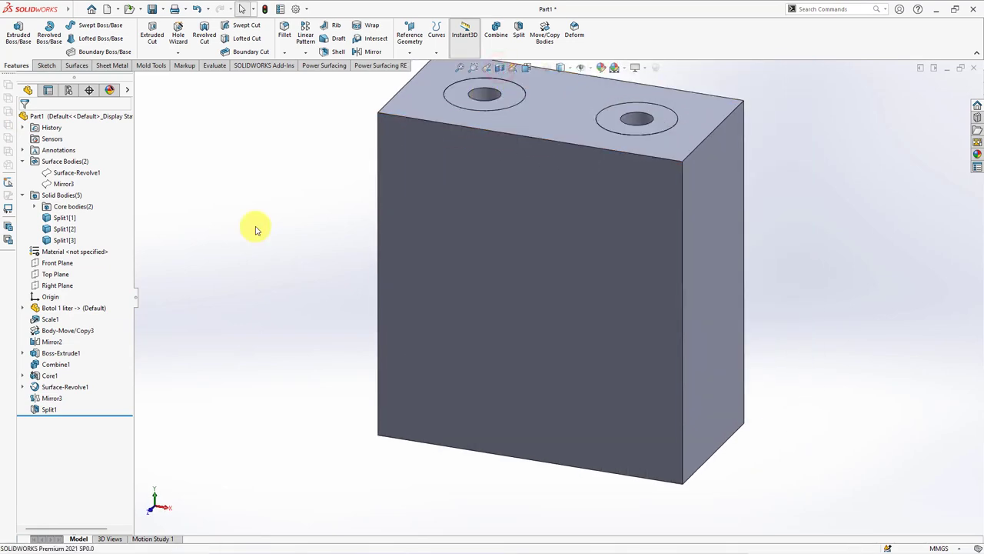
Split the mold block along the Front Plane into two halves as Split2
click(68, 266)
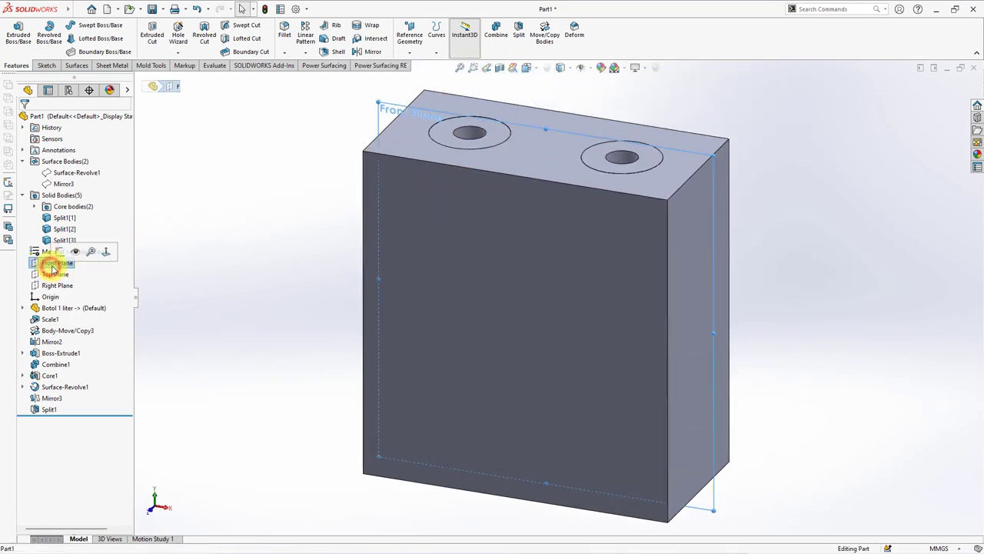
click(519, 35)
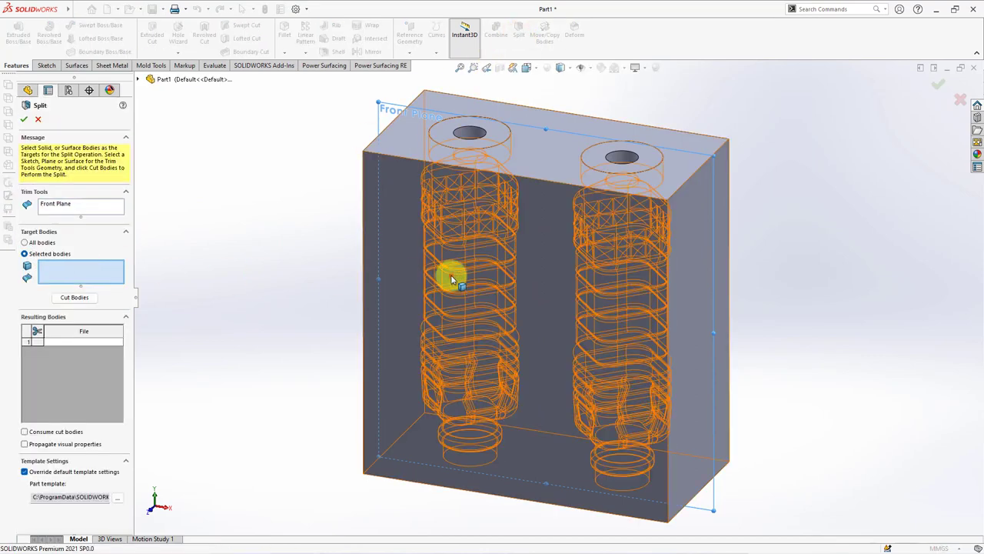
click(450, 275)
click(76, 302)
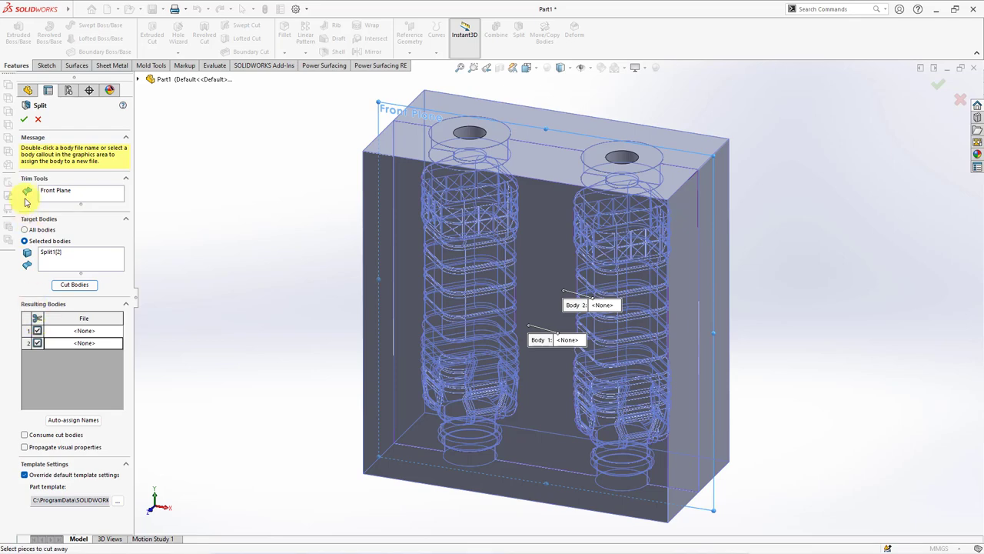
click(23, 119)
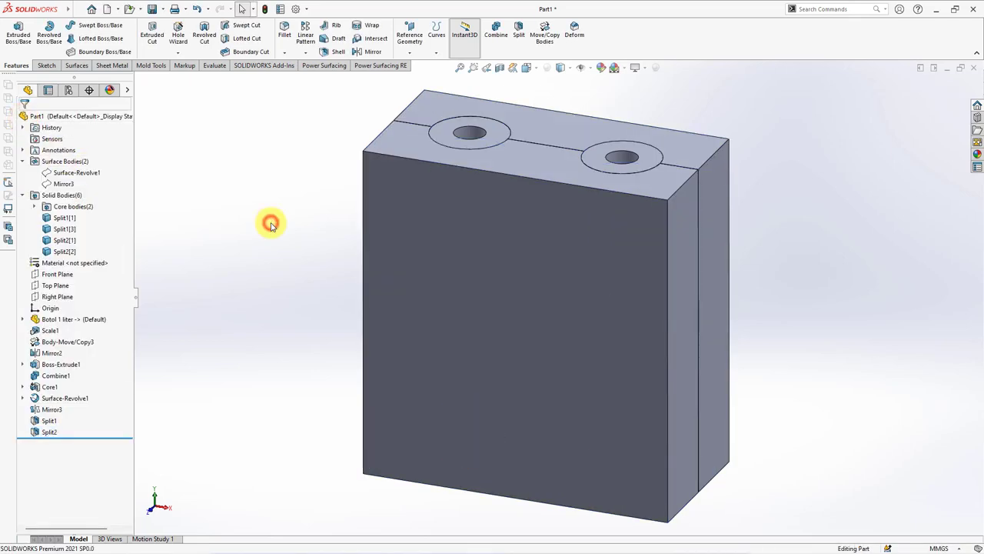
Hide the front half to check the cavities, then restore it
click(396, 246)
click(457, 213)
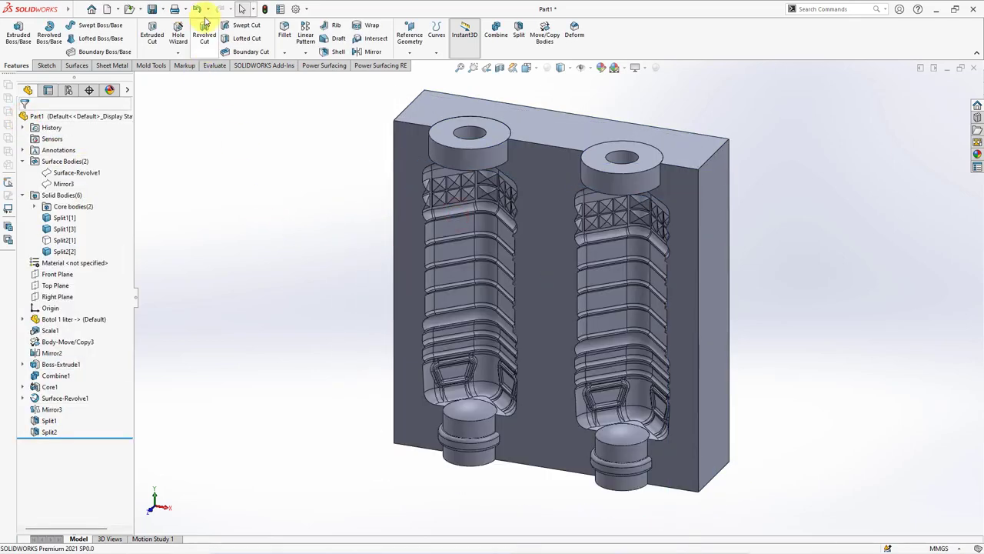
click(198, 12)
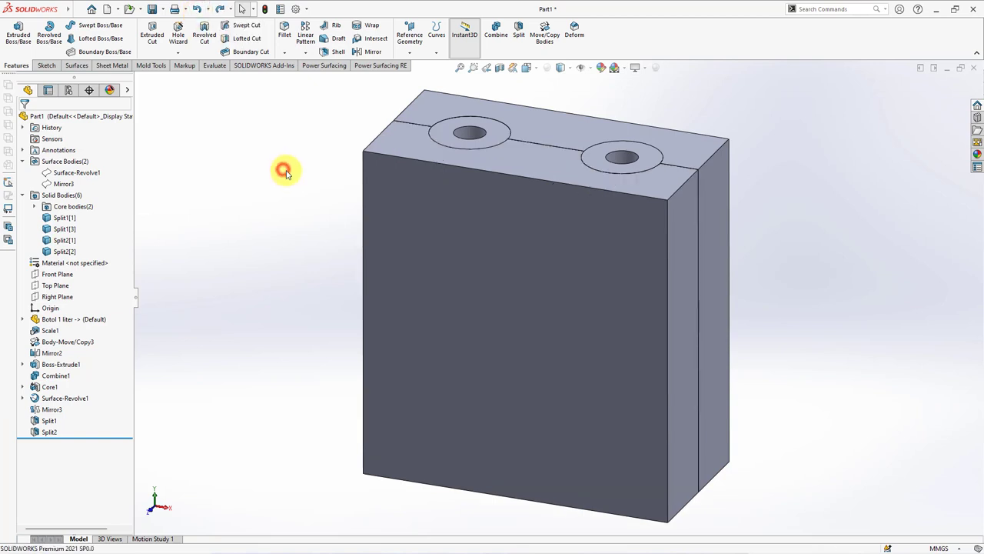
click(496, 135)
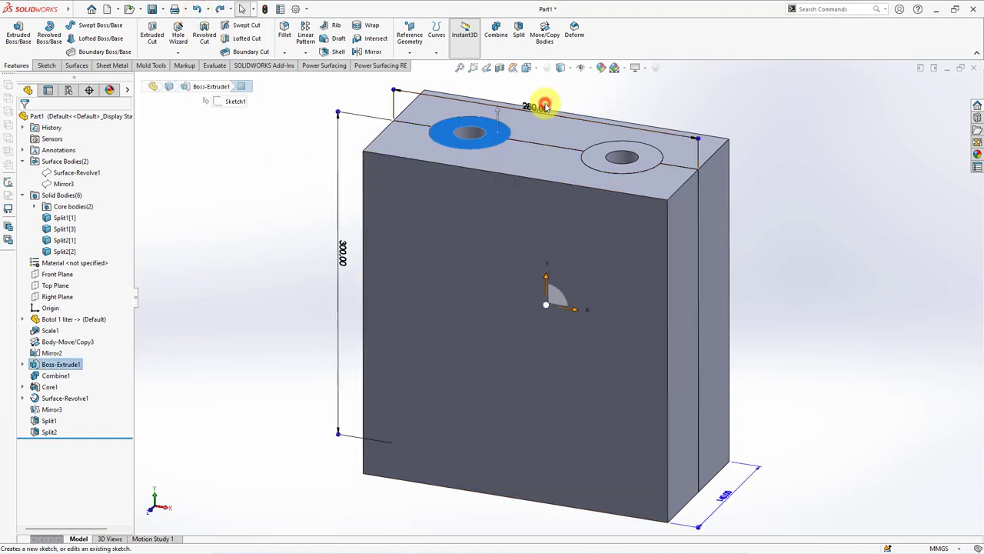
Sketch a center rectangle around the left hole on the block's top face
click(544, 86)
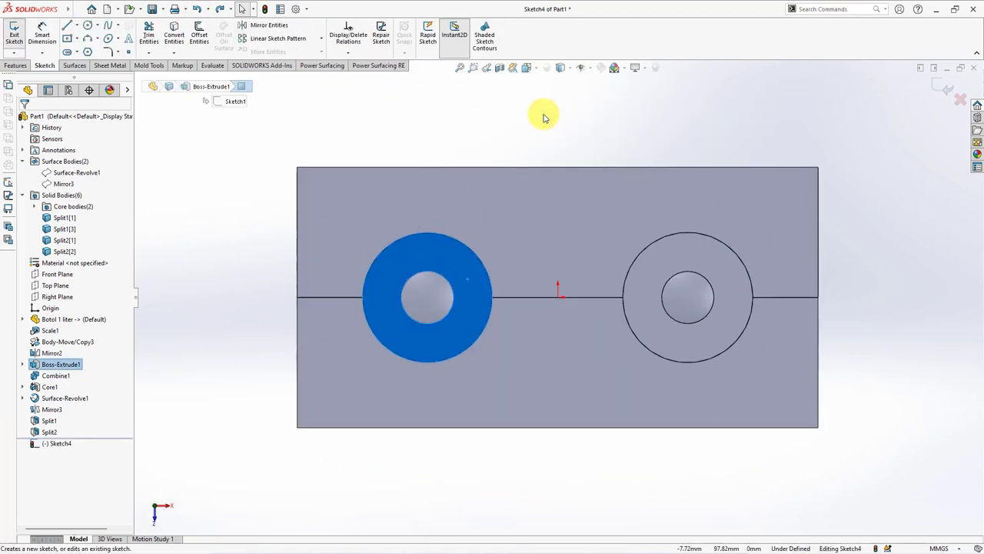
click(68, 41)
click(426, 297)
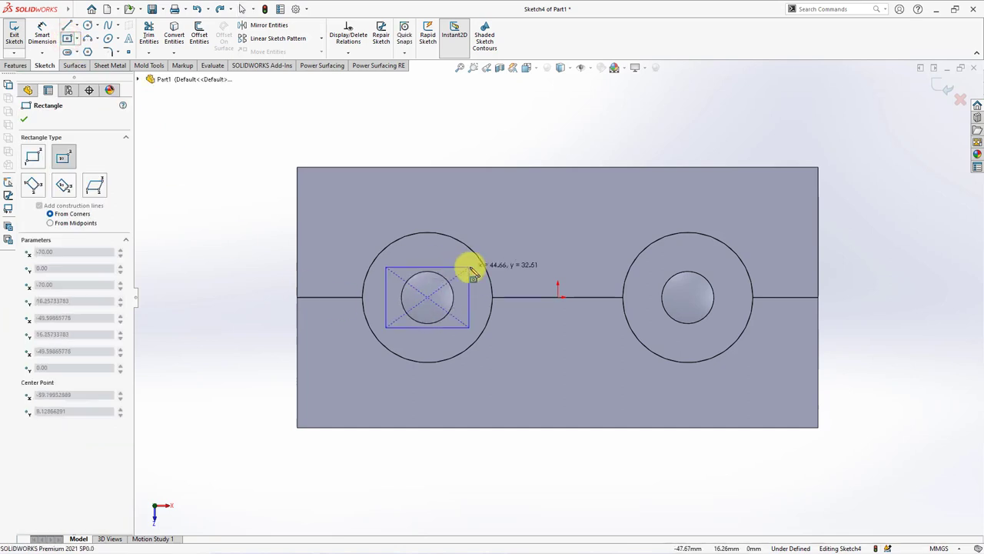
click(472, 265)
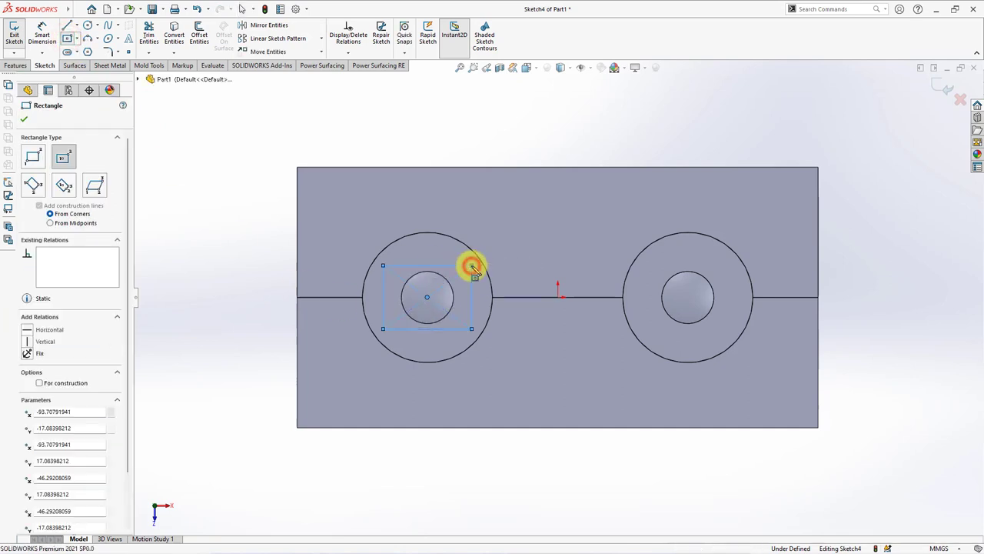
click(23, 120)
Dimension the rectangle 45 wide and 34 high
click(42, 34)
click(460, 265)
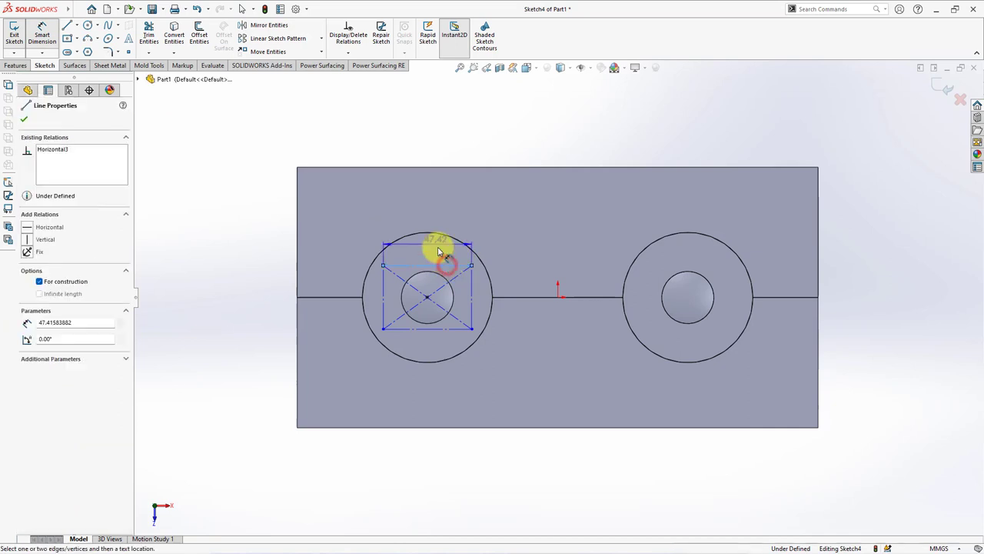
click(429, 214)
text(45)
click(385, 199)
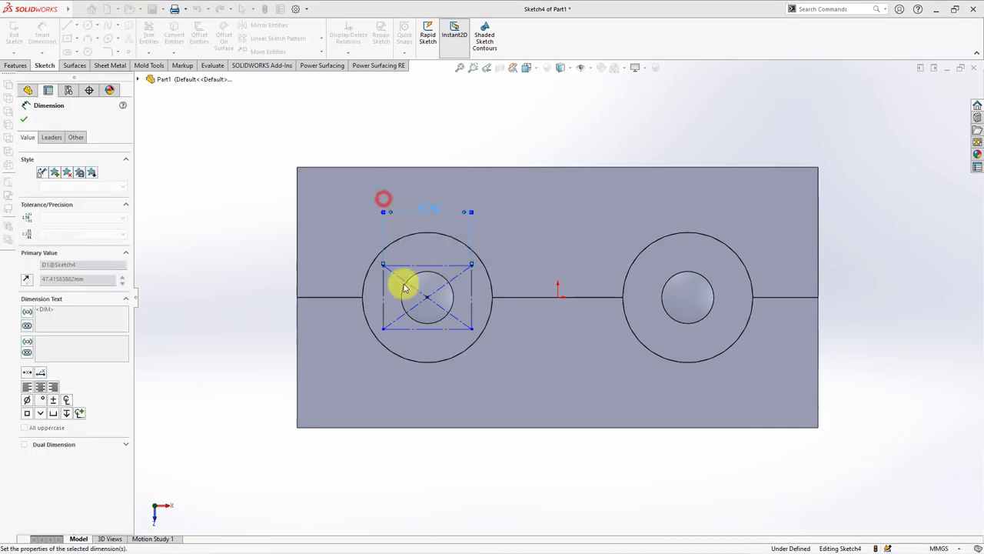
click(384, 281)
click(347, 289)
text(34)
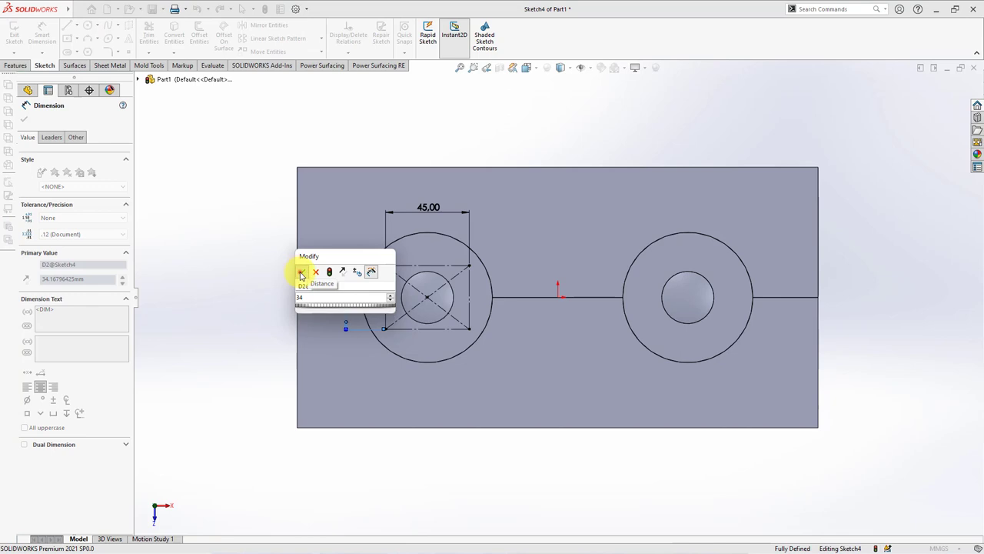
click(300, 272)
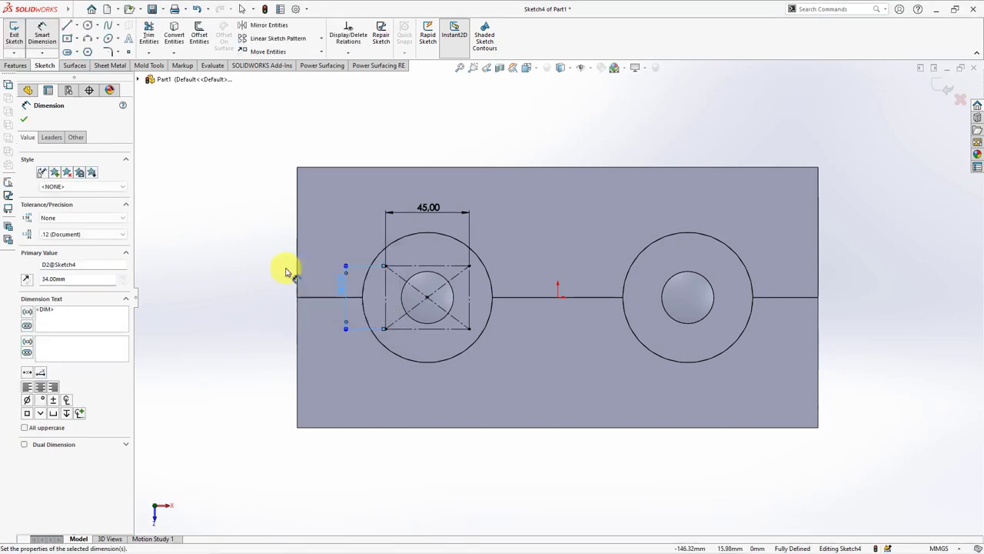
click(25, 123)
Draw a vertical line from the sketch origin to the top edge as mirror axis
click(77, 28)
click(82, 46)
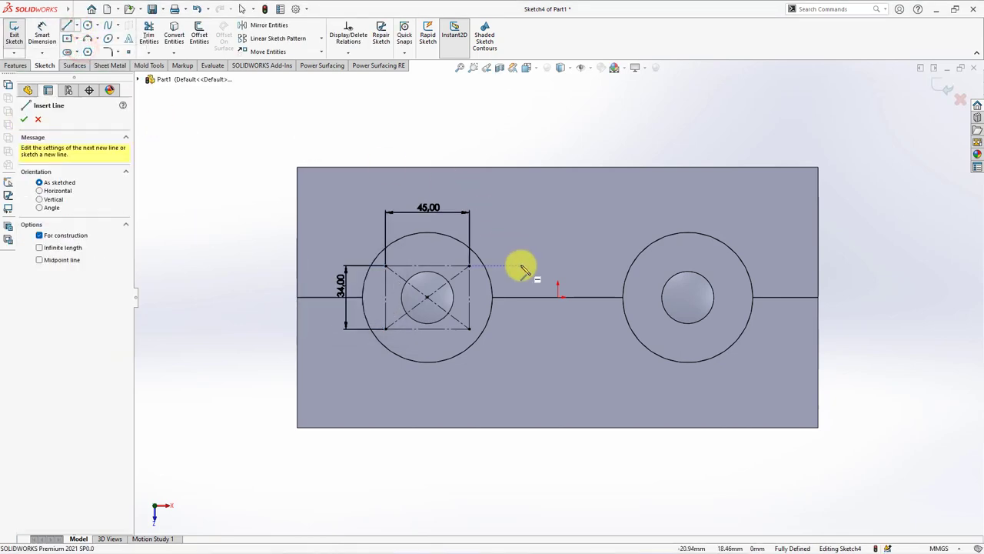
click(558, 298)
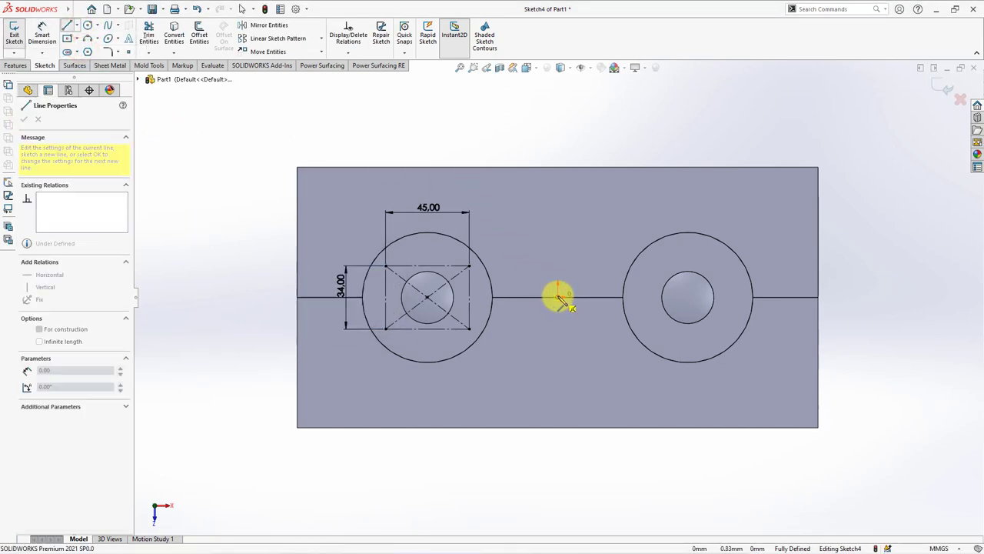
click(557, 167)
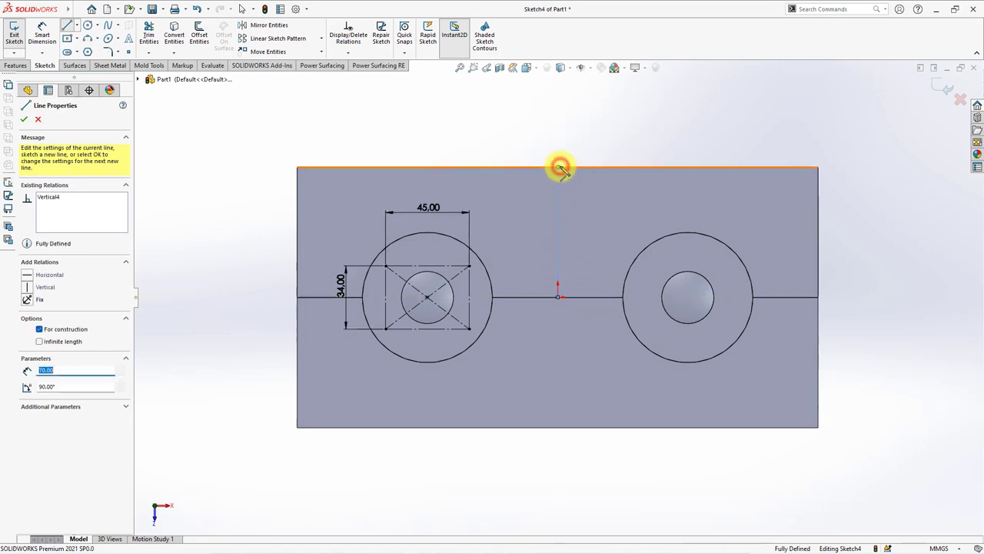
right_click(584, 152)
click(610, 157)
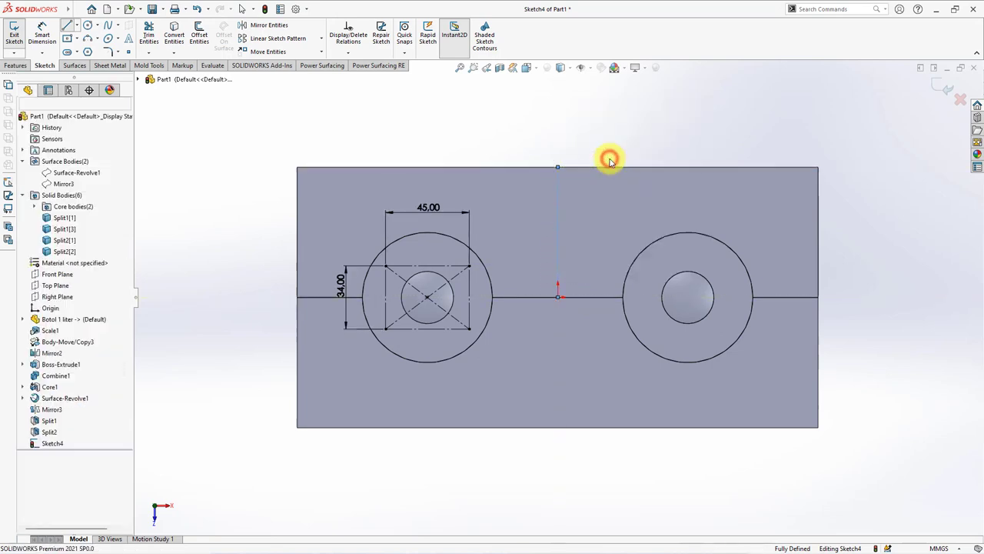
Mirror the rectangle and diagonals onto the right hole, exit Sketch4, and orbit to 3D
click(260, 25)
drag(364, 222, 483, 352)
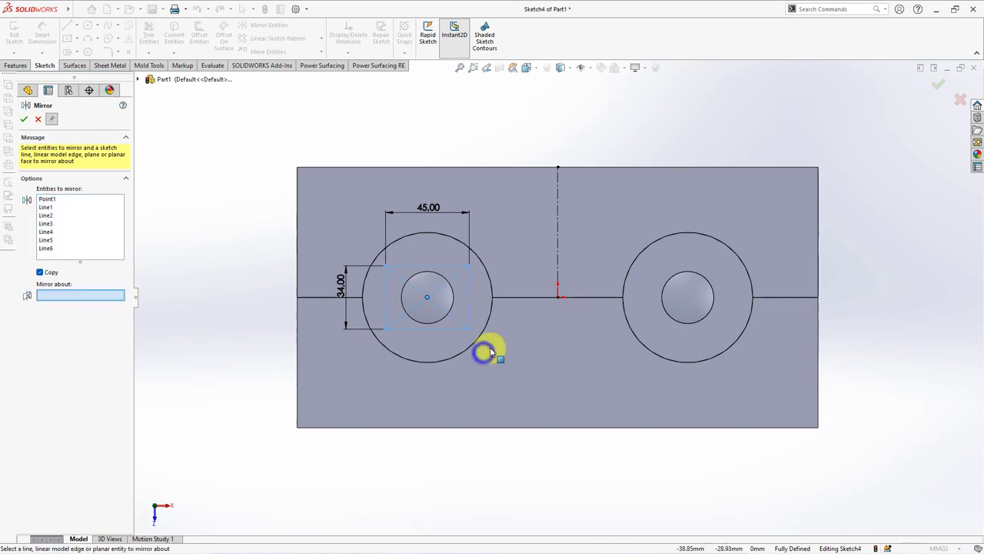
click(559, 259)
right_click(559, 260)
click(37, 121)
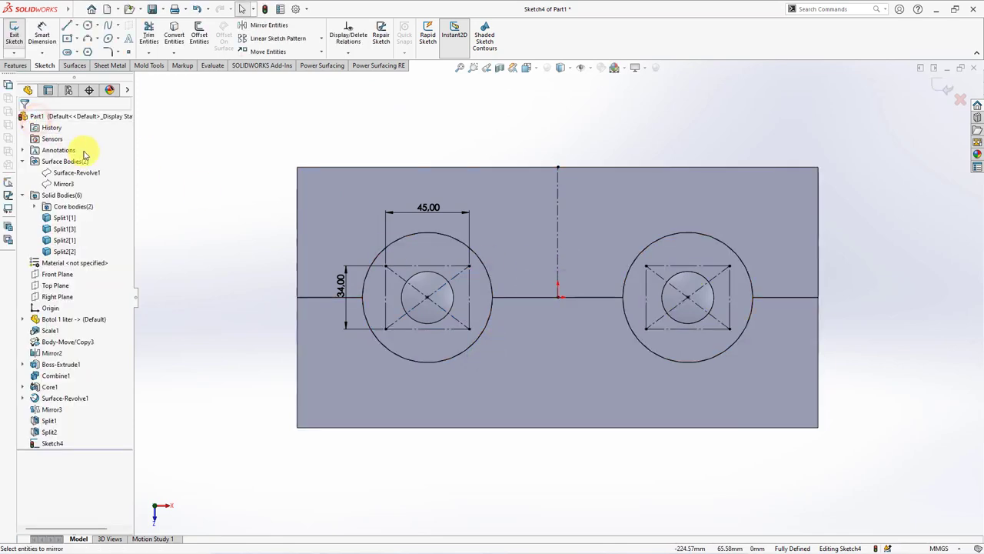
click(944, 89)
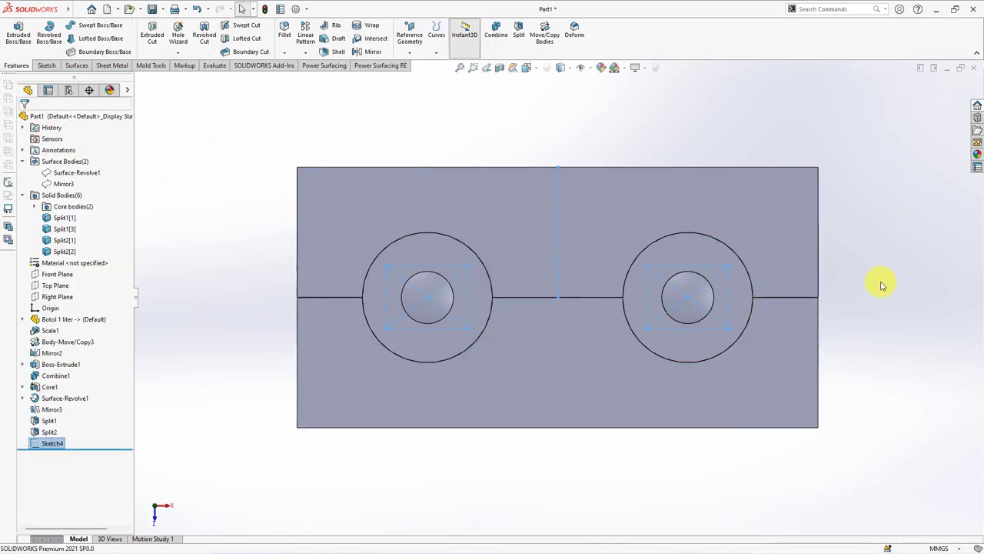
middle_drag(879, 281, 869, 219)
ctrl+middle_drag(663, 229, 642, 288)
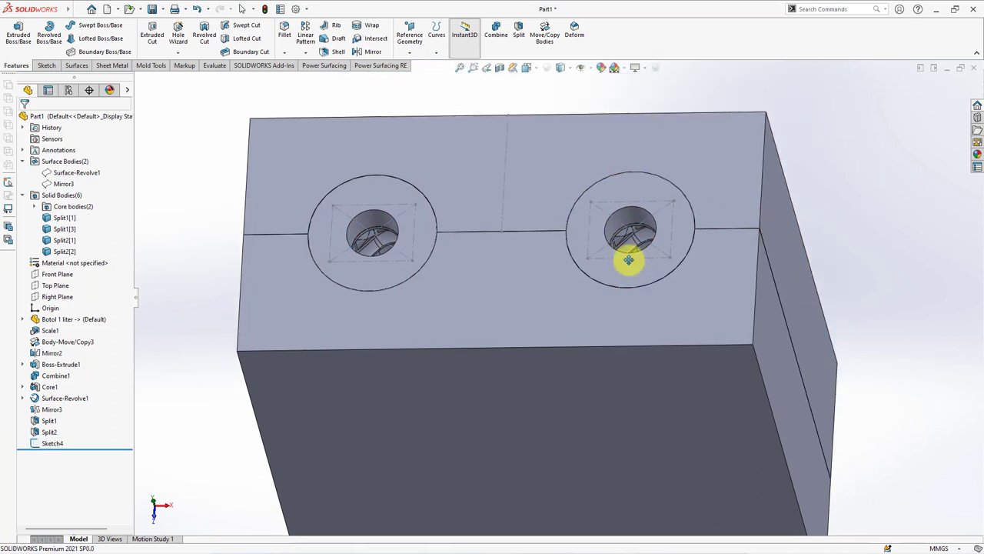
Set up a JIS M6 counterbore hole with a custom 6.5 mm through-hole diameter
click(177, 34)
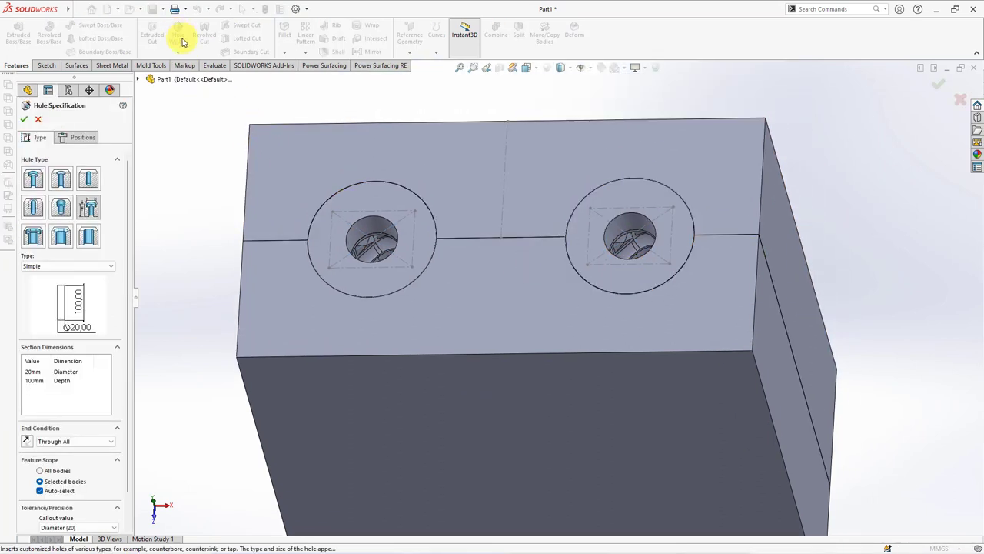
click(33, 178)
click(67, 311)
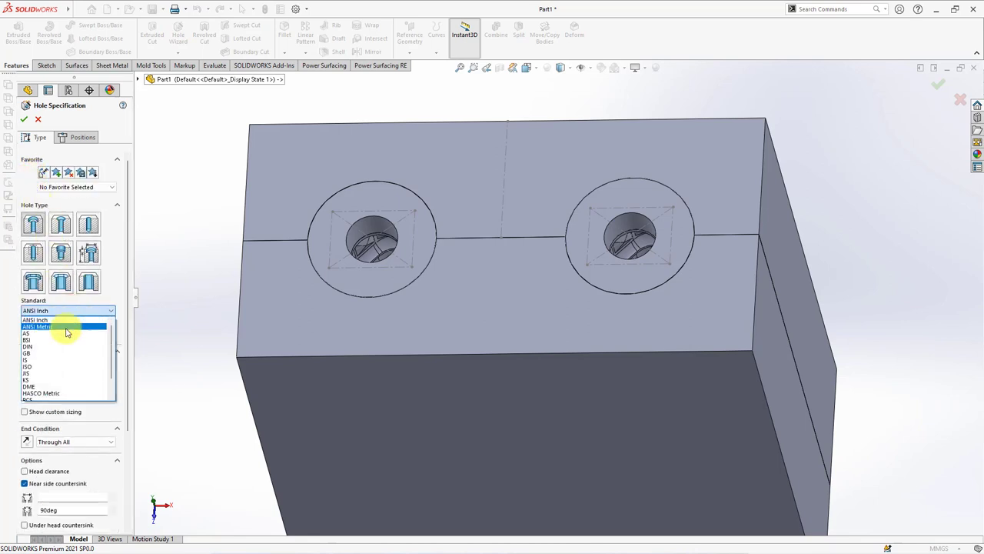
click(64, 375)
click(61, 375)
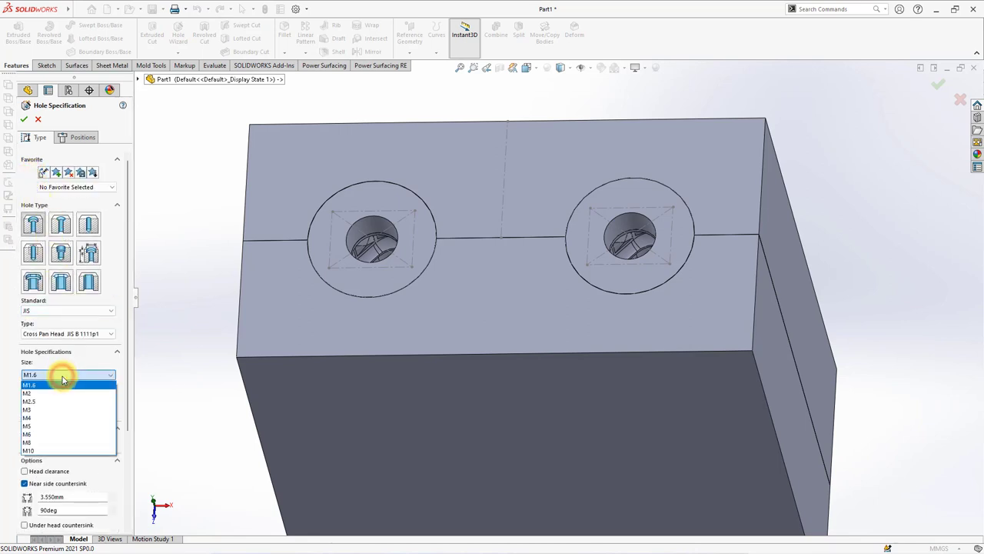
click(58, 433)
drag(128, 338, 131, 407)
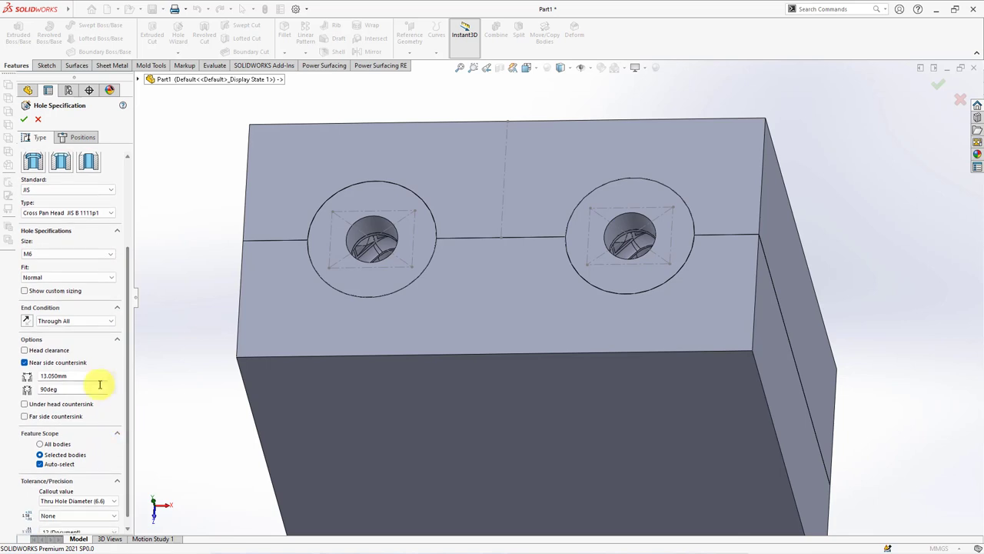
click(24, 291)
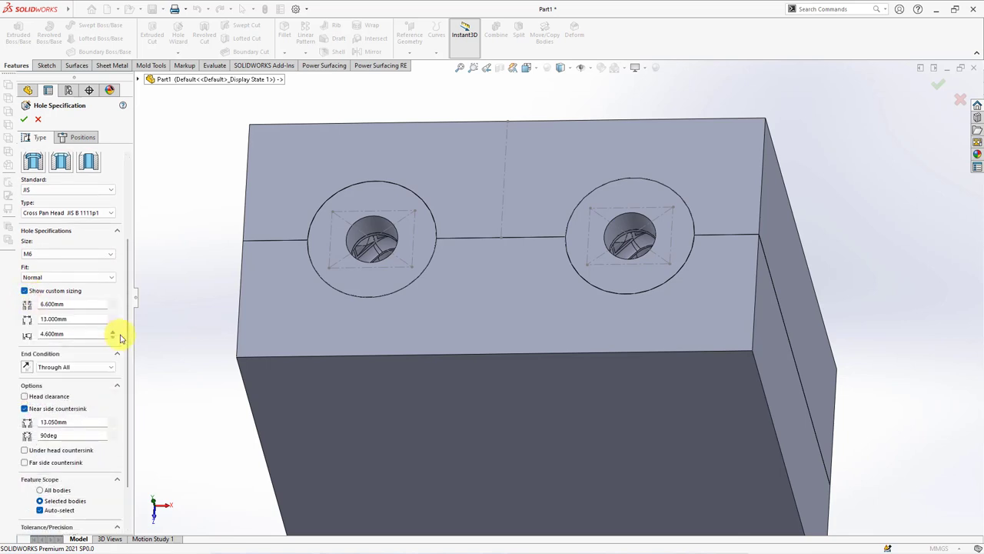
text(.5)
key(Tab)
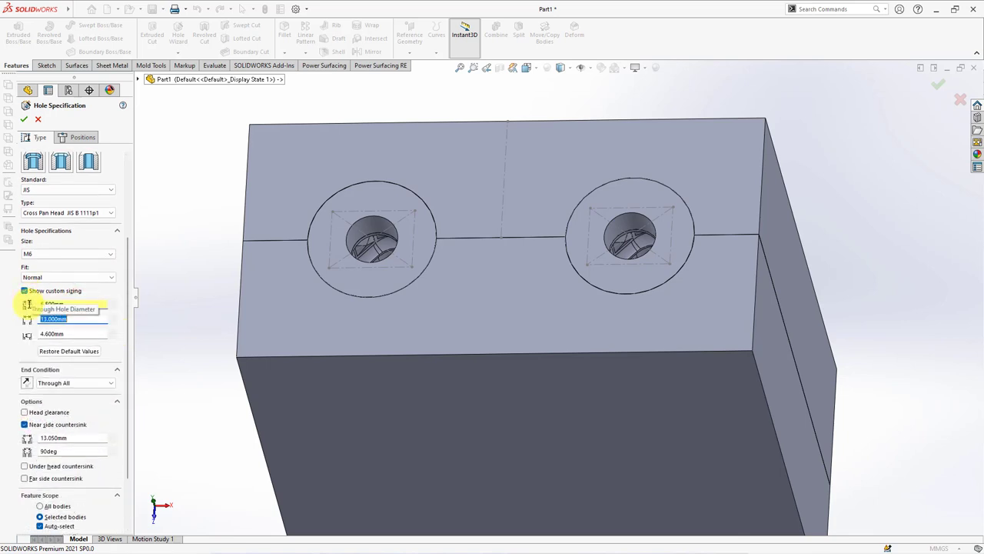
drag(127, 341, 132, 391)
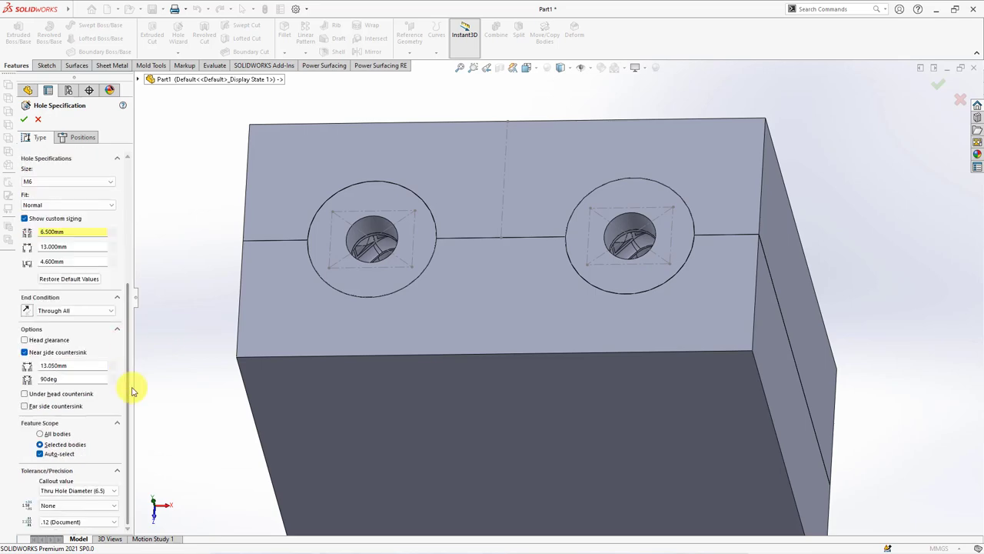
Limit the hole cut to the left and right insert ring bodies
click(44, 455)
click(367, 279)
click(622, 279)
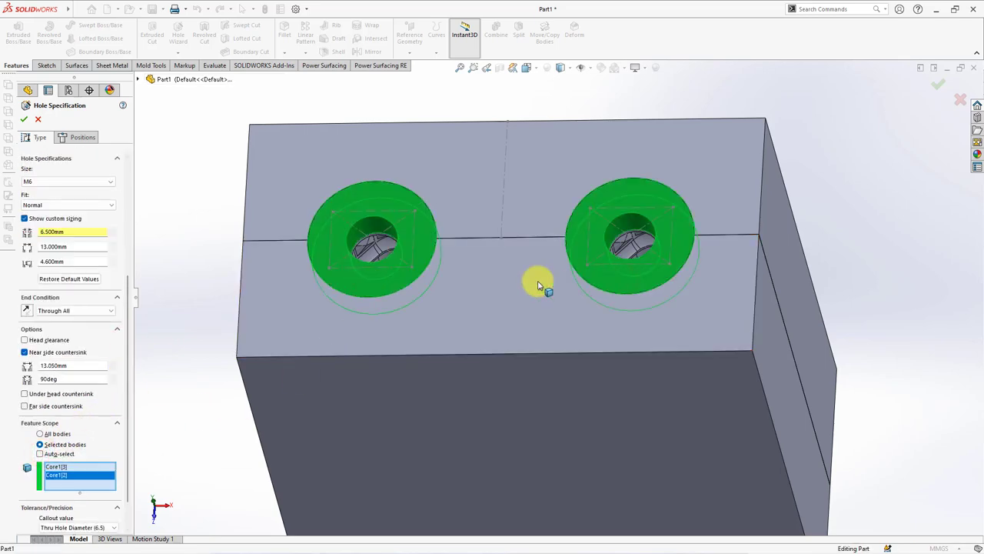
Place eight hole points at the rectangle corners, four around each neck
click(83, 137)
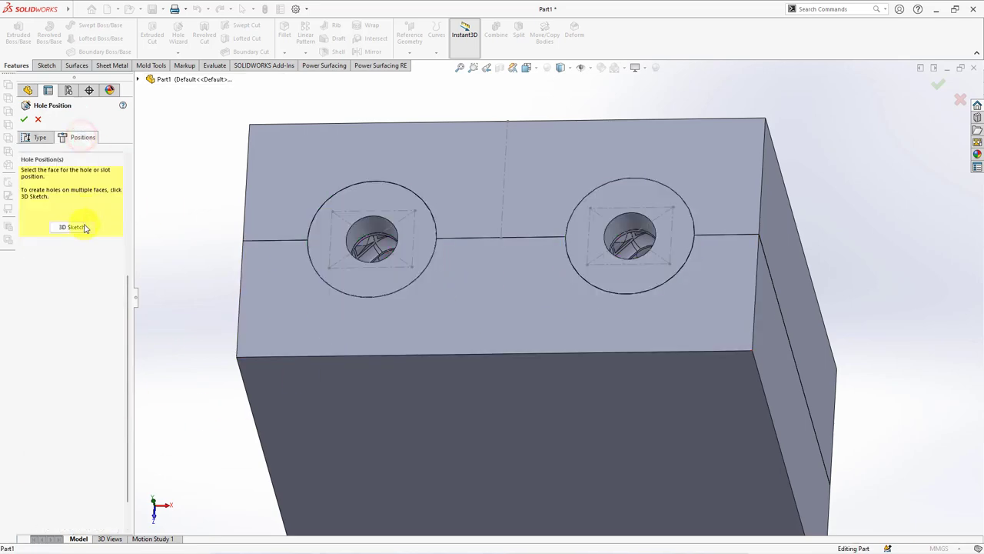
click(333, 213)
click(411, 267)
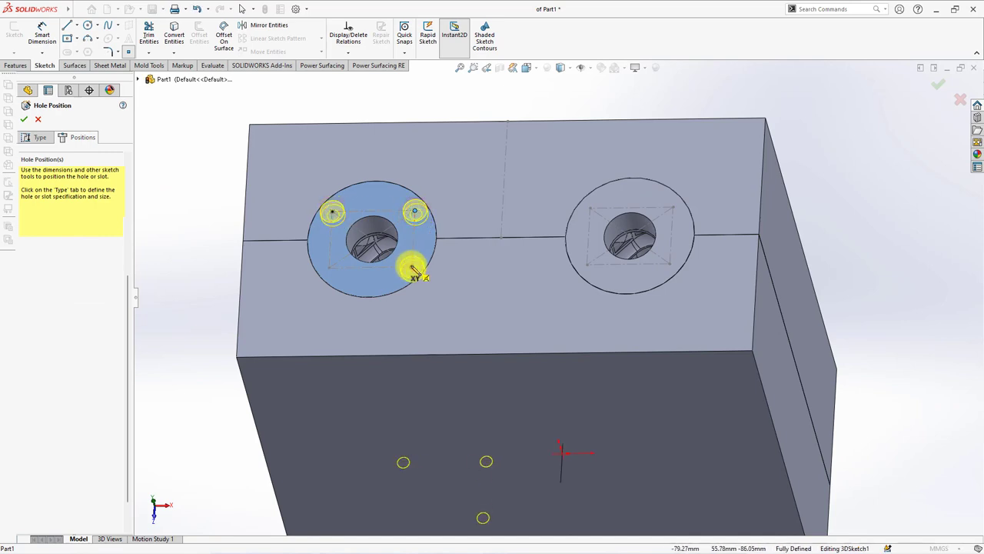
click(328, 268)
click(552, 275)
click(587, 265)
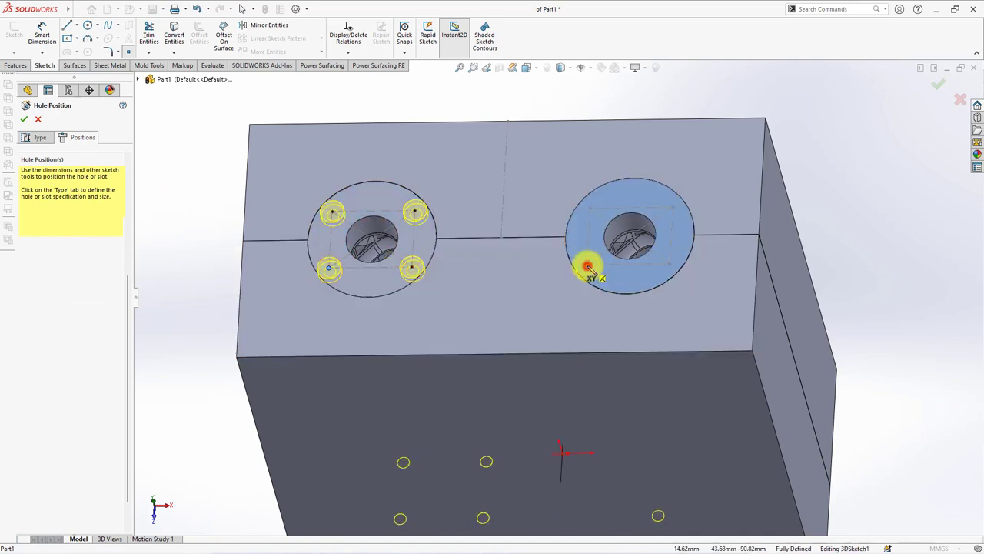
click(592, 211)
click(672, 208)
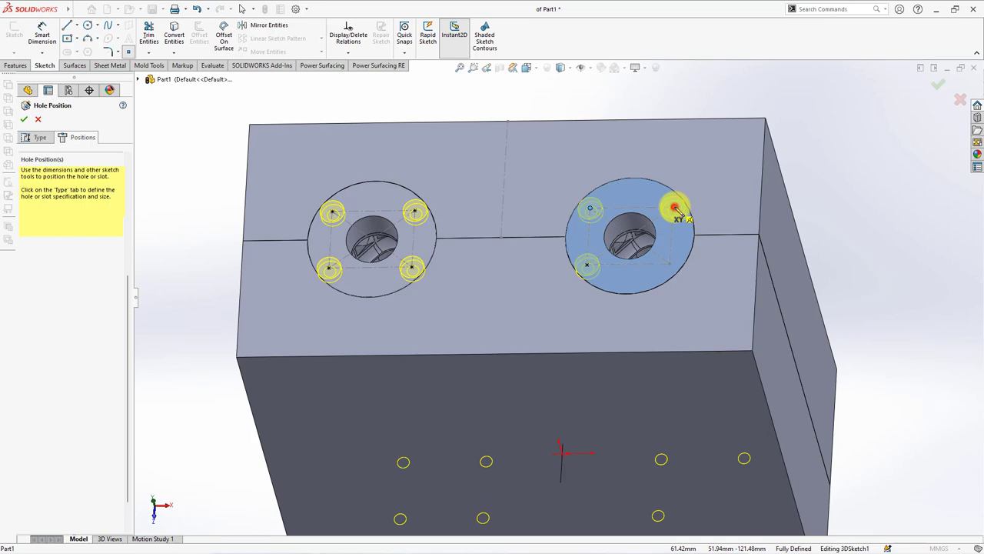
click(669, 264)
Cut the eight counterbored holes and orbit to view the holed side
click(938, 83)
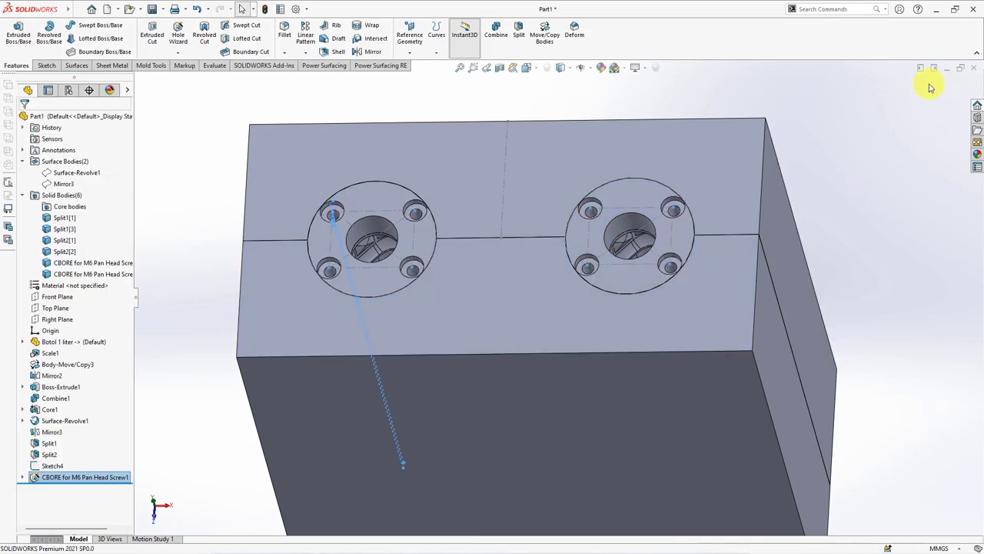
middle_drag(883, 147, 839, 187)
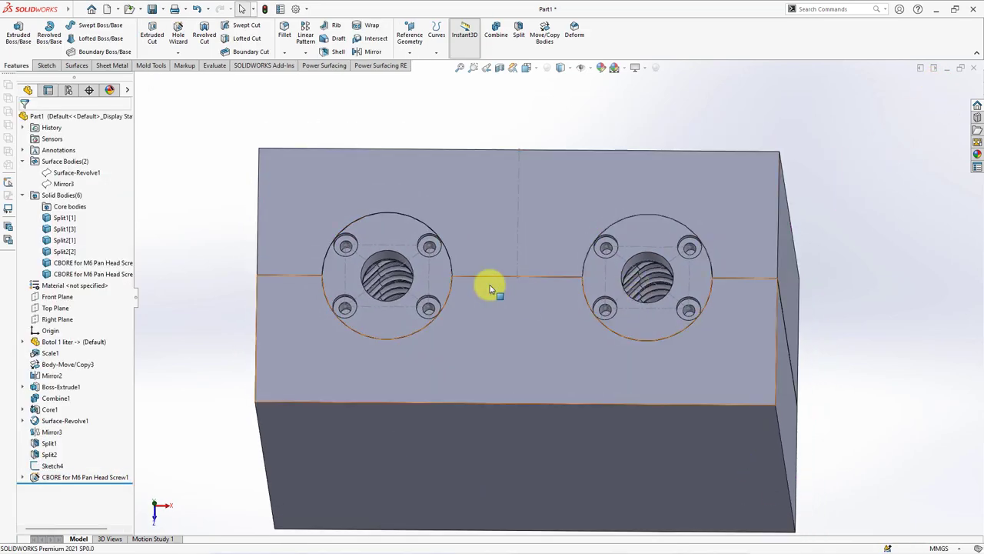
scroll(238, 344, down, 3)
Change the counterbores to Hex Socket Head Cap JIS B 1176, keeping 6.5 mm
click(73, 477)
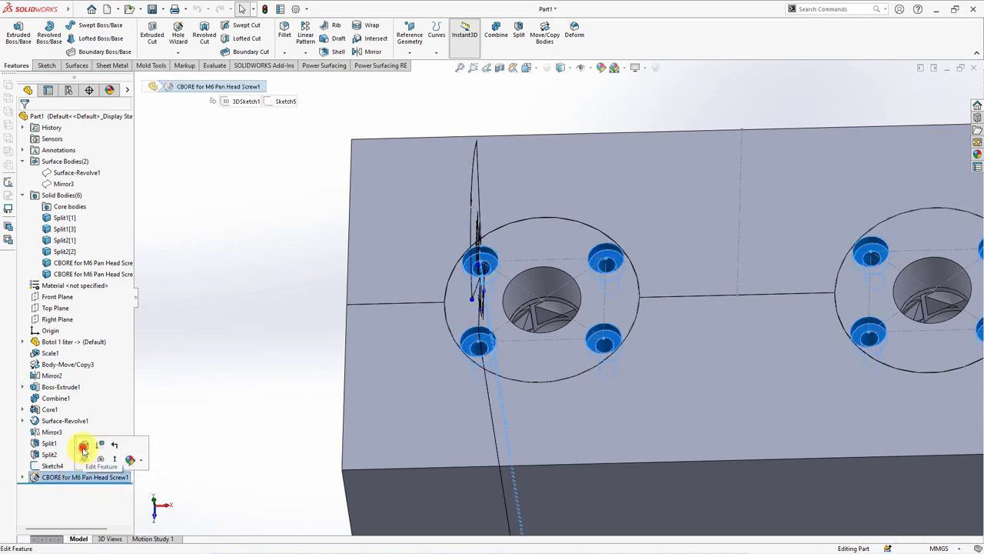
click(84, 452)
click(68, 334)
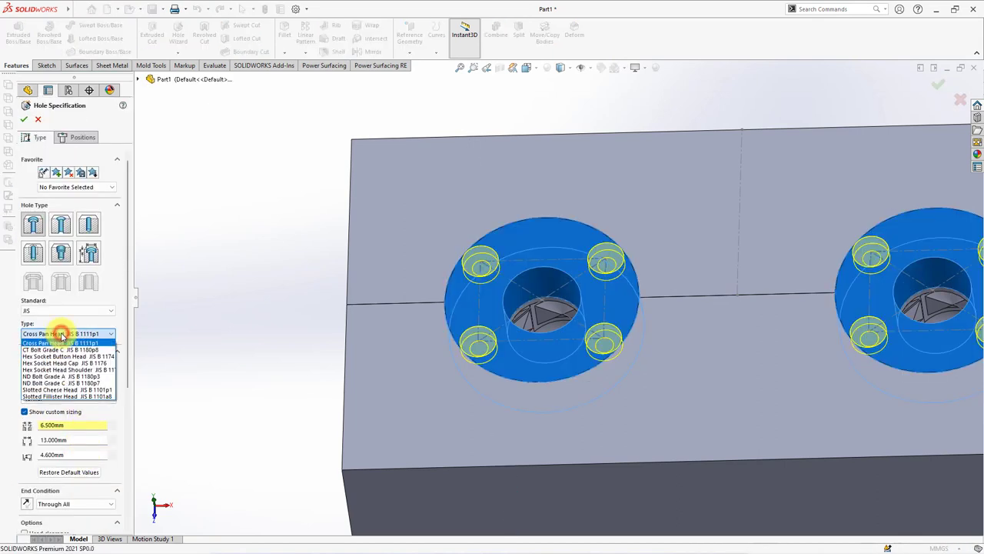
click(65, 362)
text(6.5)
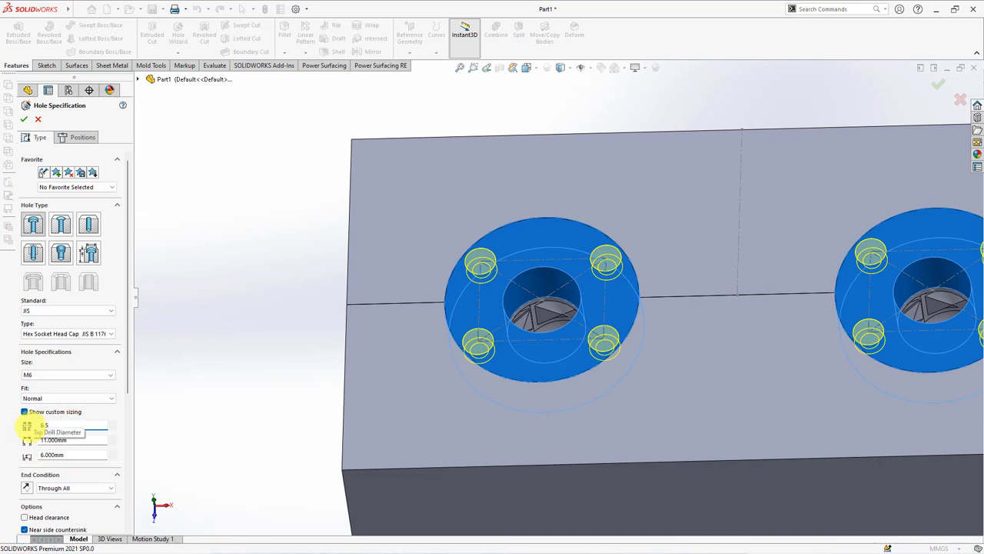
key(Tab)
drag(128, 373, 129, 398)
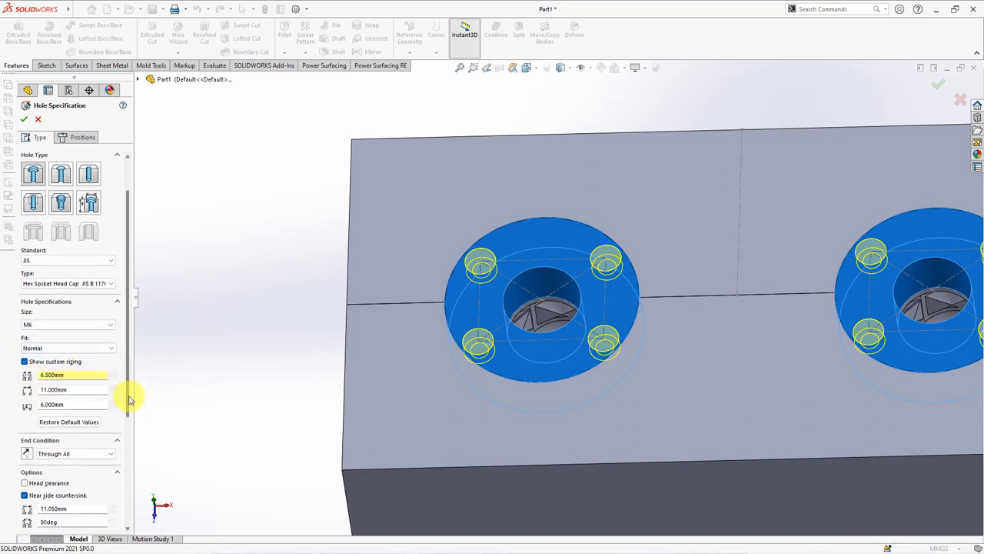
click(23, 120)
mouse_move(272, 228)
middle_down()
mouse_move(323, 244)
mouse_move(331, 288)
middle_up()
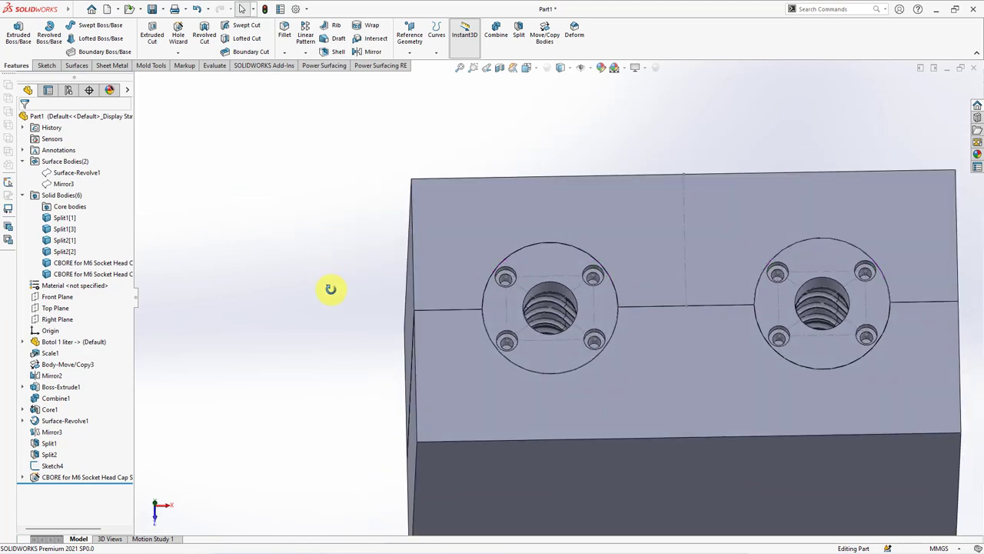
click(545, 258)
Hide both the left and right insert ring bodies
click(595, 232)
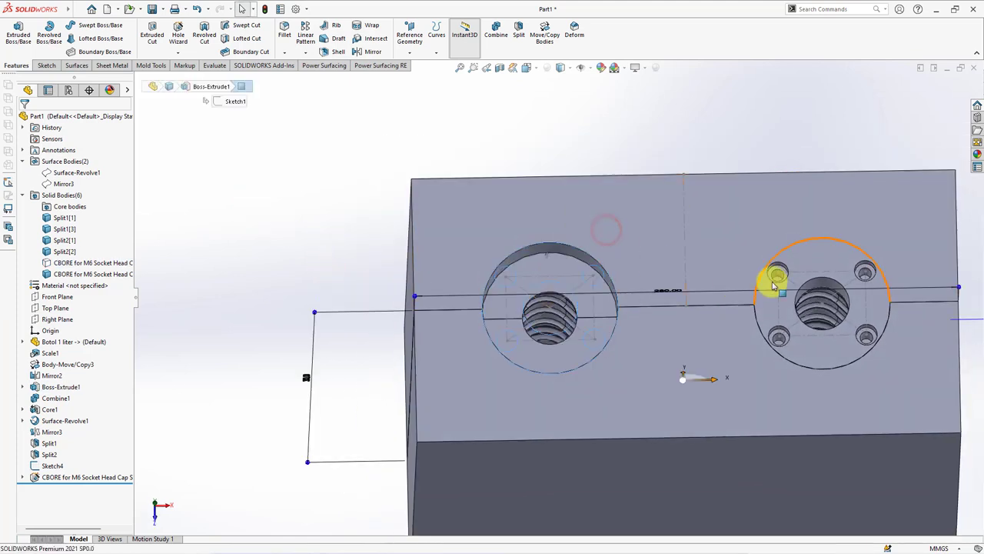
click(810, 259)
click(860, 230)
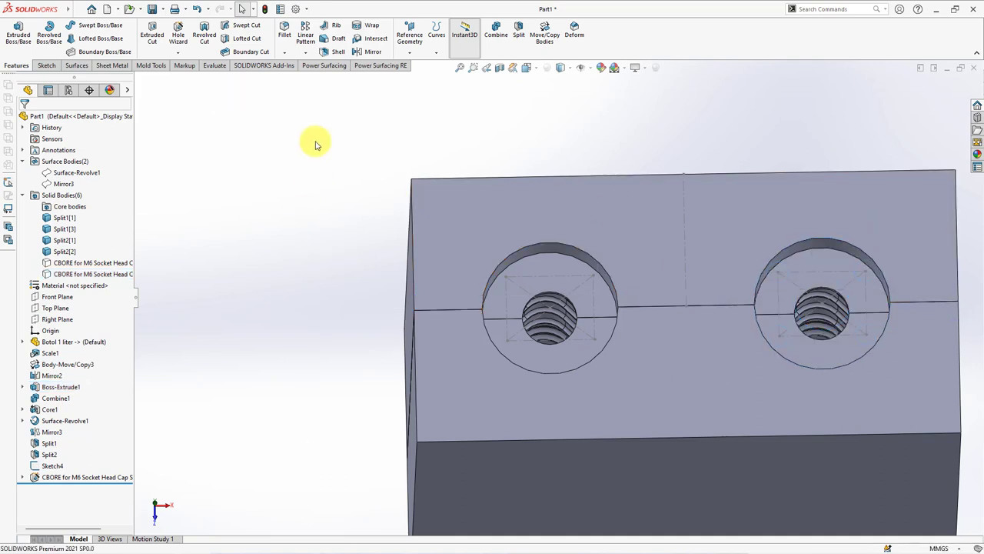
Specify an M6x1.0 JIS bottoming tapped hole: 5 mm drill, blind 10 mm, 8 mm thread
click(177, 39)
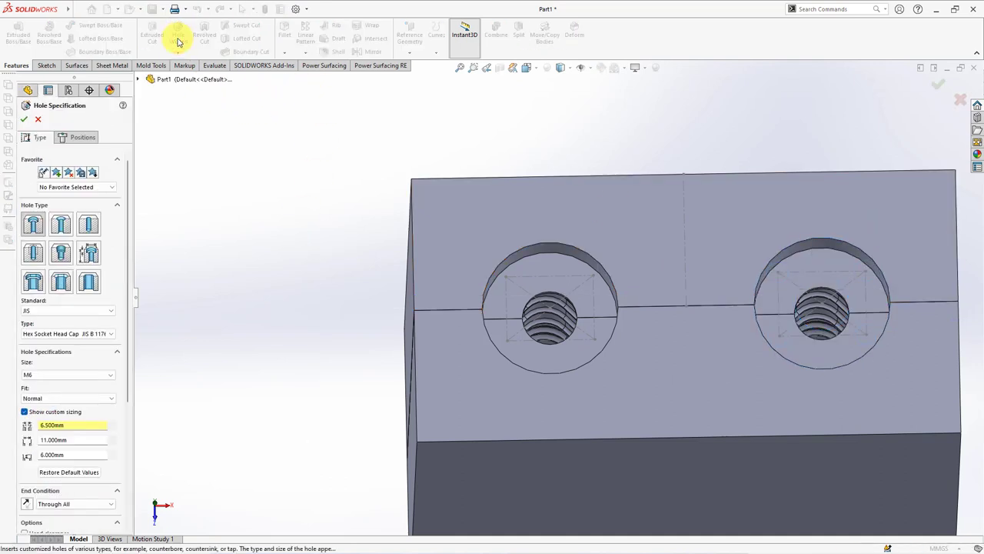
click(37, 257)
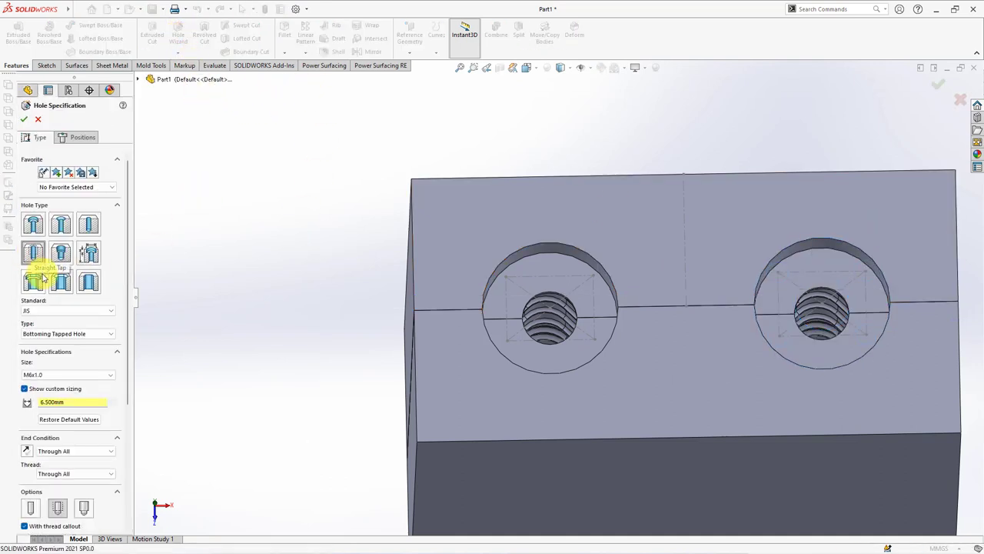
click(27, 391)
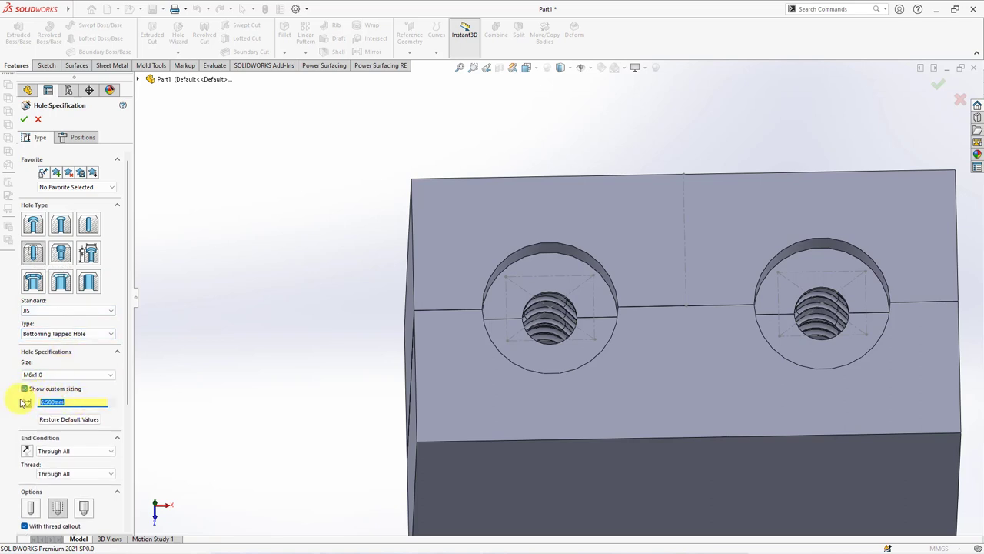
text(5)
key(Return)
click(67, 436)
click(65, 445)
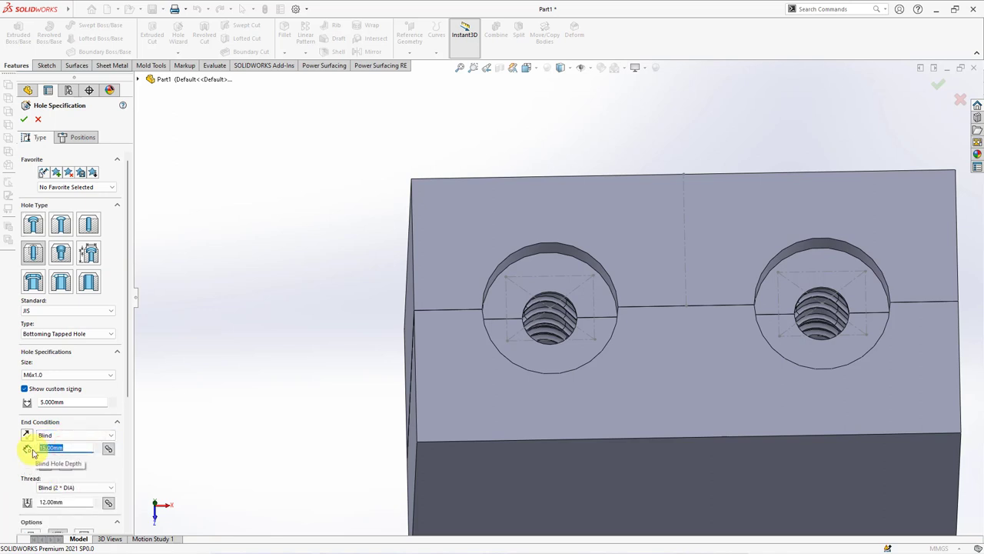
text(10)
click(73, 501)
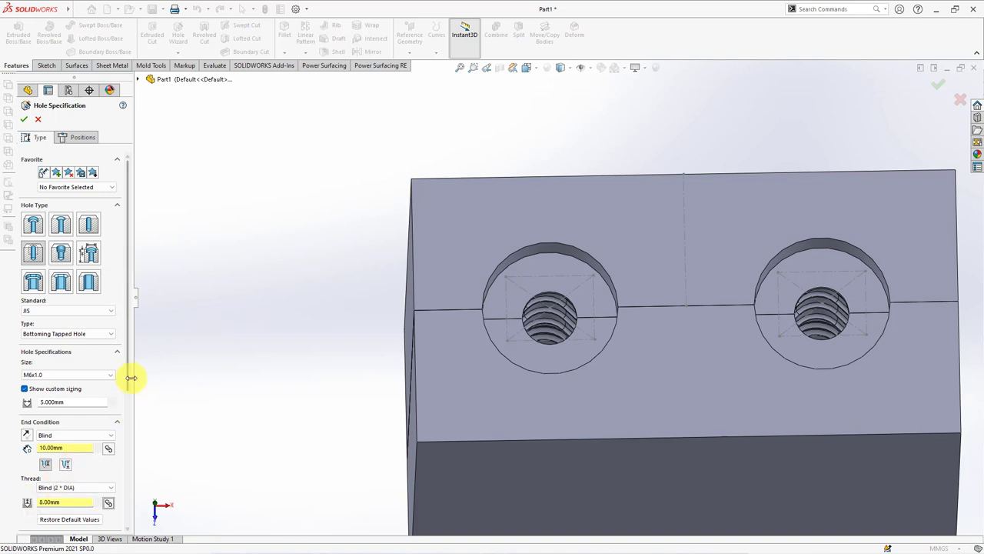
drag(127, 377, 128, 438)
middle_drag(268, 415, 299, 381)
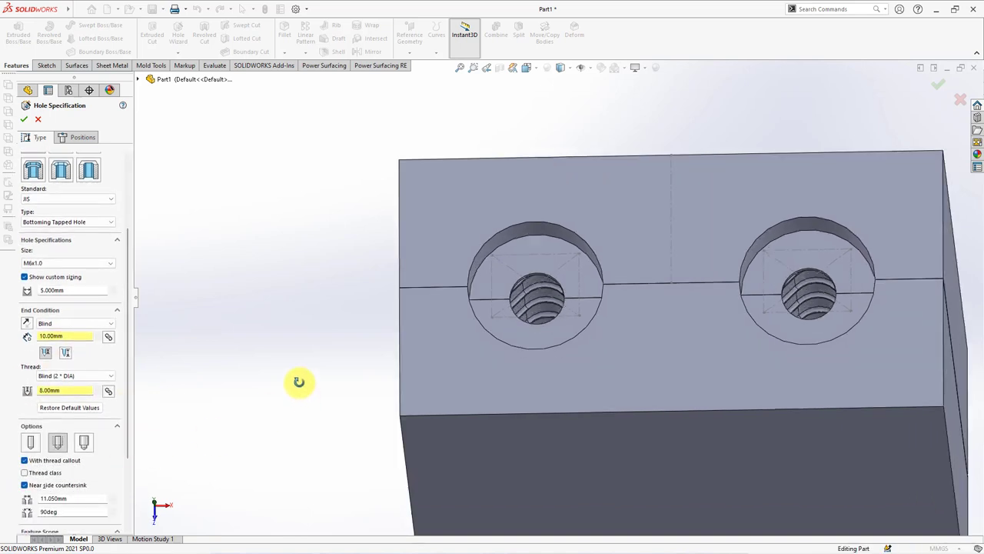
click(80, 140)
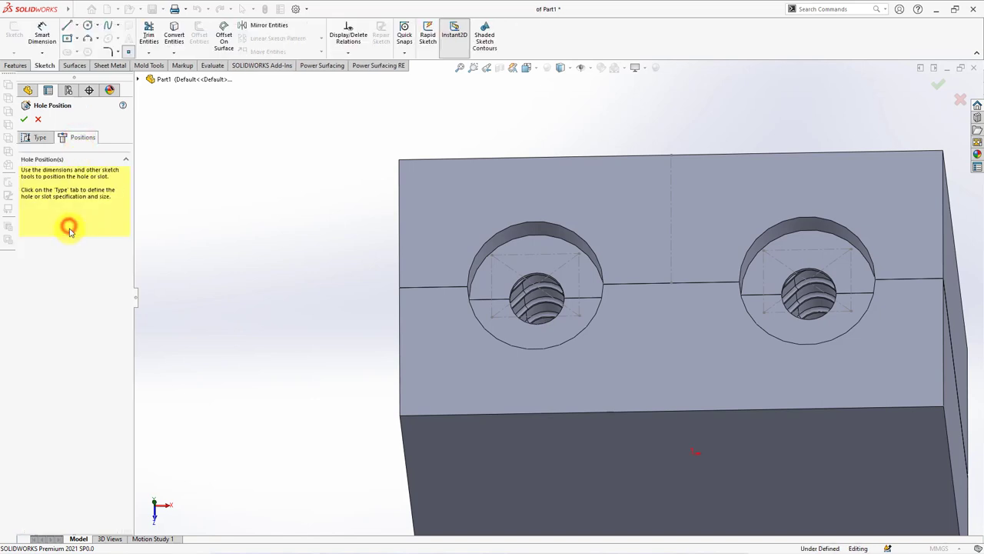
Place four tapped-hole points in each counterbore, eight in total
click(498, 275)
click(573, 275)
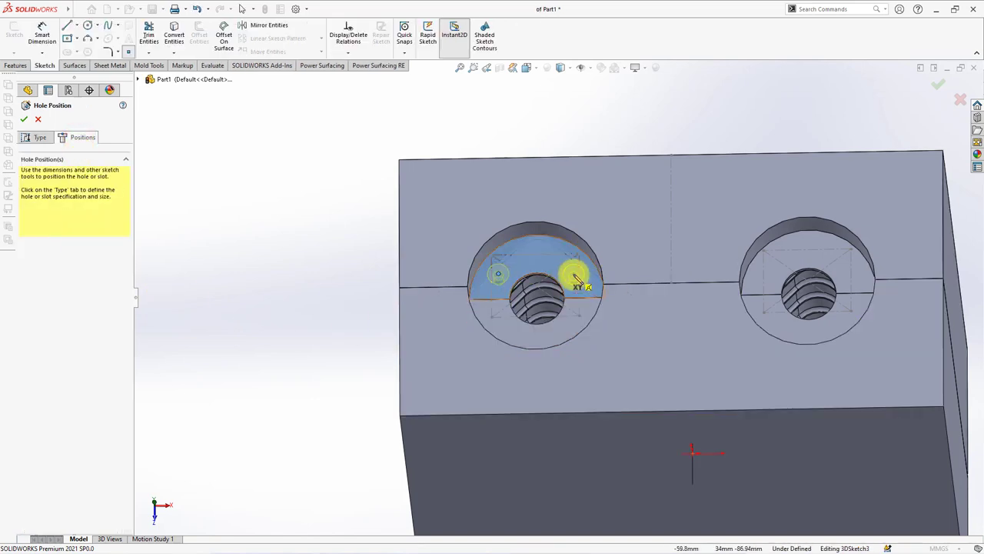
click(507, 331)
click(565, 332)
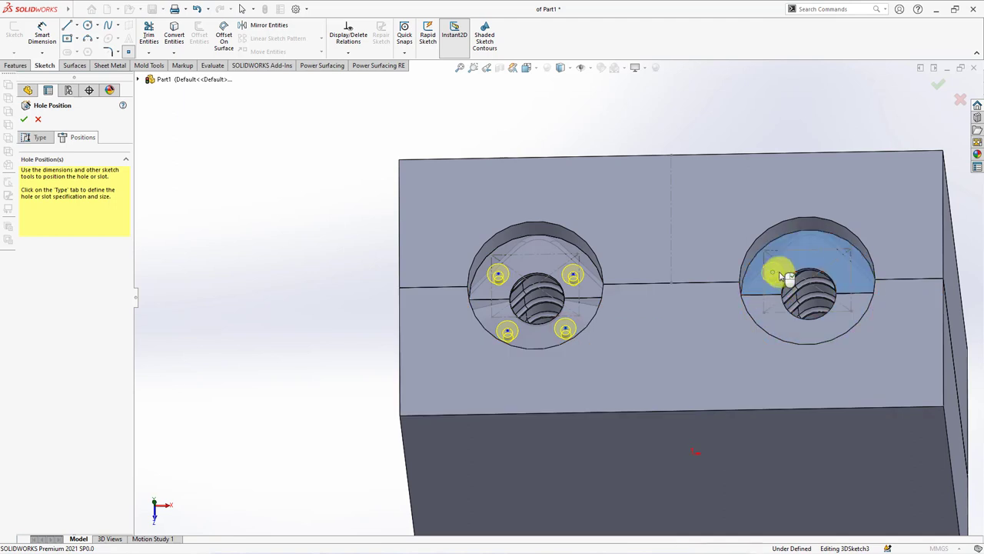
click(772, 274)
click(842, 274)
click(840, 322)
click(778, 326)
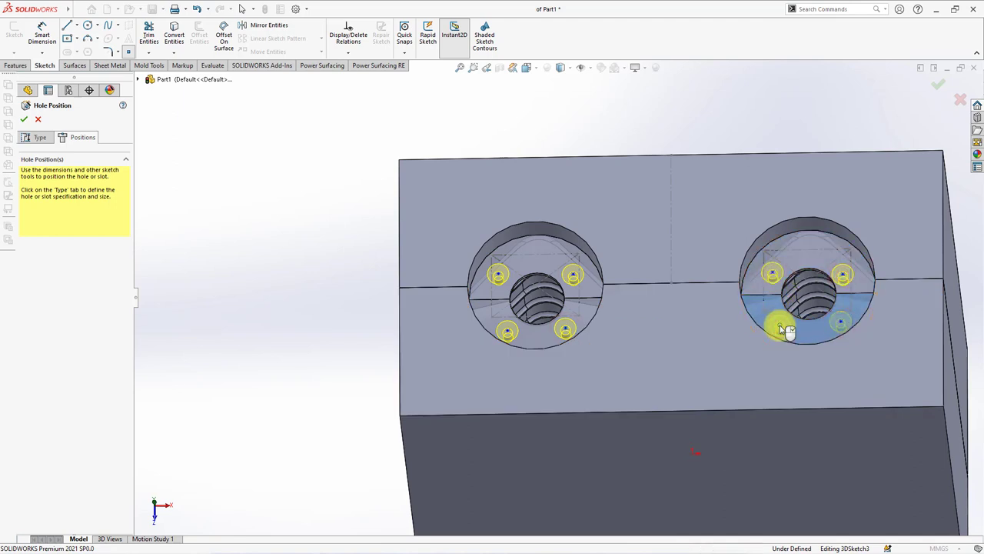
Align the first four hole points along Y with their matching bolt points
right_click(239, 231)
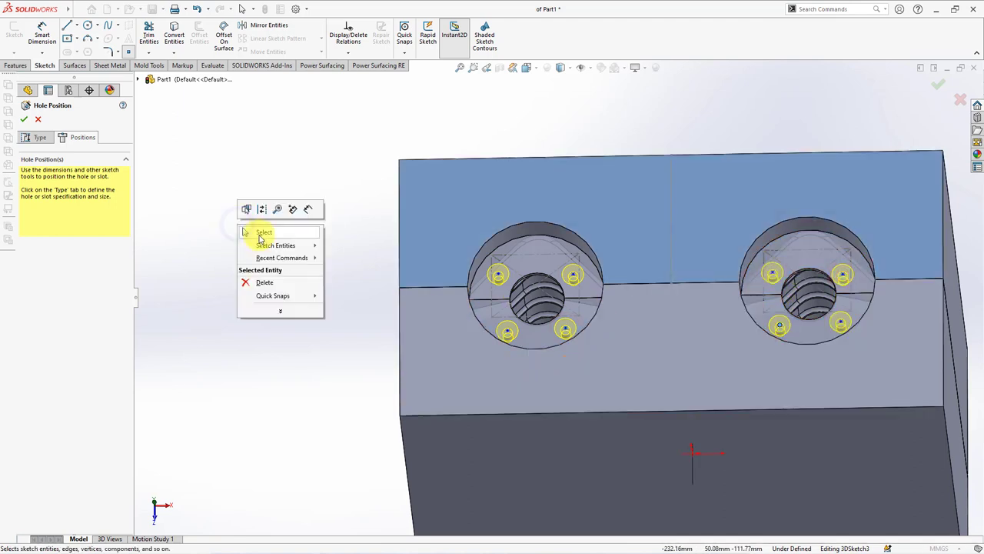
click(256, 234)
scroll(811, 280, down, 5)
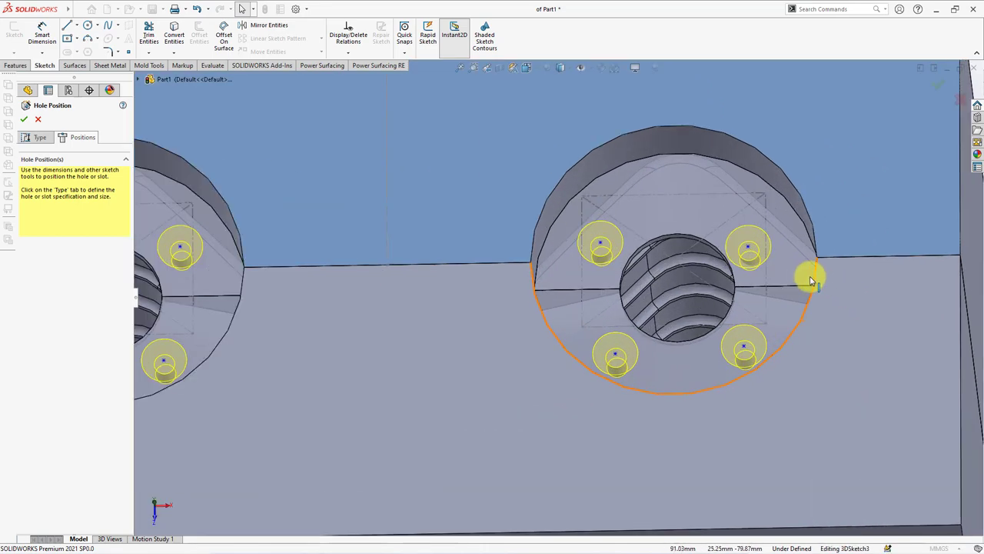
click(748, 247)
ctrl+click(766, 198)
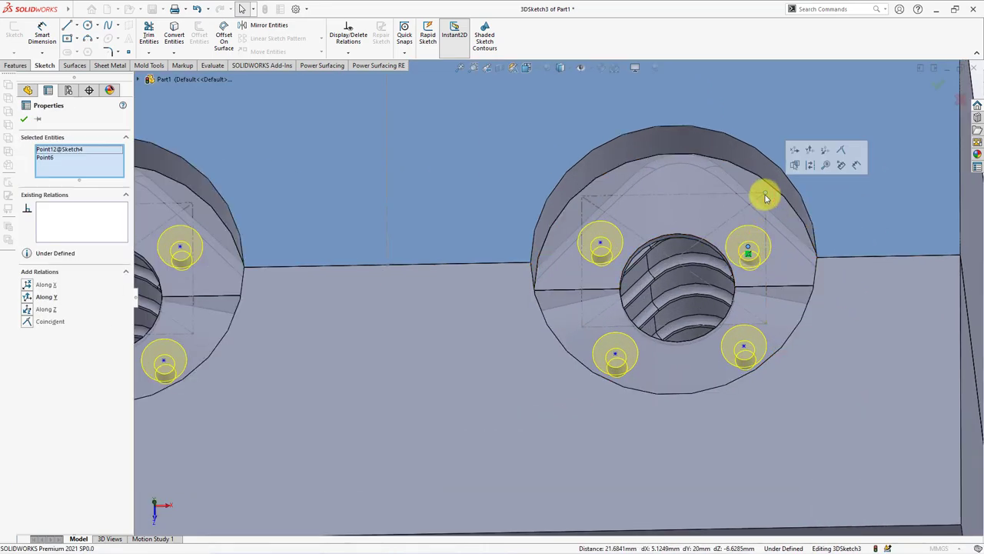
click(28, 297)
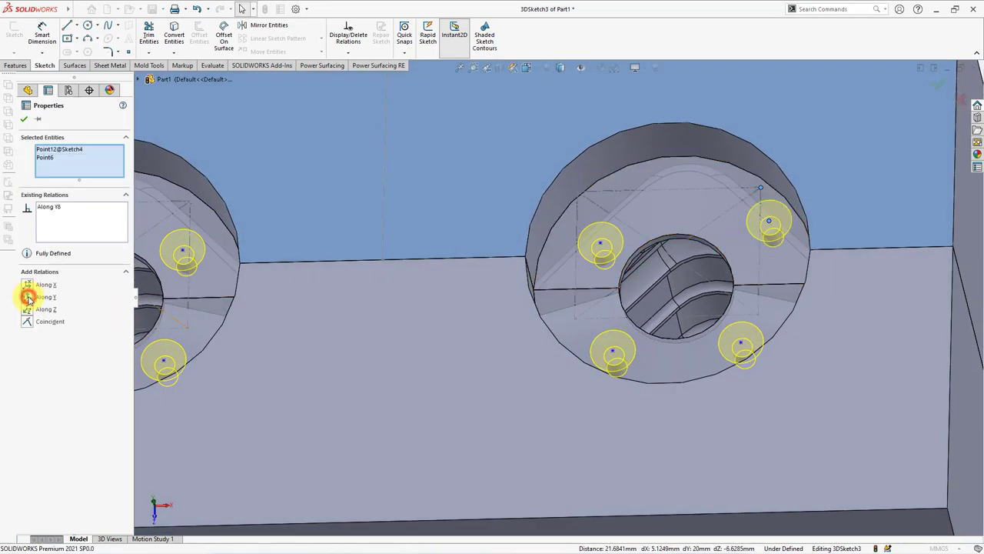
click(740, 348)
ctrl+click(758, 315)
click(803, 267)
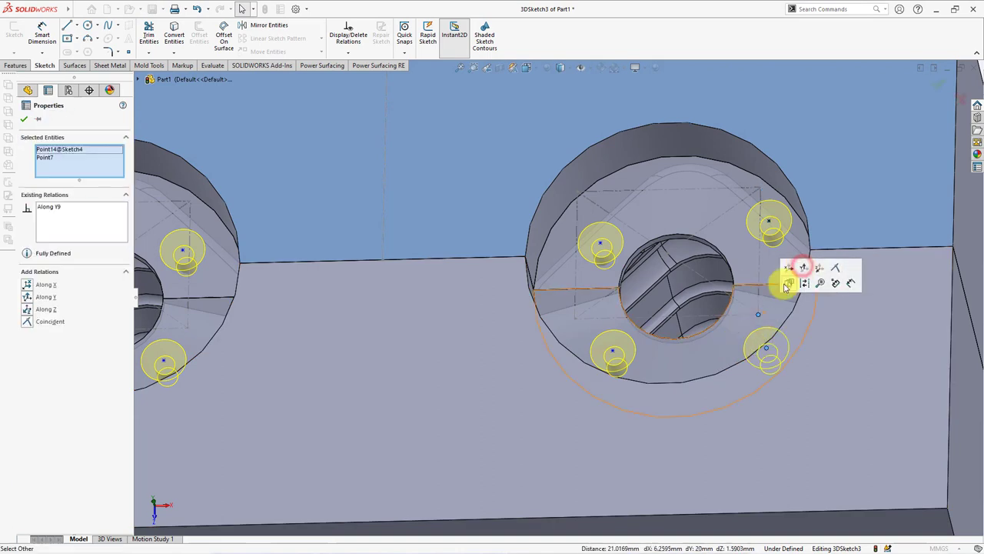
click(613, 352)
ctrl+click(575, 318)
click(618, 273)
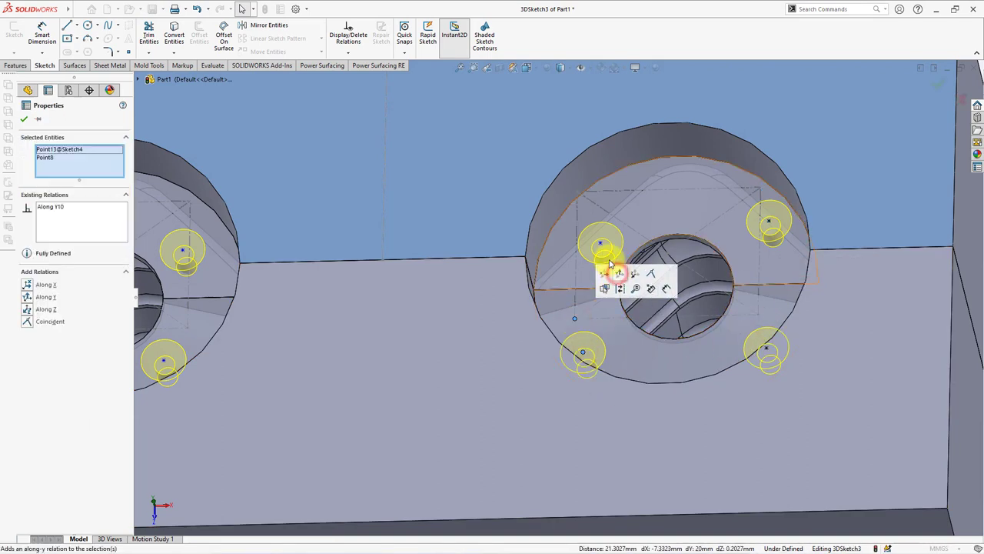
click(599, 244)
ctrl+click(577, 190)
click(617, 148)
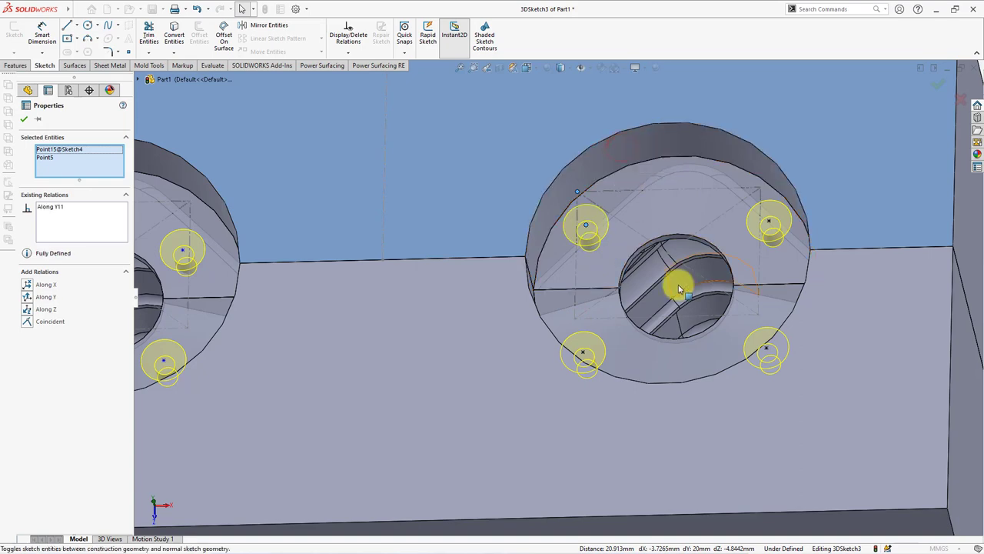
Tilt the view and align a left-counterbore hole point along Y with its bolt point
scroll(538, 285, up, 3)
mouse_move(538, 285)
middle_down()
mouse_move(534, 254)
mouse_move(538, 276)
mouse_move(343, 298)
middle_up()
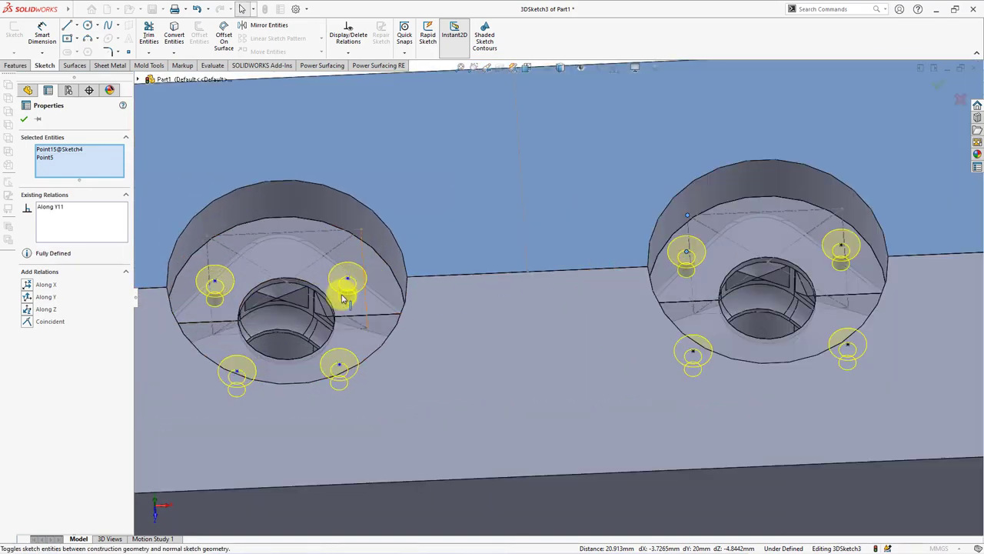
ctrl+click(361, 228)
ctrl+click(361, 228)
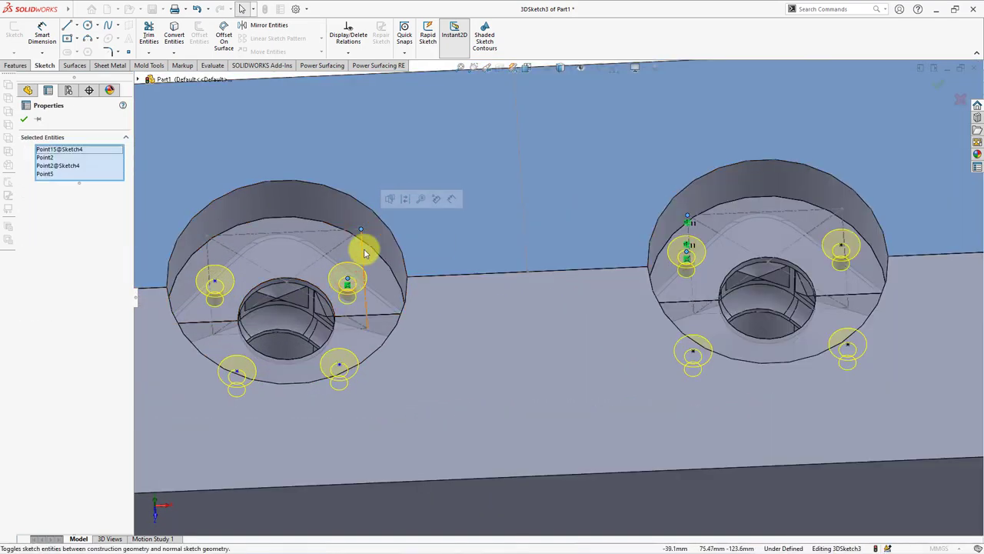
right_click(99, 170)
click(131, 176)
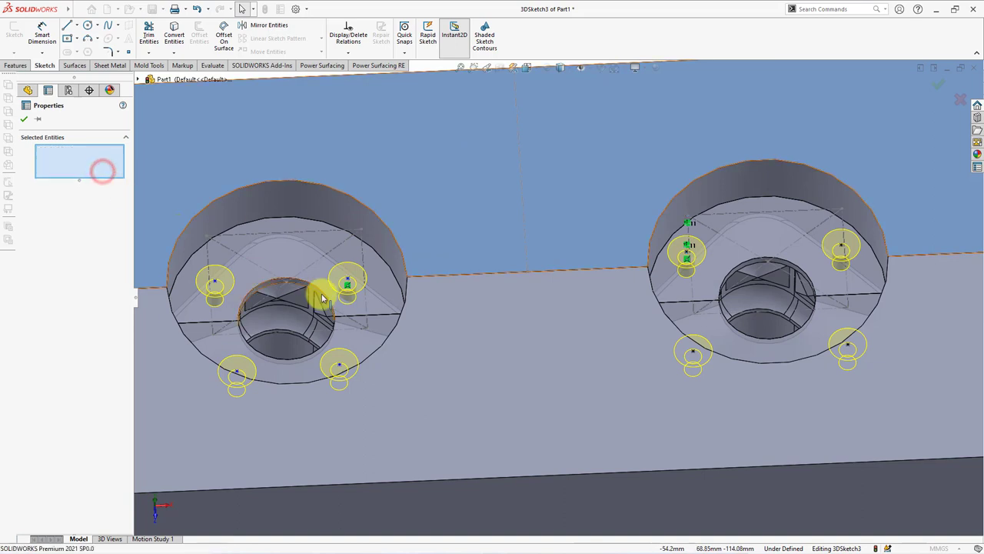
click(346, 280)
click(347, 281)
ctrl+click(360, 228)
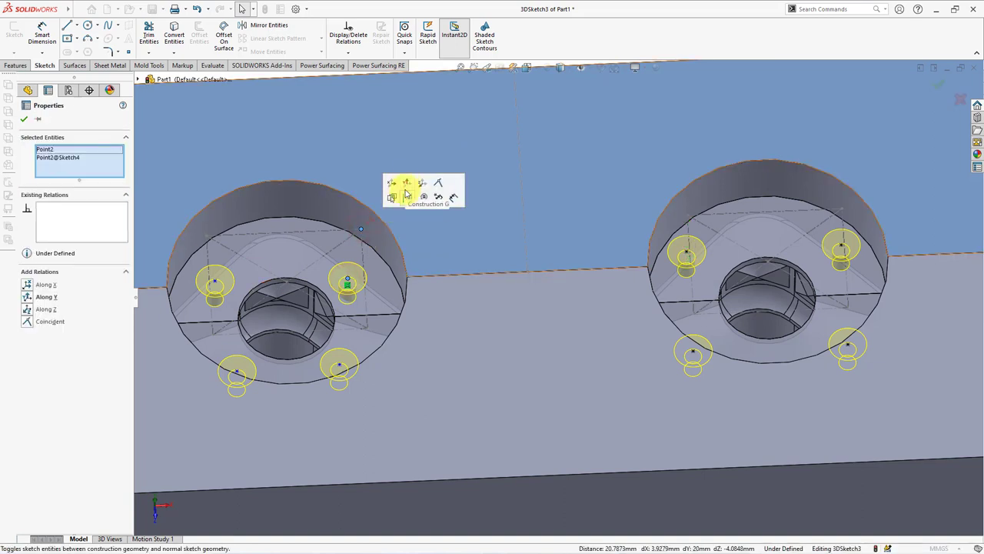
Align the remaining left hole points along Y with their bolt points, fully defining the sketch
click(341, 367)
ctrl+click(367, 327)
click(418, 285)
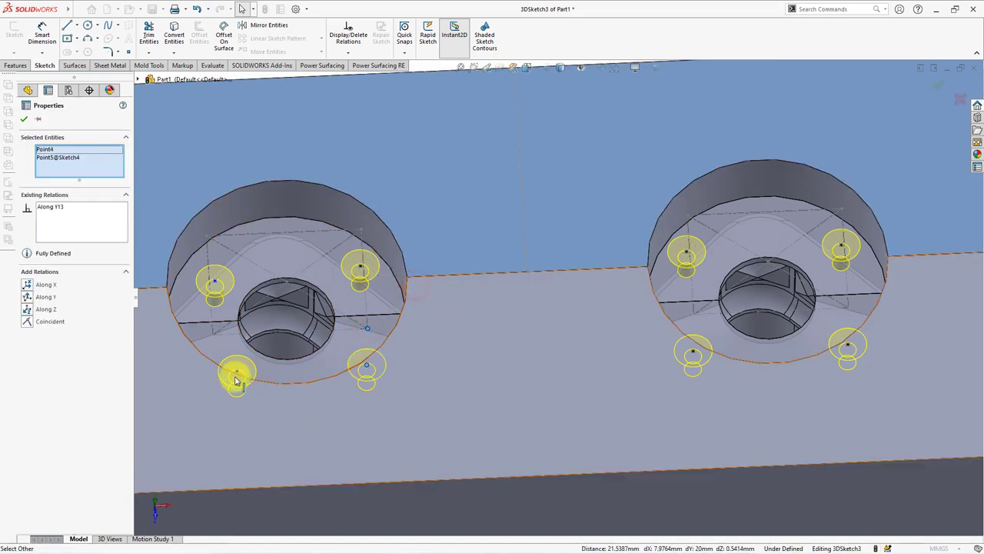
click(230, 371)
ctrl+click(212, 333)
click(259, 287)
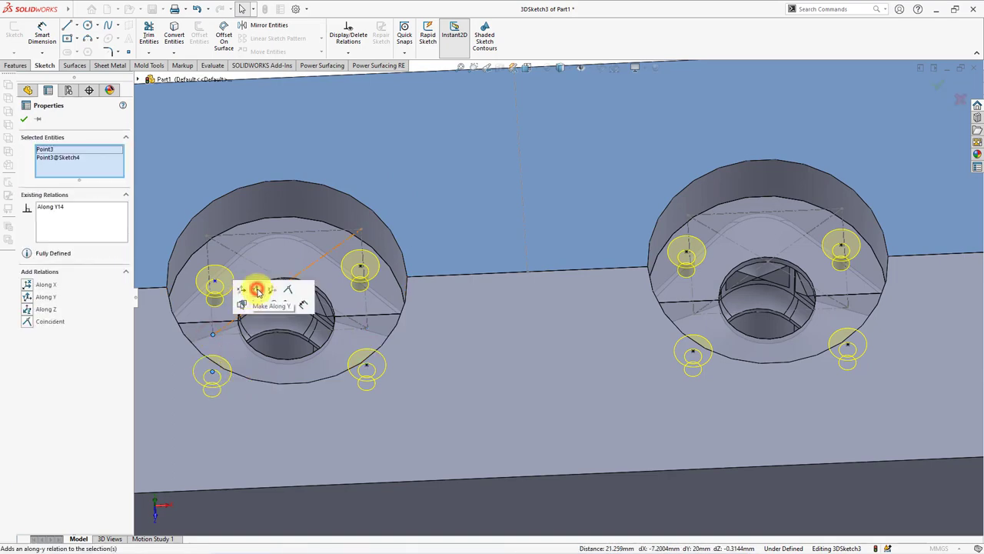
click(204, 230)
ctrl+click(215, 281)
click(257, 193)
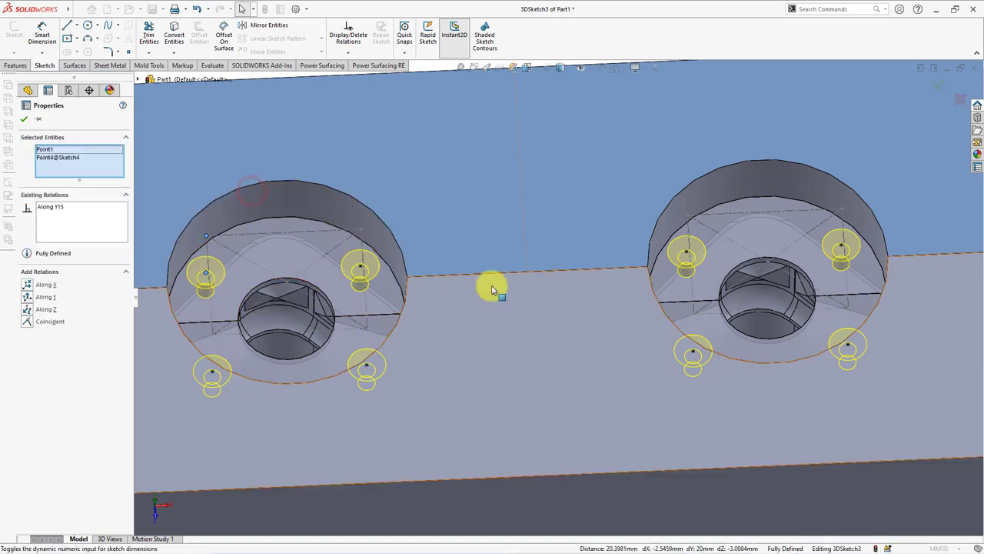
Confirm the hole positions and review the tapped hole type settings
scroll(492, 285, up, 5)
middle_drag(286, 305, 266, 305)
click(25, 119)
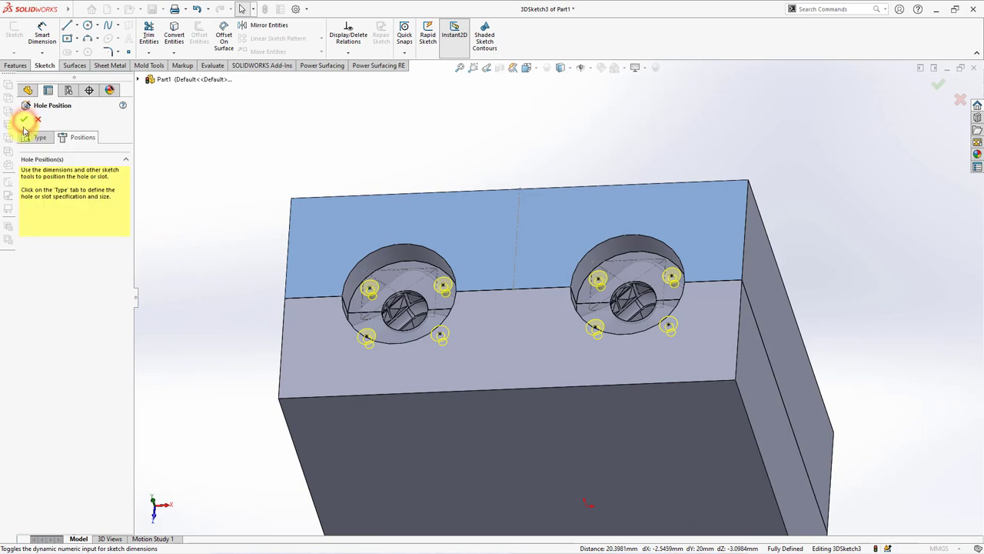
click(35, 137)
drag(126, 313, 129, 410)
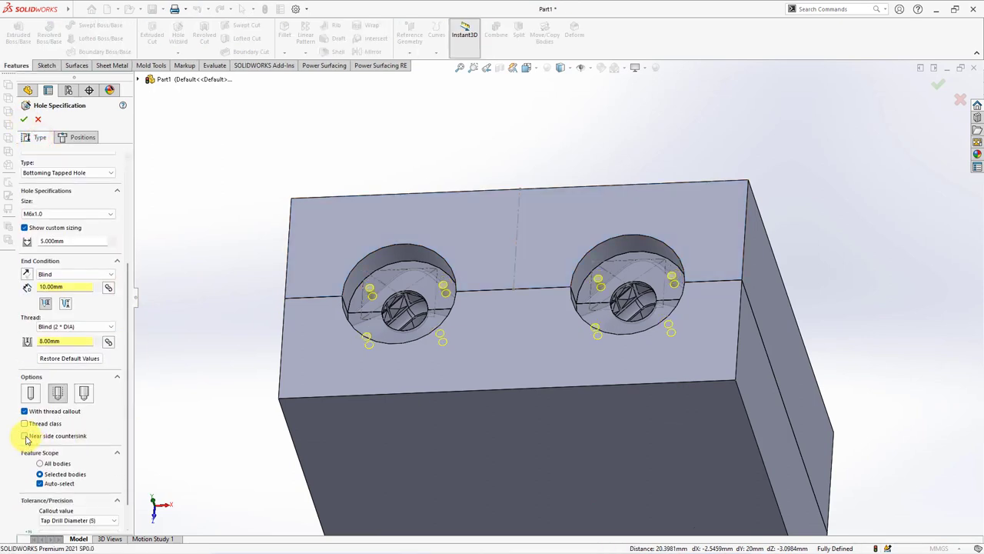
Finish the tapped hole feature, hide the counterbore sketch and show the counterbore bodies
click(24, 120)
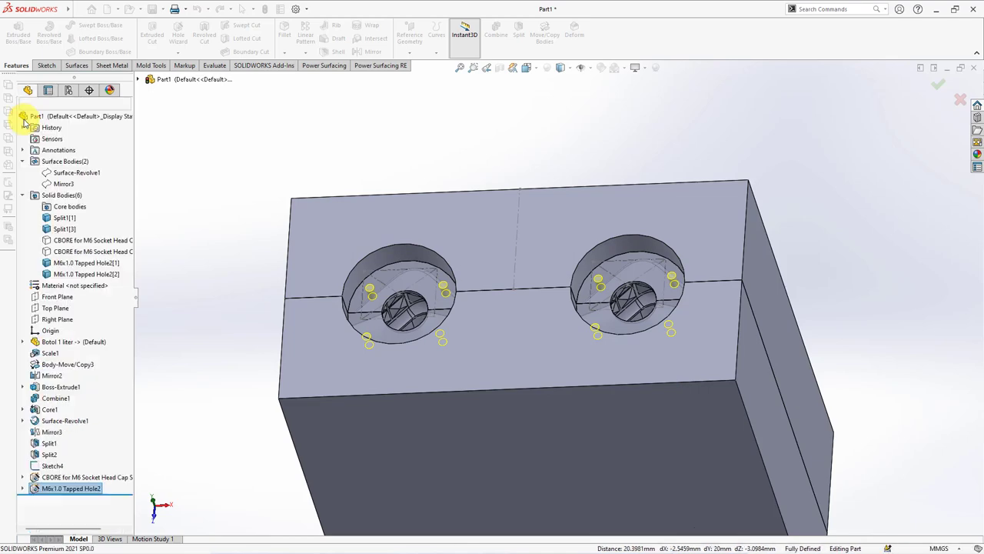
mouse_move(230, 274)
middle_down()
mouse_move(406, 318)
mouse_move(420, 350)
mouse_move(413, 307)
mouse_move(466, 226)
middle_up()
click(463, 215)
click(510, 197)
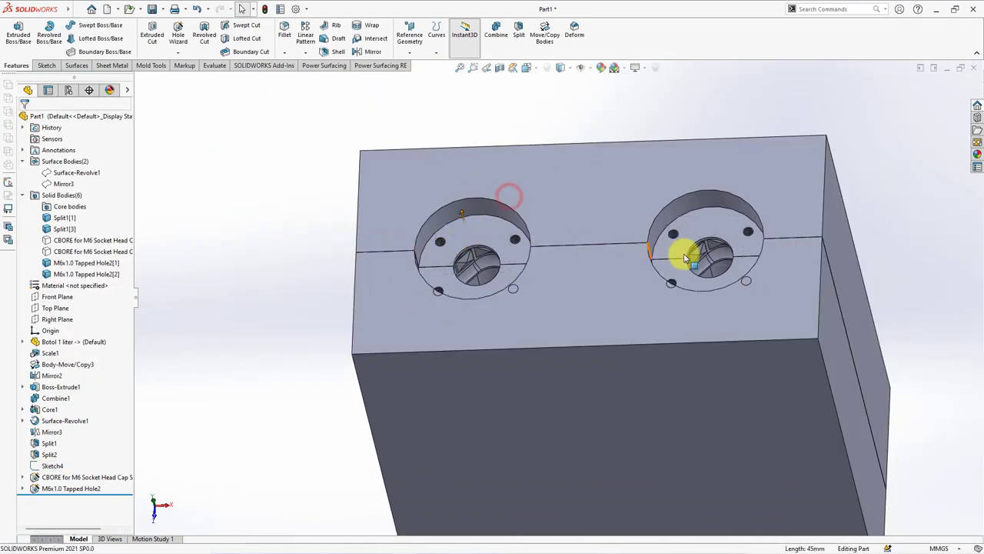
click(104, 239)
ctrl+click(104, 252)
click(108, 232)
click(261, 256)
mouse_move(310, 272)
middle_down()
mouse_move(373, 345)
mouse_move(365, 213)
mouse_move(357, 231)
middle_up()
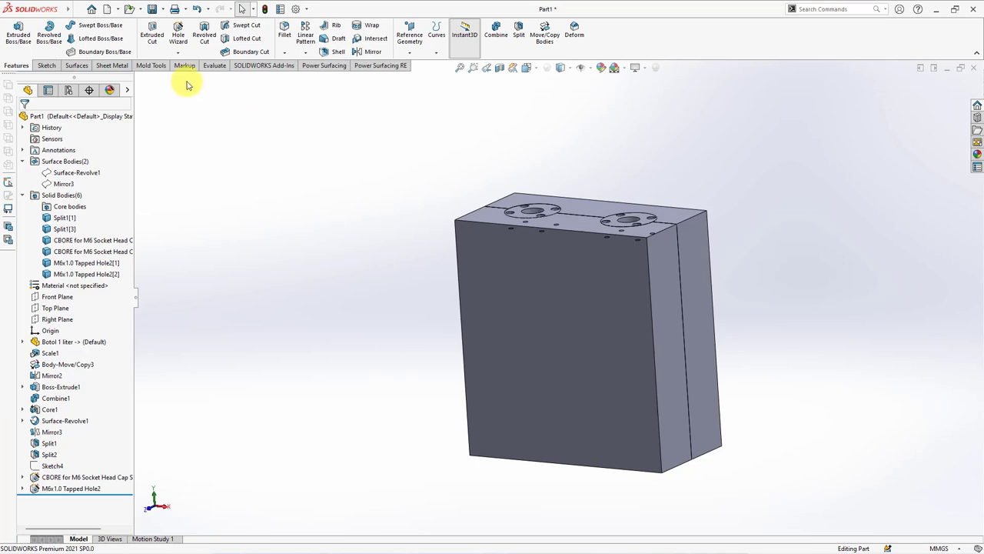
Start a C-Bored Drilled hole cutting Through All into the mold half body
click(177, 40)
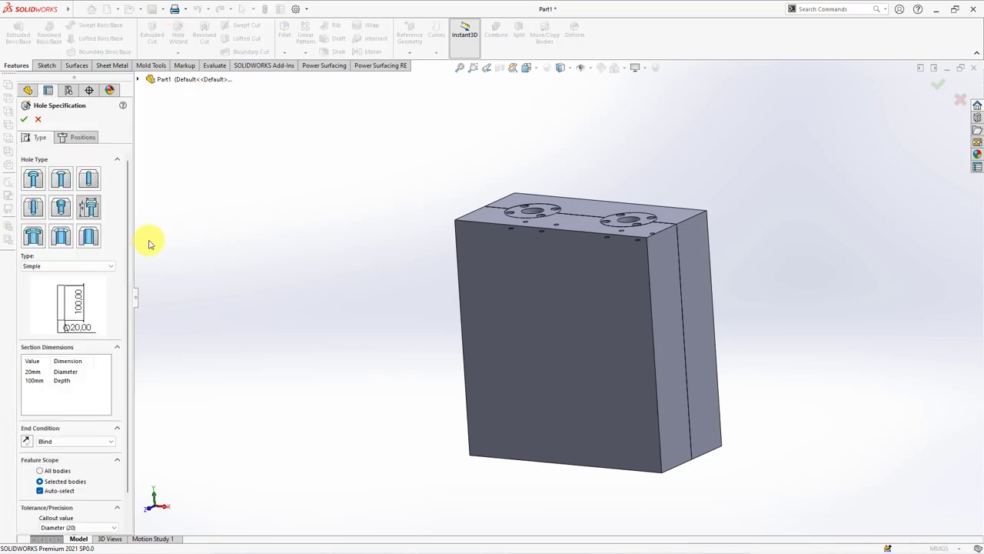
click(87, 266)
click(77, 276)
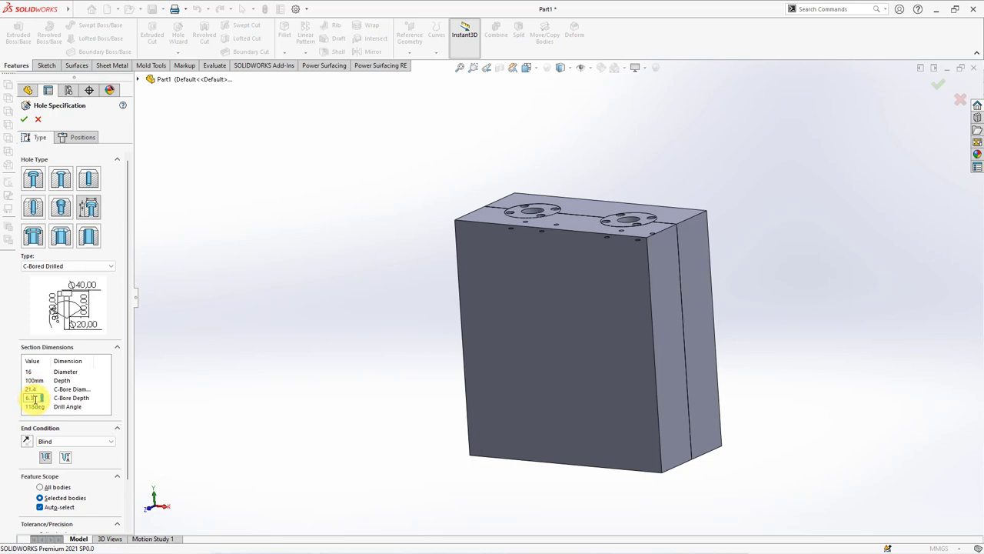
click(72, 445)
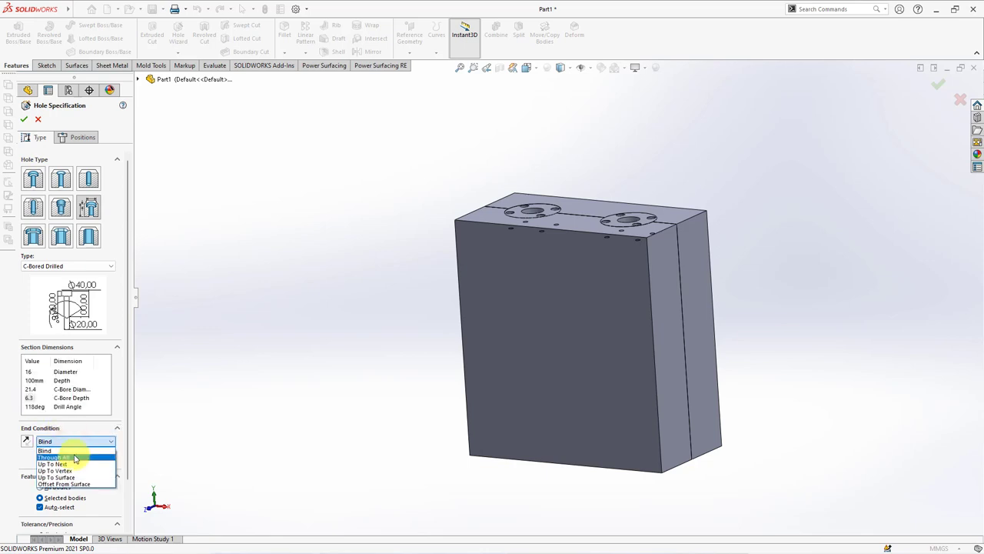
click(65, 459)
scroll(123, 419, down, 1)
click(50, 458)
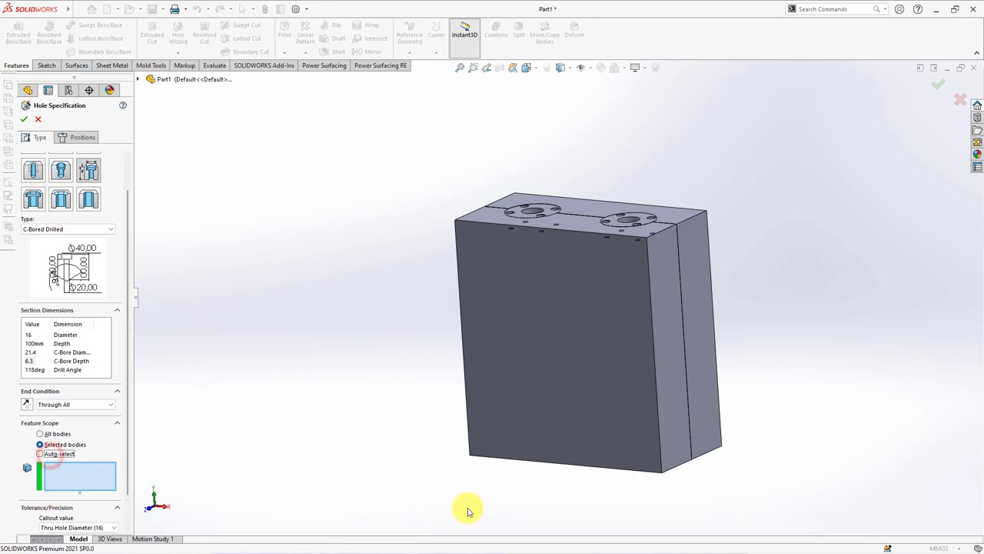
click(708, 394)
middle_drag(692, 378, 492, 400)
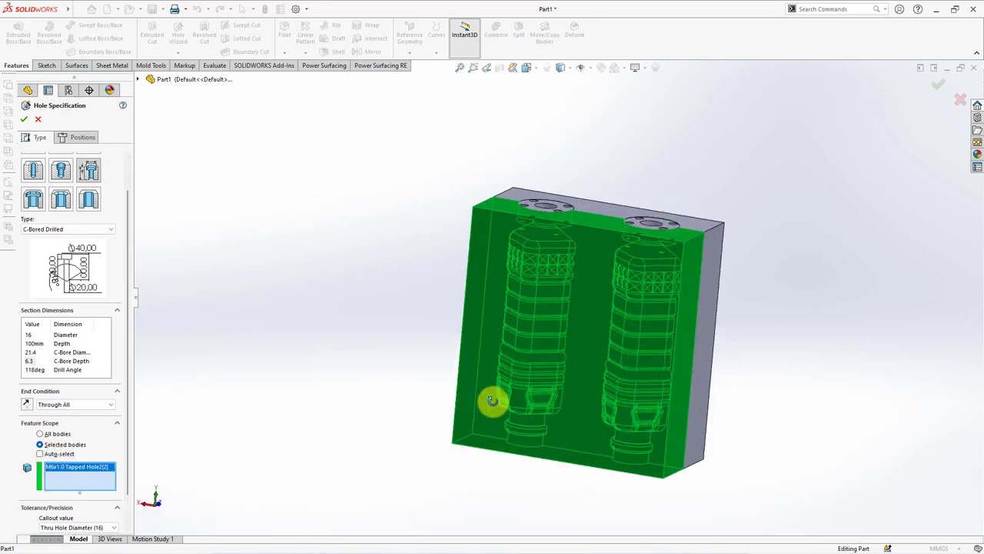
Place four hole points near the corners of the block's front face
click(78, 137)
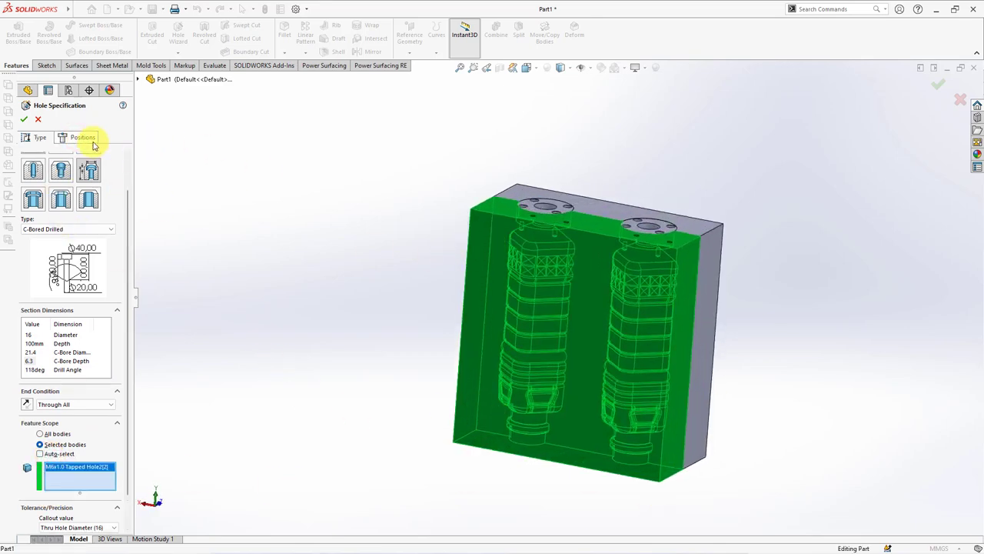
click(84, 140)
click(79, 229)
click(490, 240)
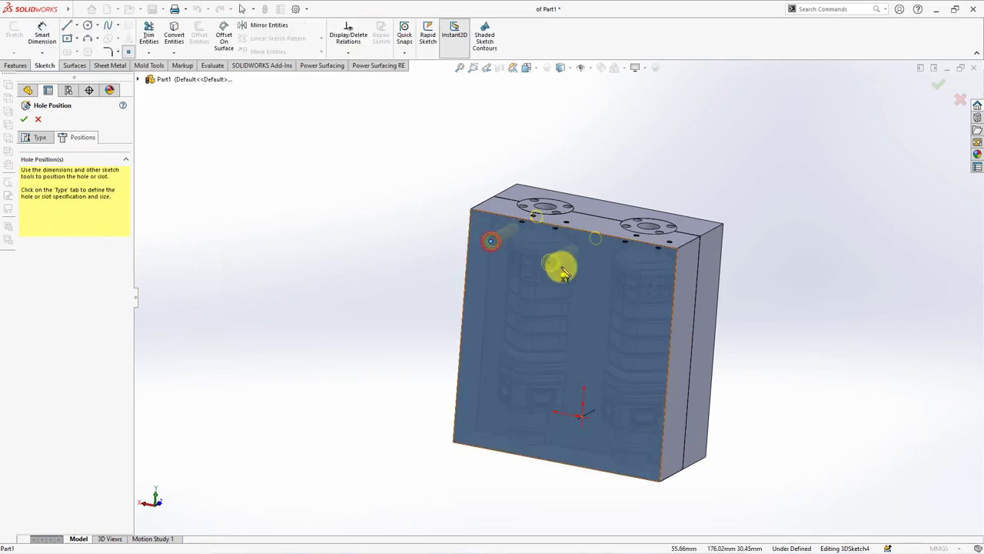
click(657, 270)
click(476, 413)
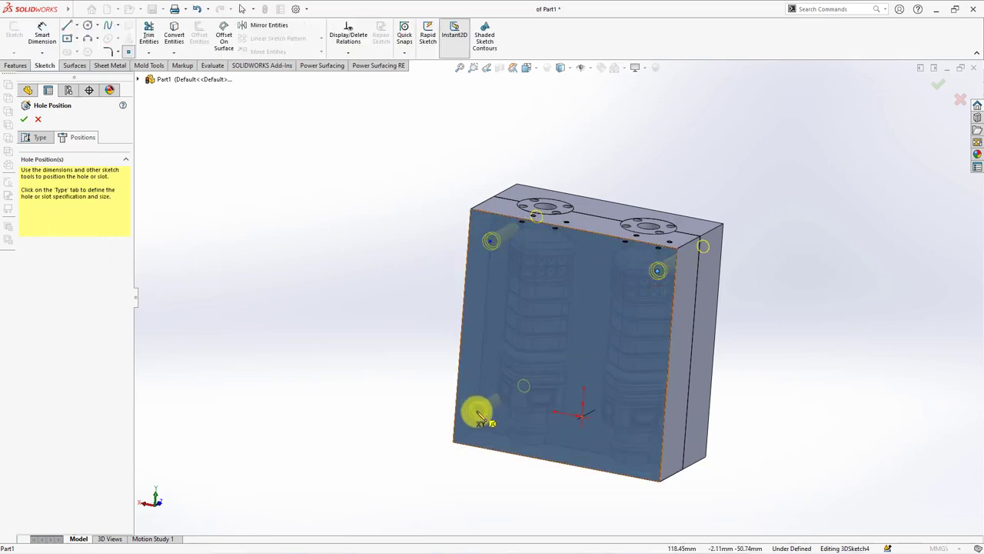
click(632, 454)
Tie the four hole points together with Along X and Along Y relations
click(347, 59)
click(361, 77)
click(657, 270)
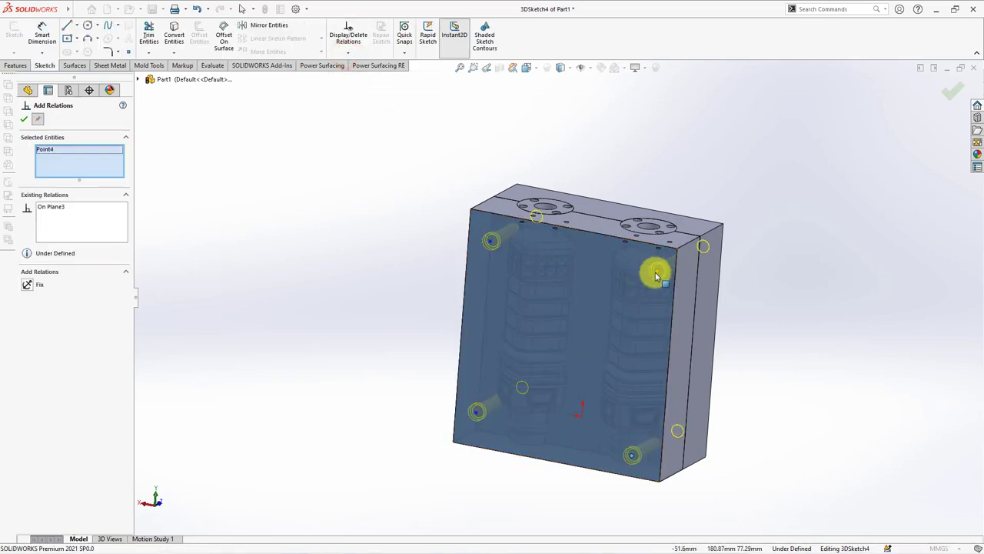
click(477, 412)
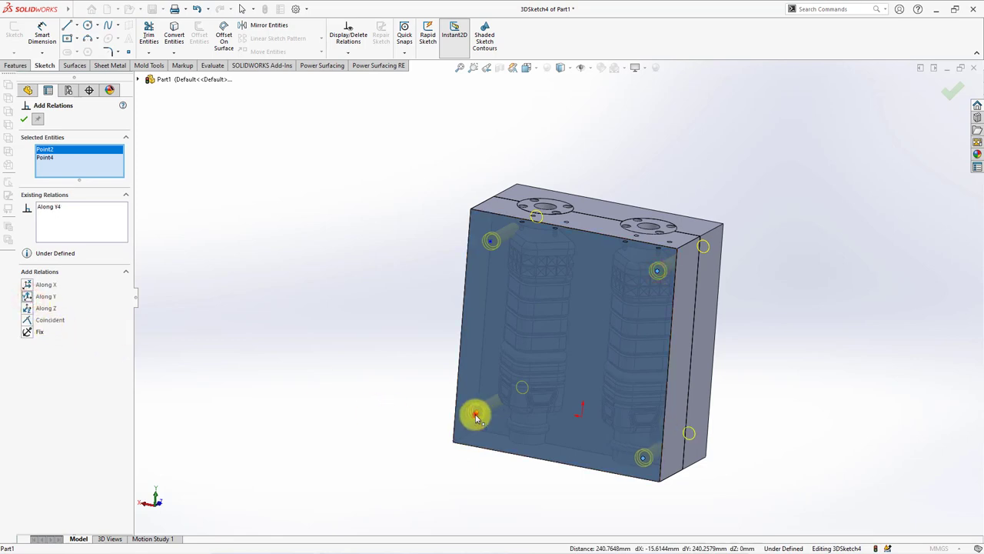
click(642, 457)
click(27, 297)
click(491, 241)
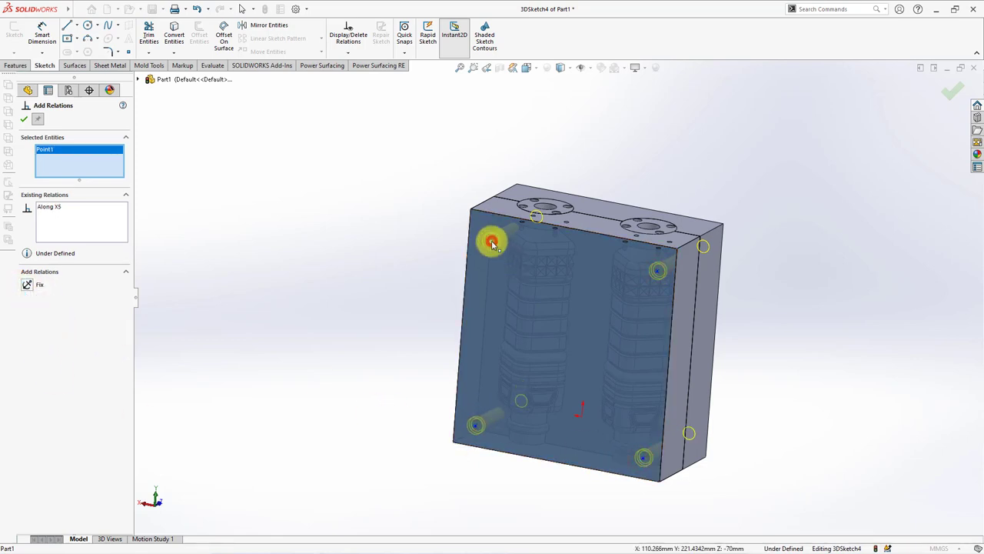
click(476, 424)
click(241, 319)
click(657, 270)
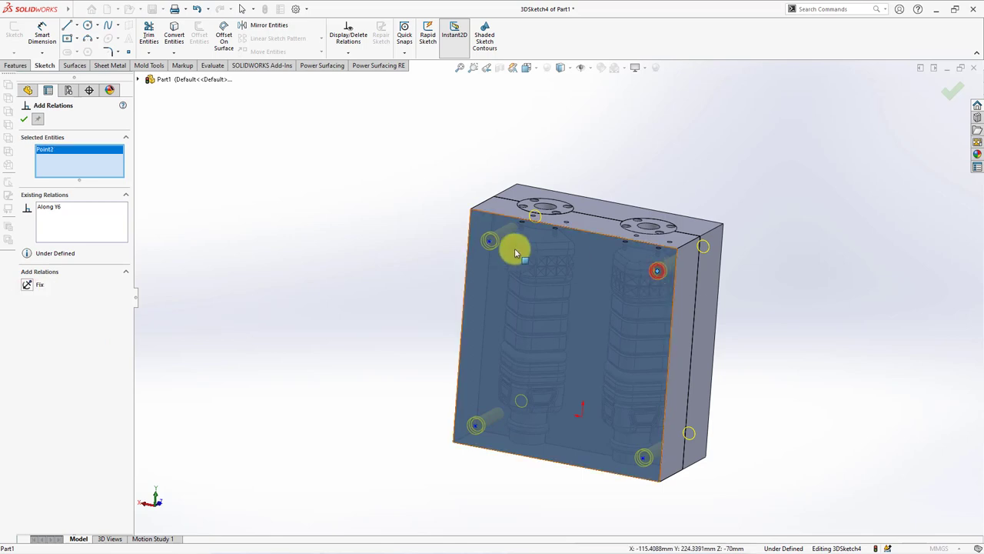
click(490, 241)
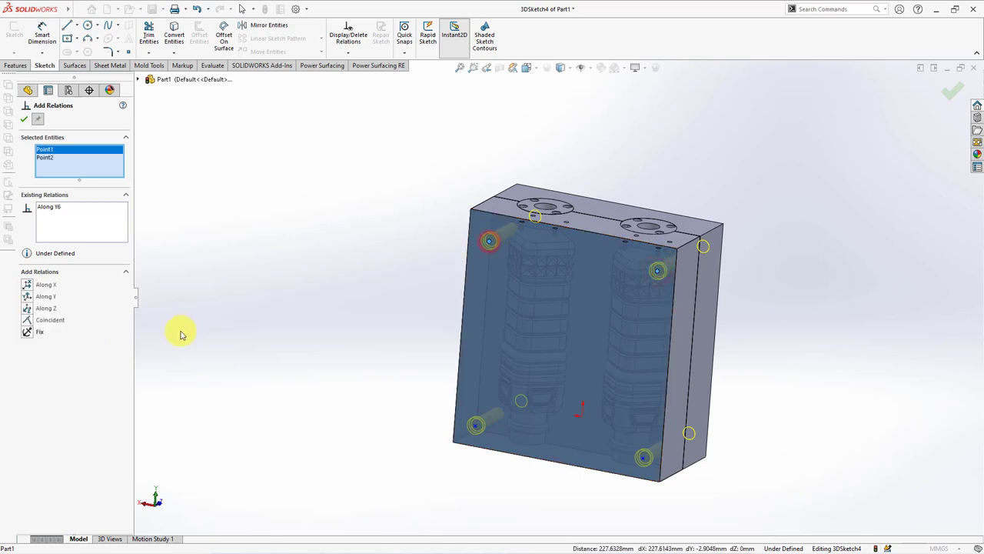
click(24, 119)
click(209, 159)
click(488, 239)
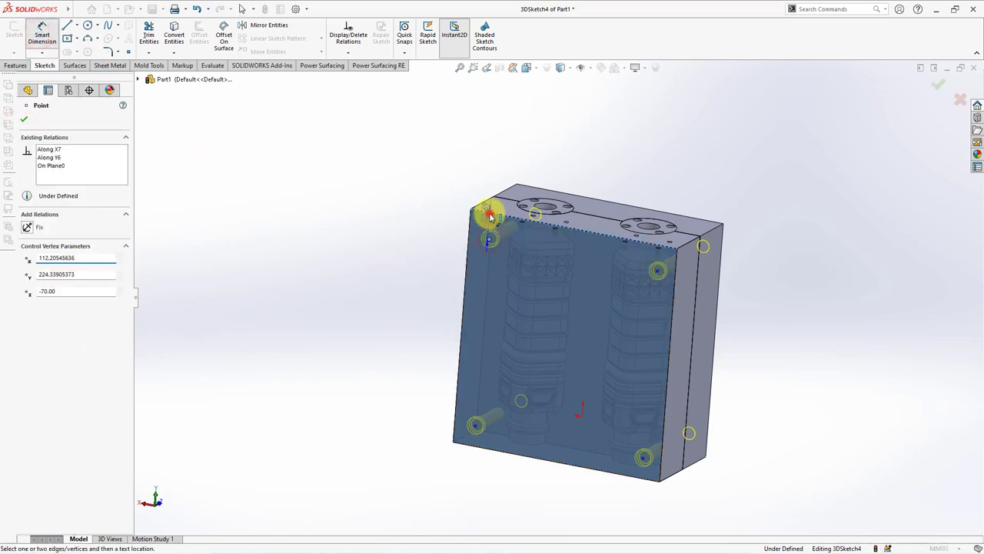
Dimension the upper hole point 26 mm from the top edge and the lower-left point 18 mm from the bottom
click(490, 216)
click(448, 214)
text(26)
key(Return)
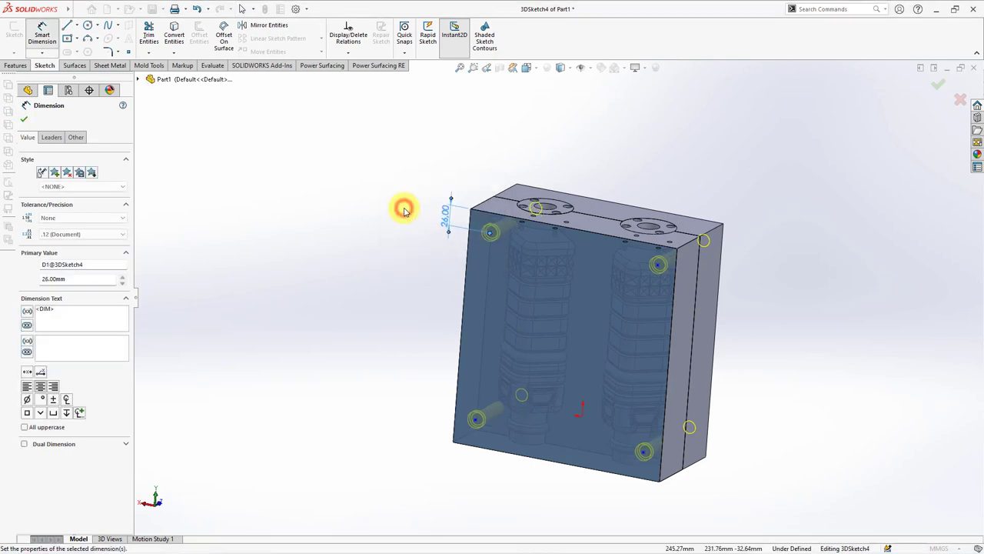
click(475, 418)
click(472, 450)
click(432, 417)
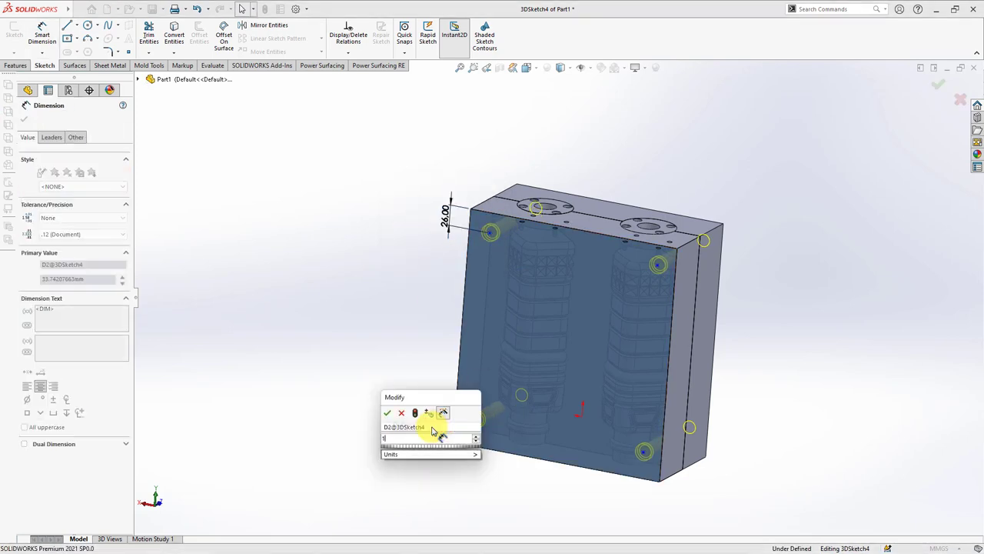
click(387, 413)
Dimension the lower-left point 18 mm from the left edge and the lower-right point 18 mm from the bottom
click(453, 431)
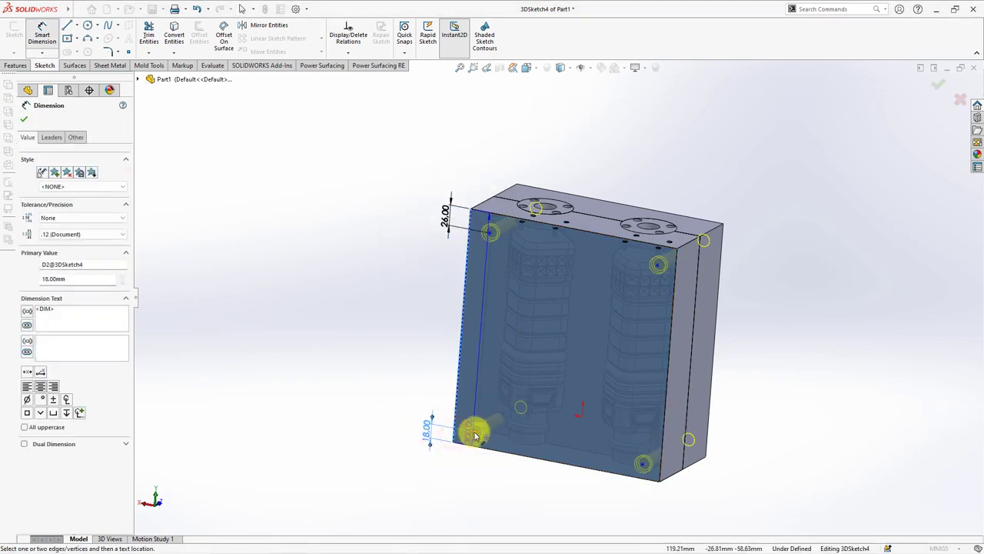
click(474, 431)
click(462, 466)
text(18)
key(Return)
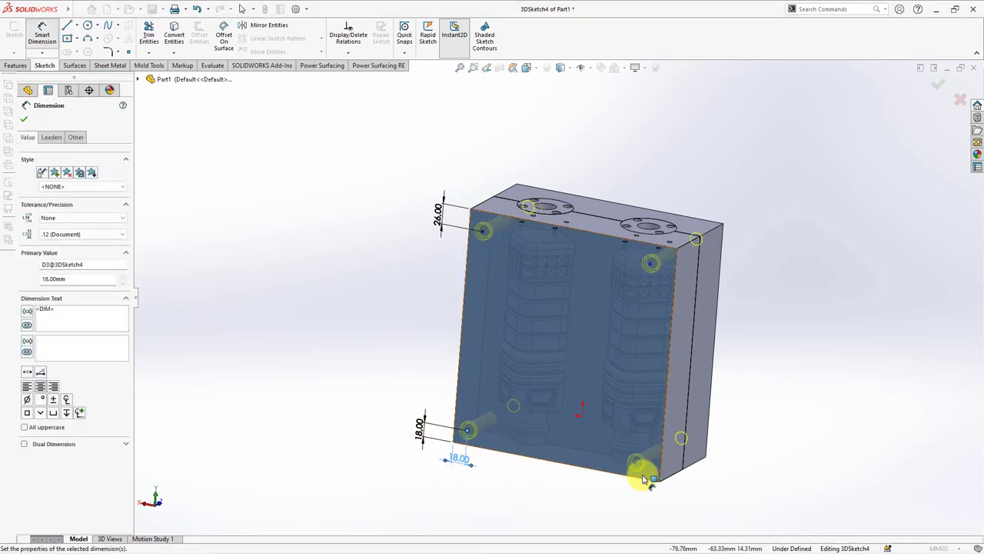
click(636, 461)
click(658, 478)
click(646, 503)
text(18)
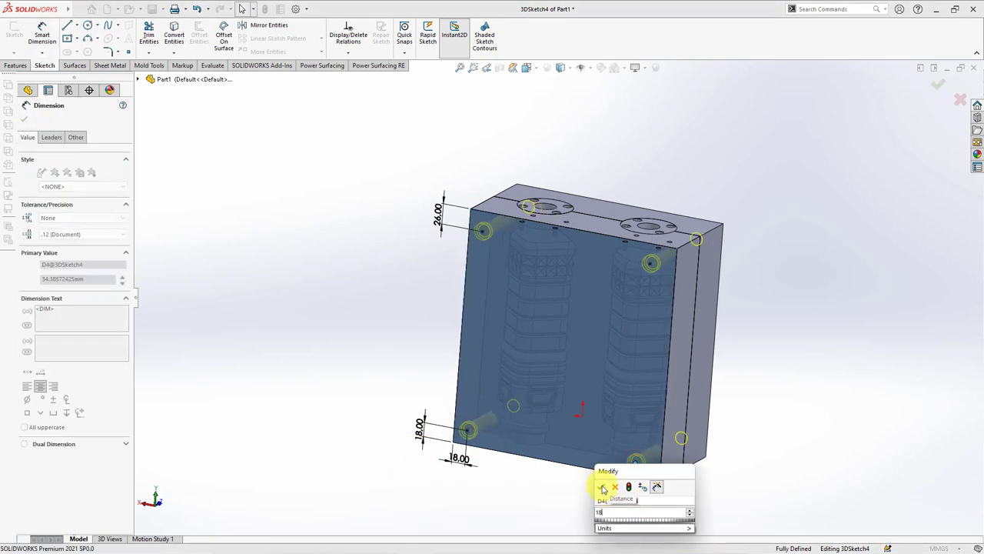
click(602, 487)
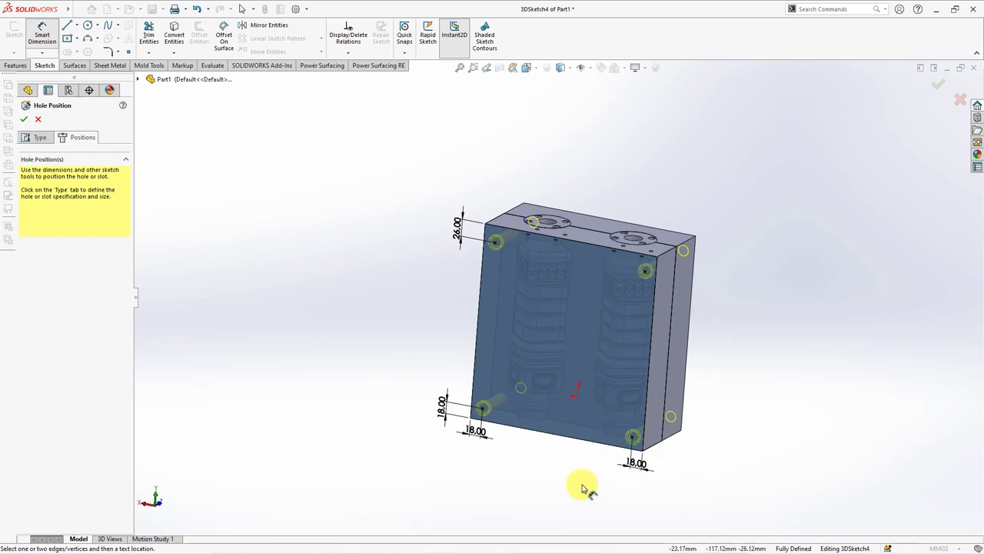
mouse_move(582, 483)
middle_down()
mouse_move(542, 474)
mouse_move(509, 485)
middle_up()
key(d)
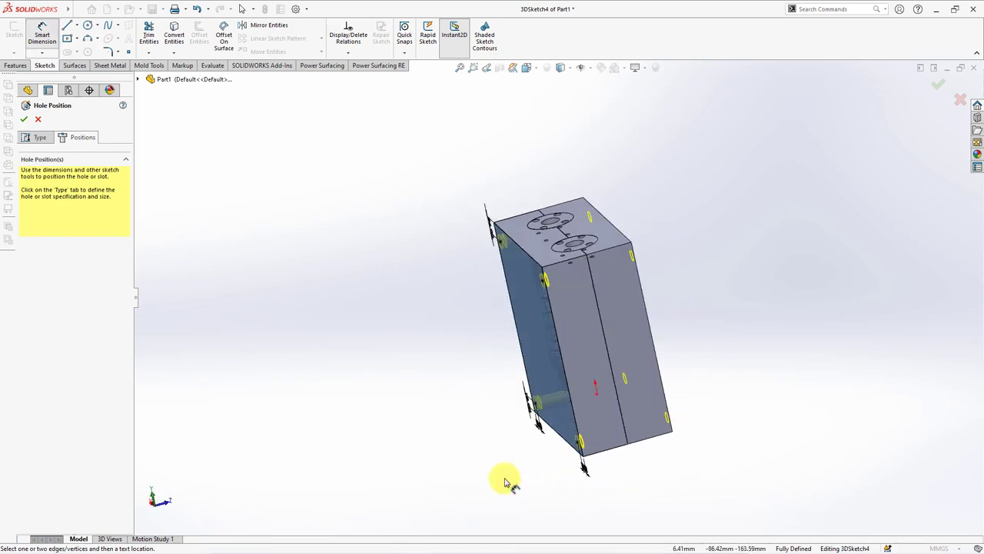
Extend the hole's feature scope to both mold halves and accept Hole1
click(34, 138)
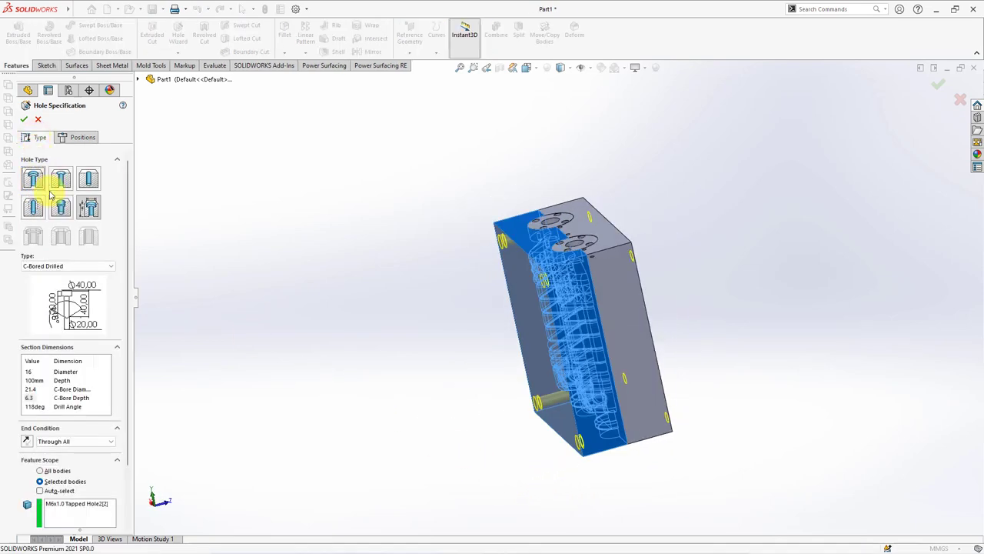
click(634, 353)
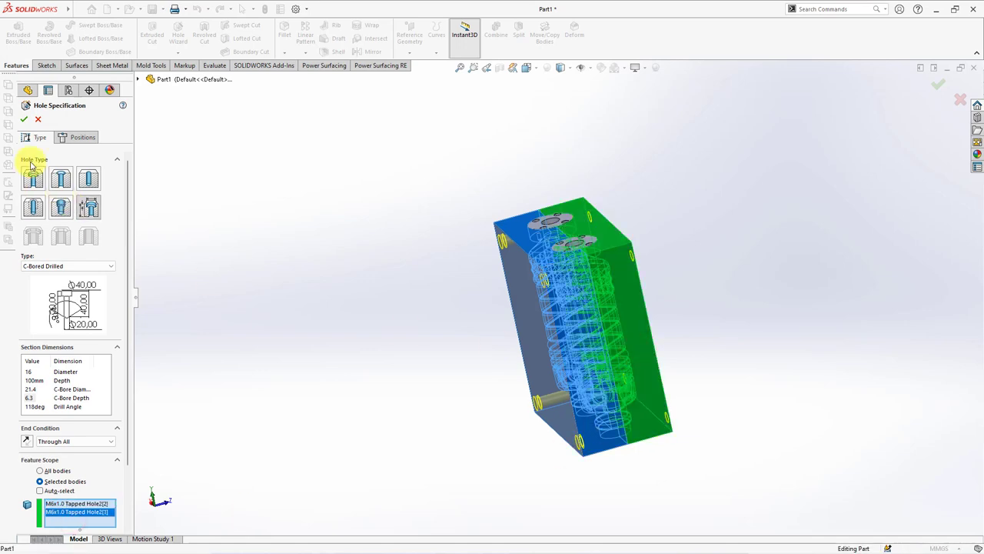
click(21, 117)
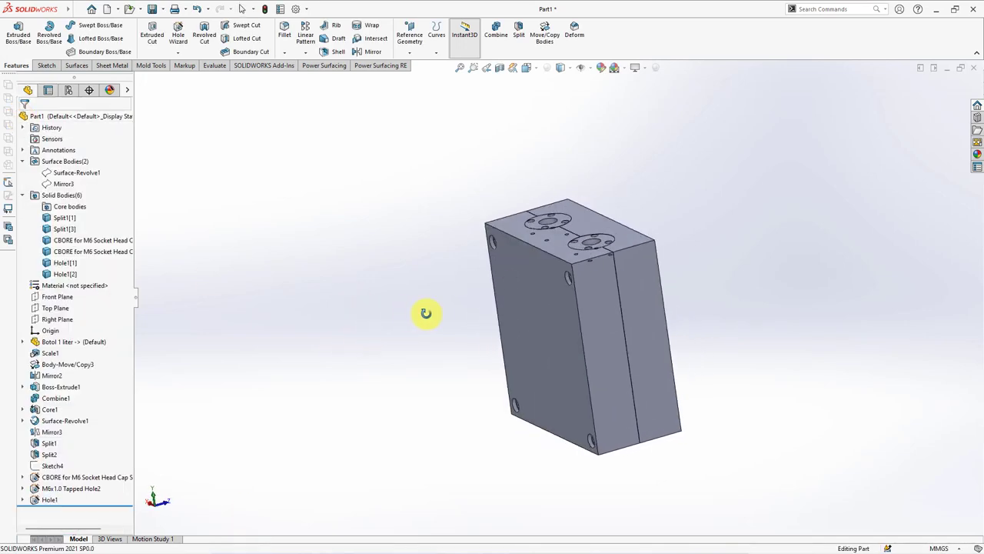
Hide the front mold half
click(557, 333)
click(623, 303)
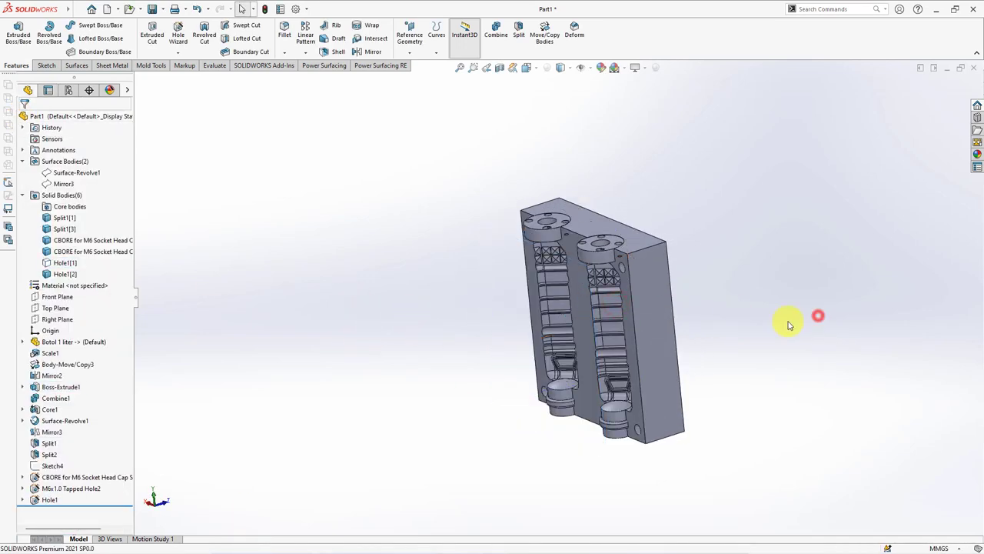
scroll(566, 269, down, 3)
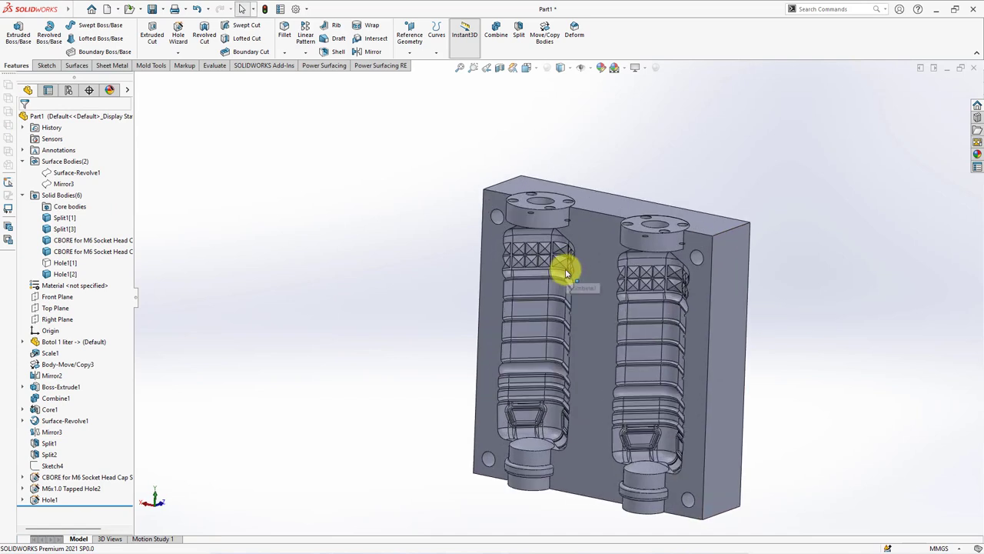
Set up a C-Bored Drilled hole: 20 mm drill, 25 mm counterbore, 52 mm depth, through all, Auto-select off
click(179, 38)
click(86, 266)
click(78, 284)
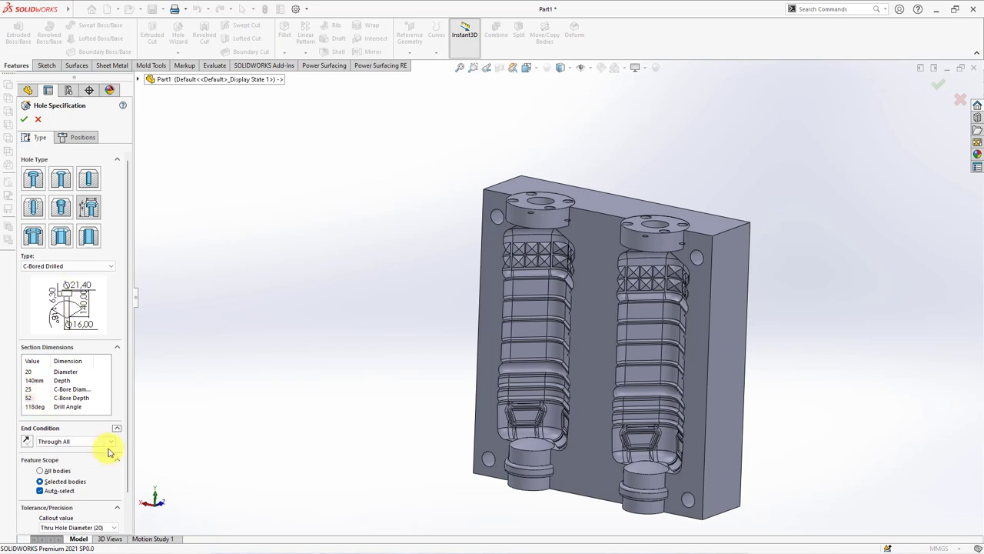
scroll(107, 454, down, 1)
click(40, 454)
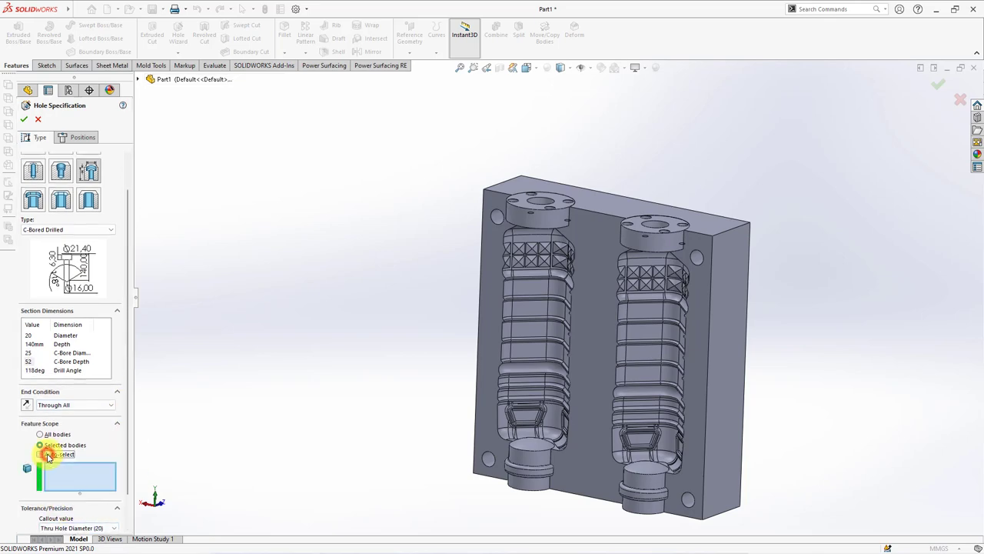
Scope Hole2 to the remaining mold half and place its points on the block faces near the corners
click(598, 442)
click(77, 140)
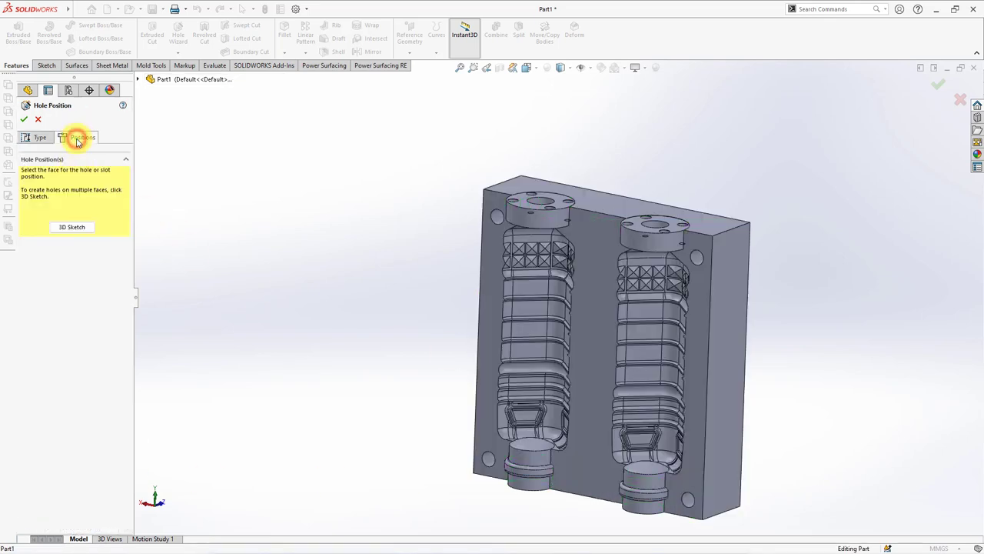
click(74, 233)
scroll(484, 231, down, 3)
click(511, 198)
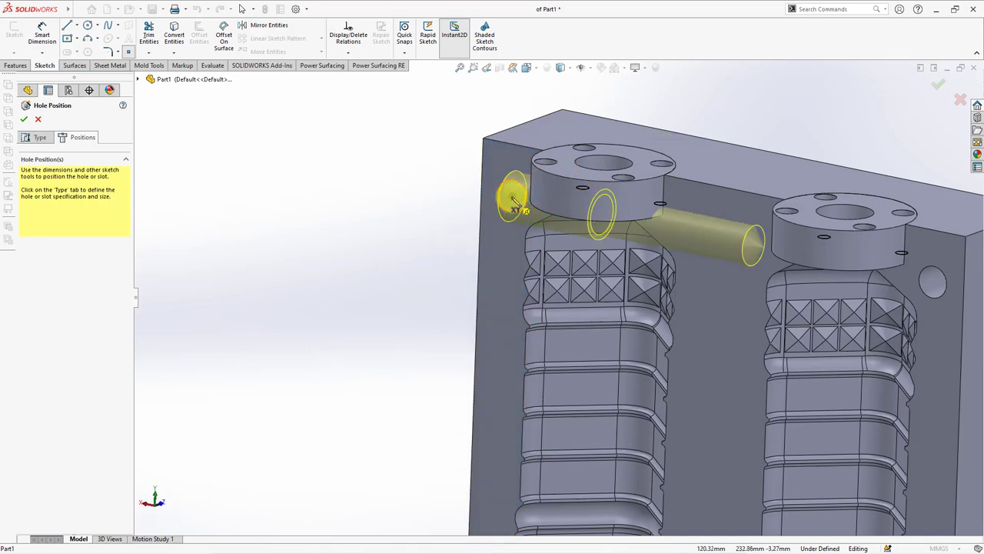
scroll(519, 200, up, 2)
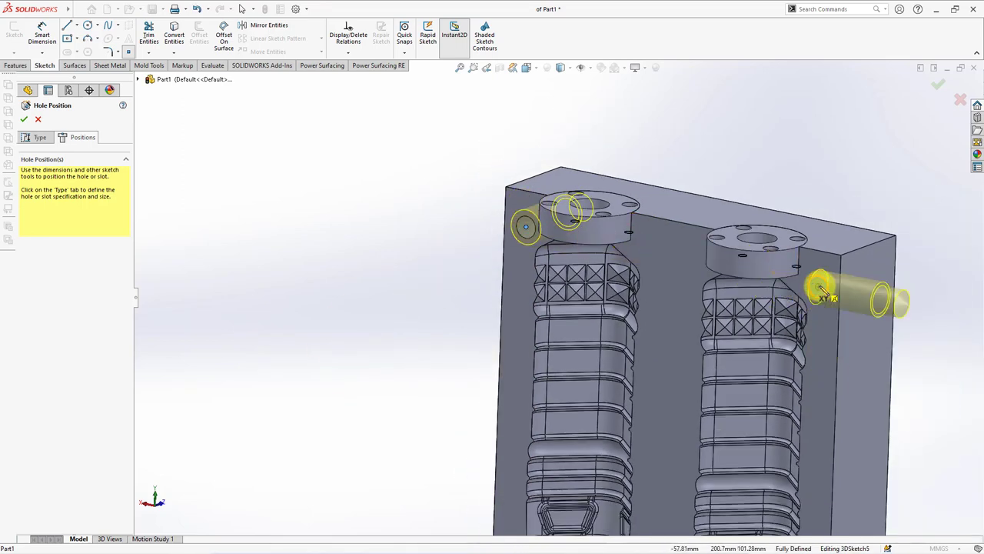
scroll(815, 300, up, 3)
scroll(670, 461, down, 5)
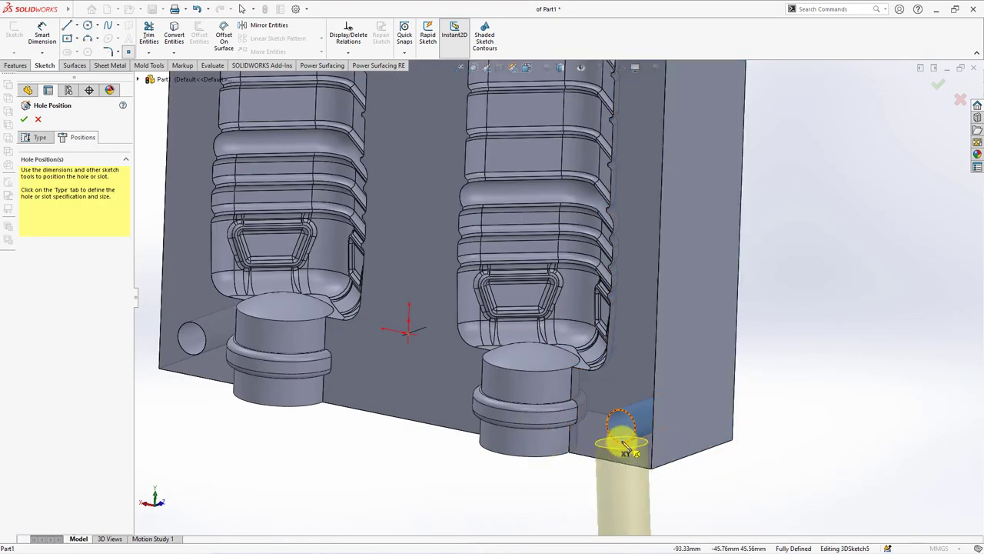
click(623, 431)
scroll(622, 430, up, 2)
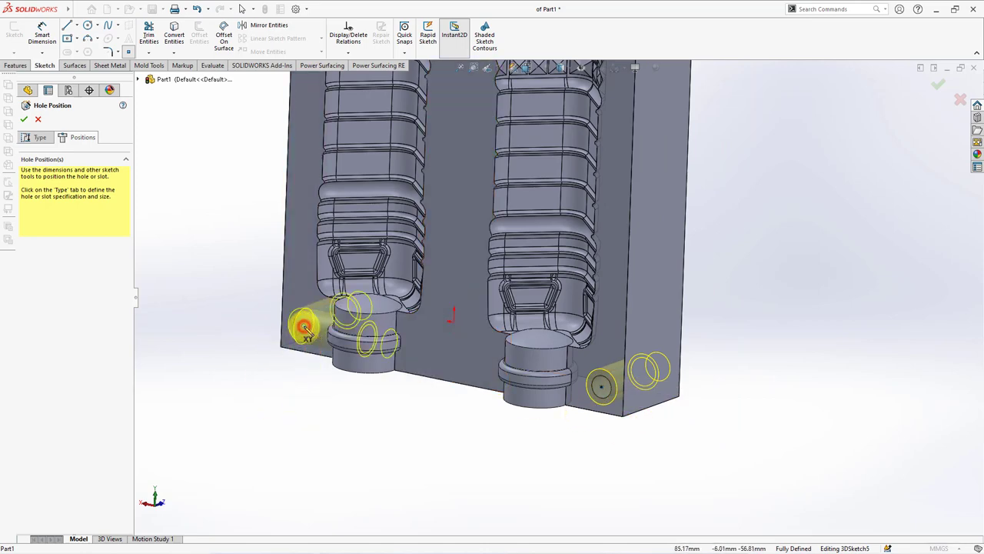
click(24, 119)
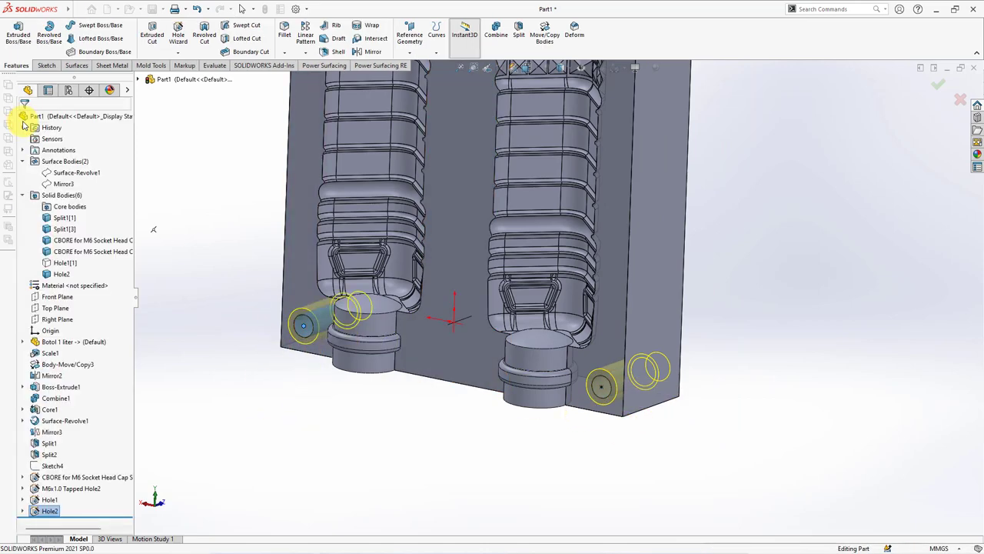
Start a sketch on the Front Plane, viewed from the back in hidden-line display
mouse_move(241, 279)
middle_down()
mouse_move(476, 359)
mouse_move(379, 345)
mouse_move(450, 369)
middle_up()
mouse_move(375, 322)
middle_down()
mouse_move(439, 263)
mouse_move(308, 262)
middle_up()
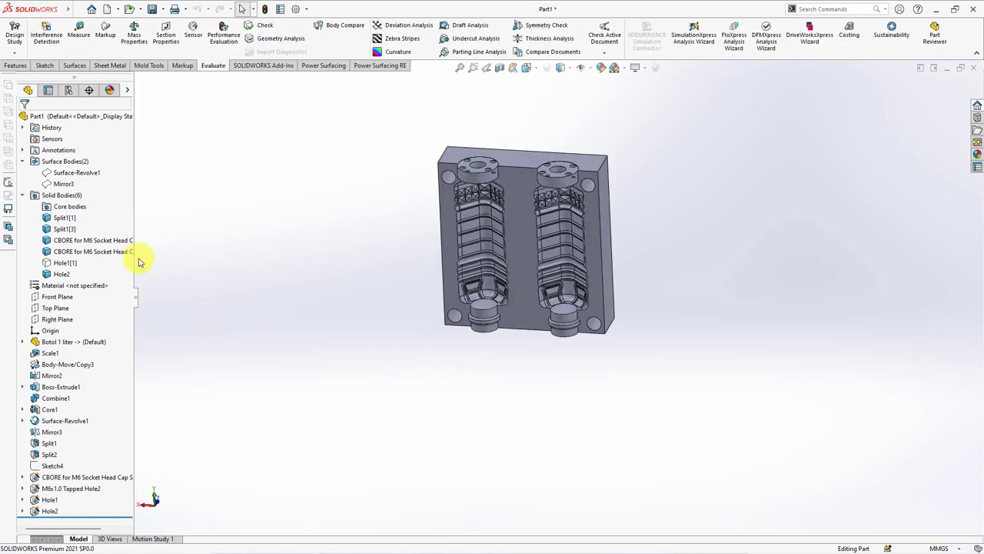
click(48, 298)
click(54, 287)
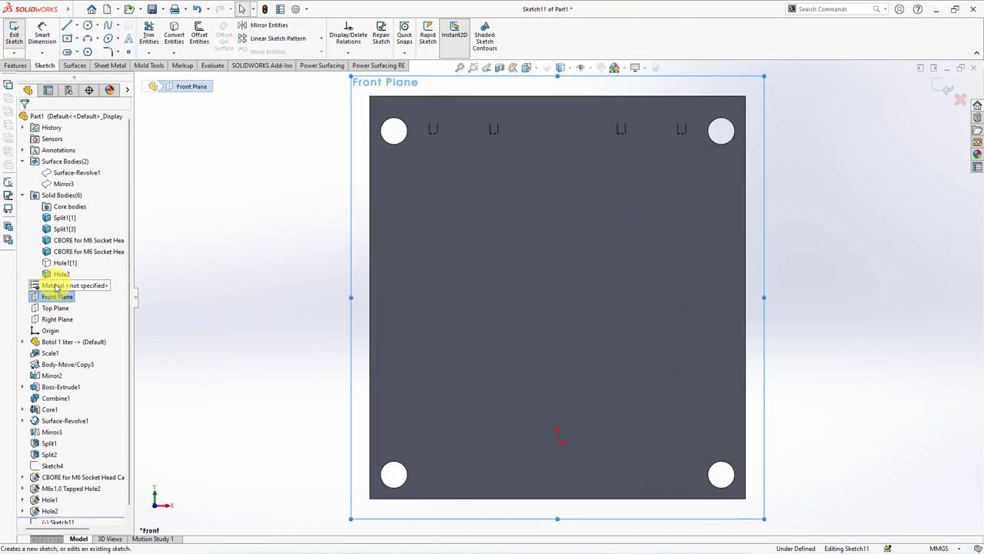
key(ctrl+8)
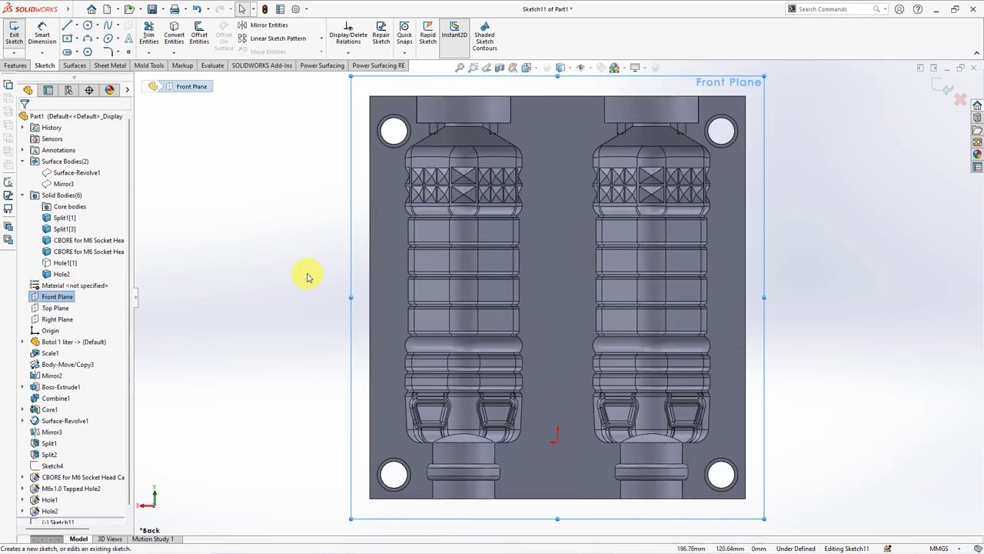
scroll(461, 112, down, 2)
scroll(465, 126, down, 2)
click(560, 68)
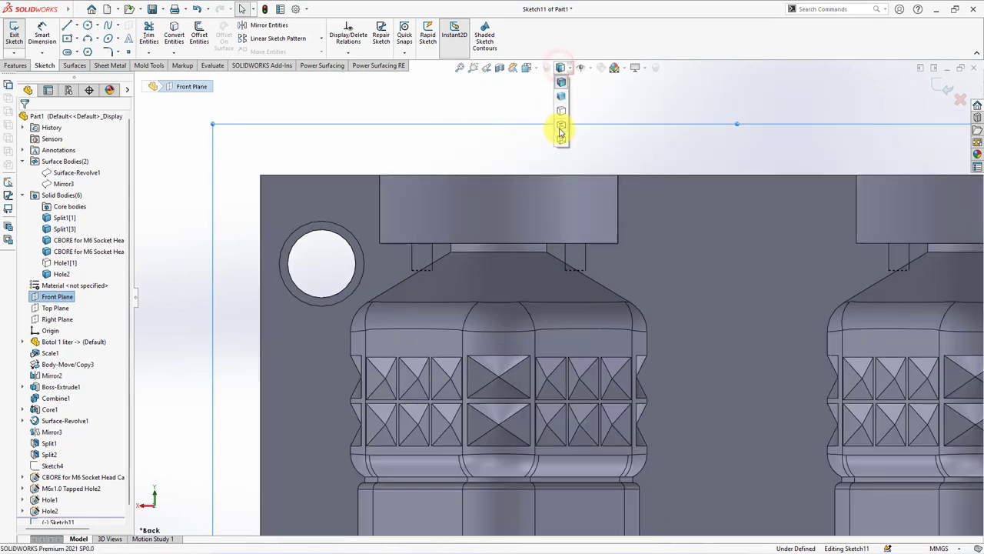
click(562, 129)
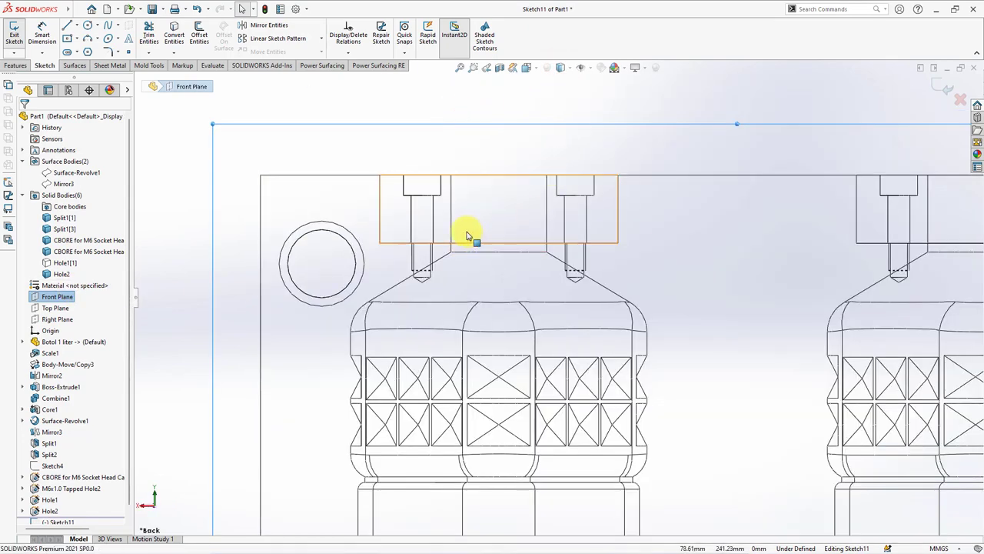
Draw a vertical centreline through the left neck insert
click(76, 25)
click(82, 53)
click(499, 176)
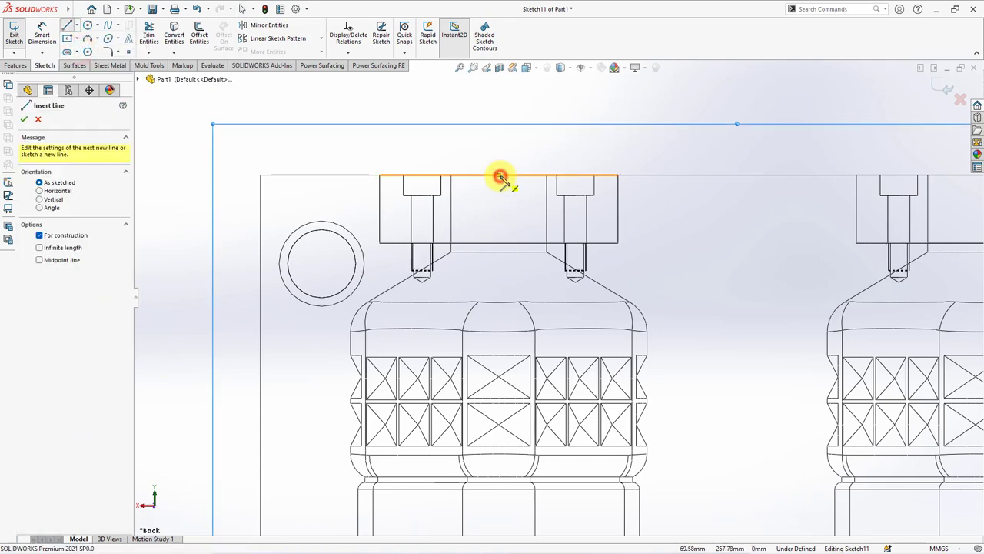
click(499, 242)
right_click(489, 228)
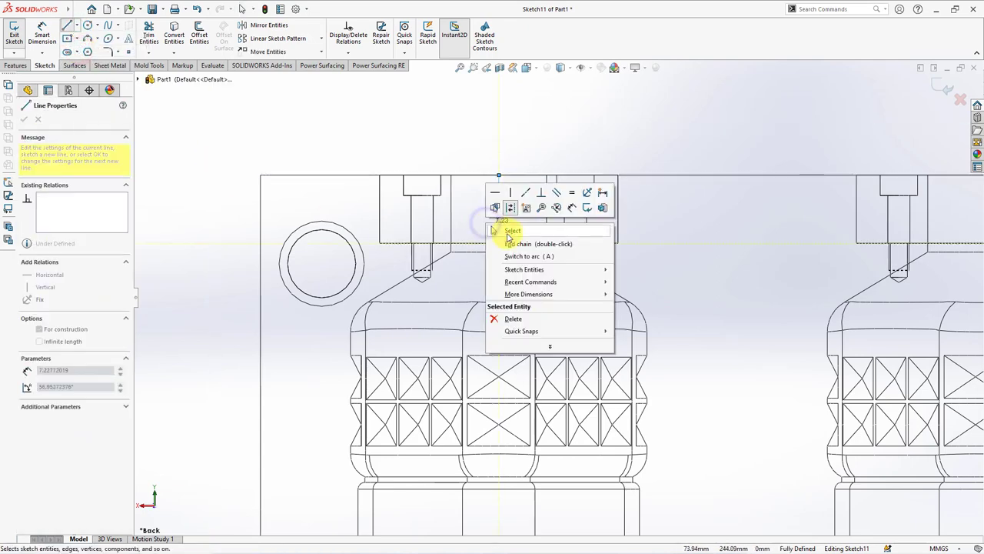
click(505, 232)
Draw the stepped line profile inside the neck insert up to its top edge
click(68, 25)
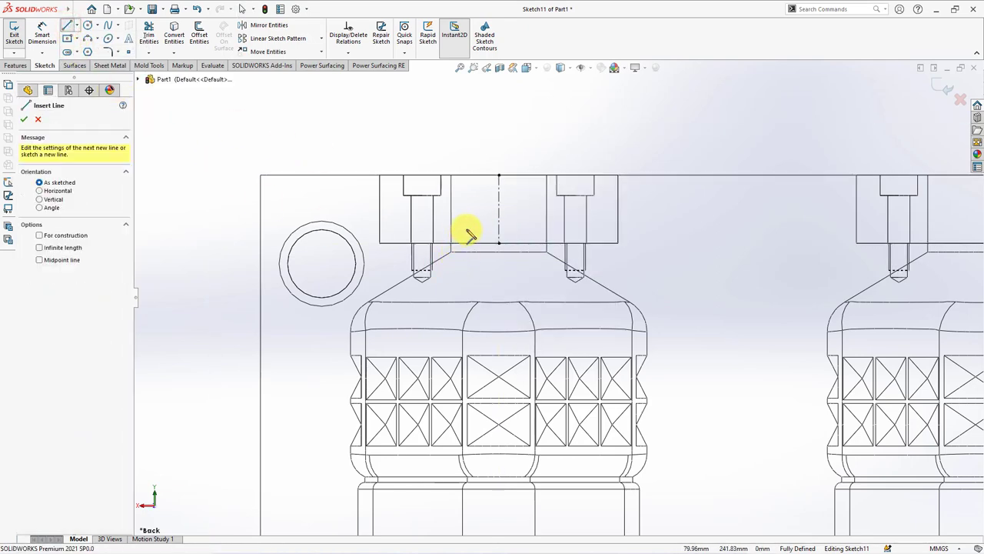
scroll(461, 226, down, 3)
click(458, 260)
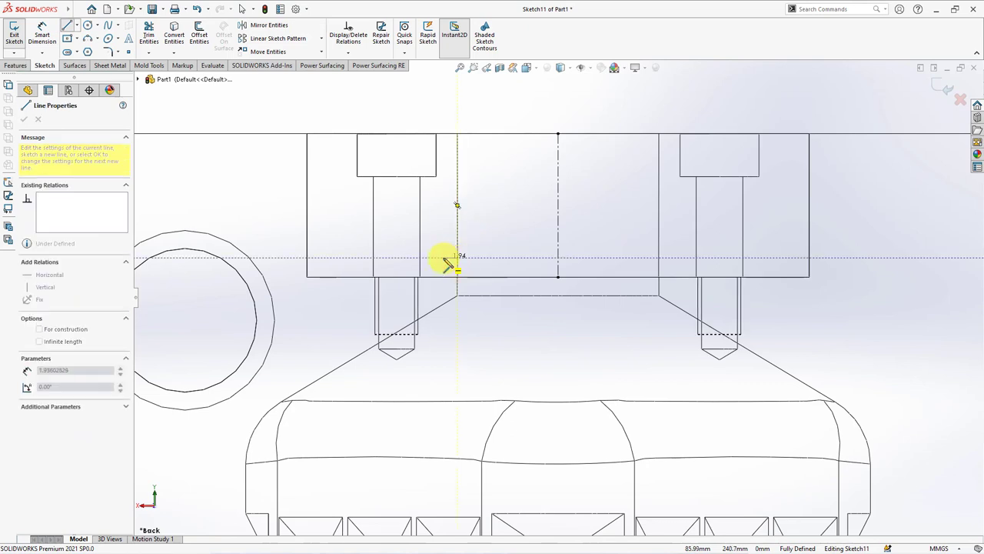
click(441, 256)
click(441, 239)
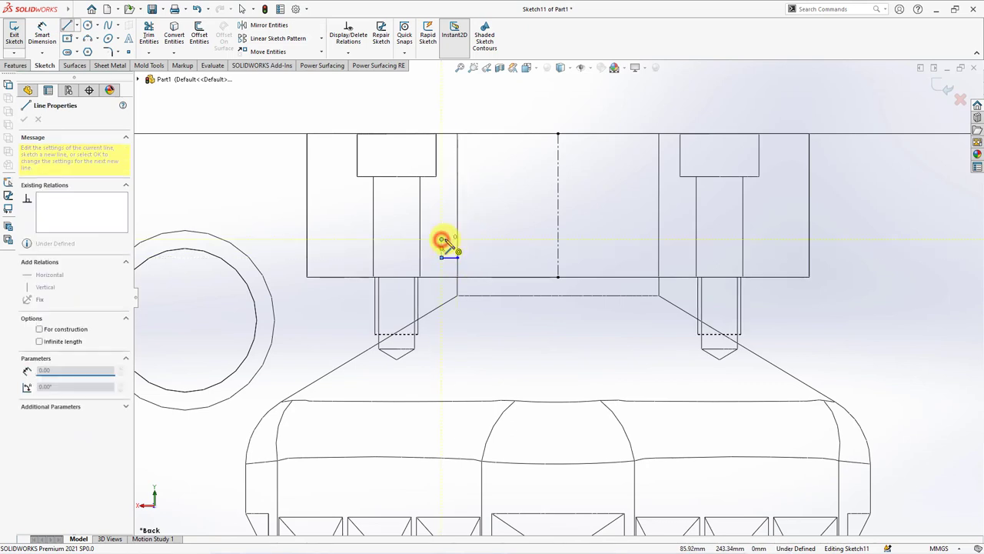
click(453, 239)
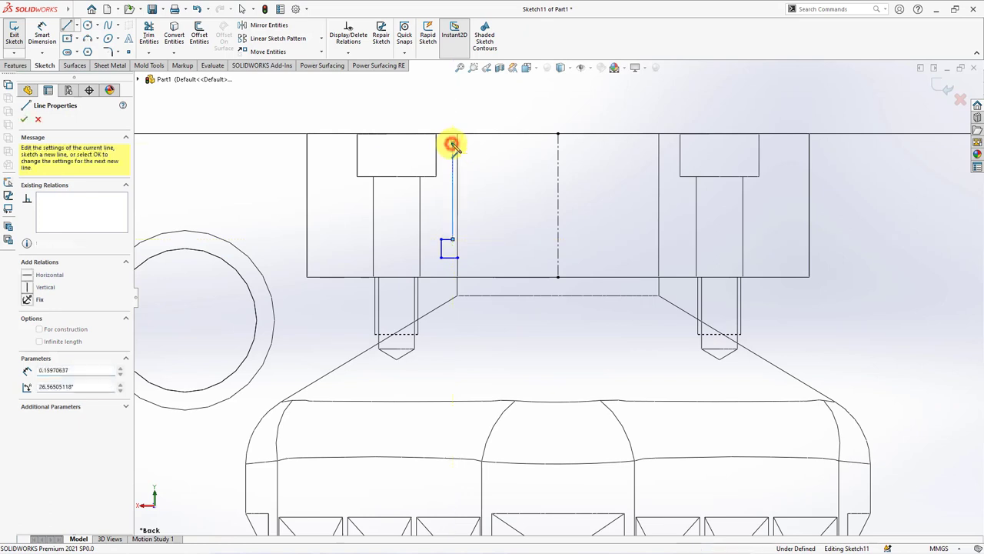
click(457, 137)
right_click(456, 137)
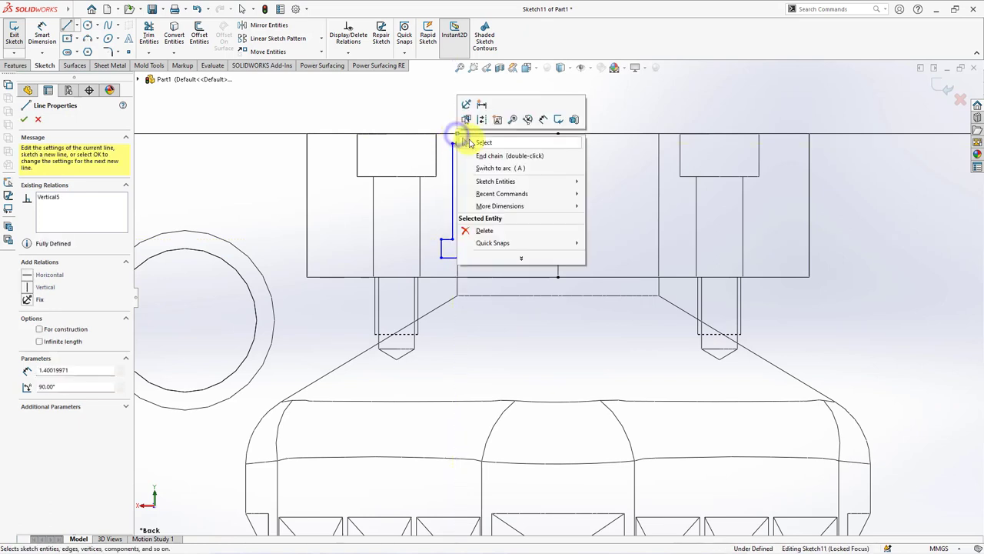
click(461, 139)
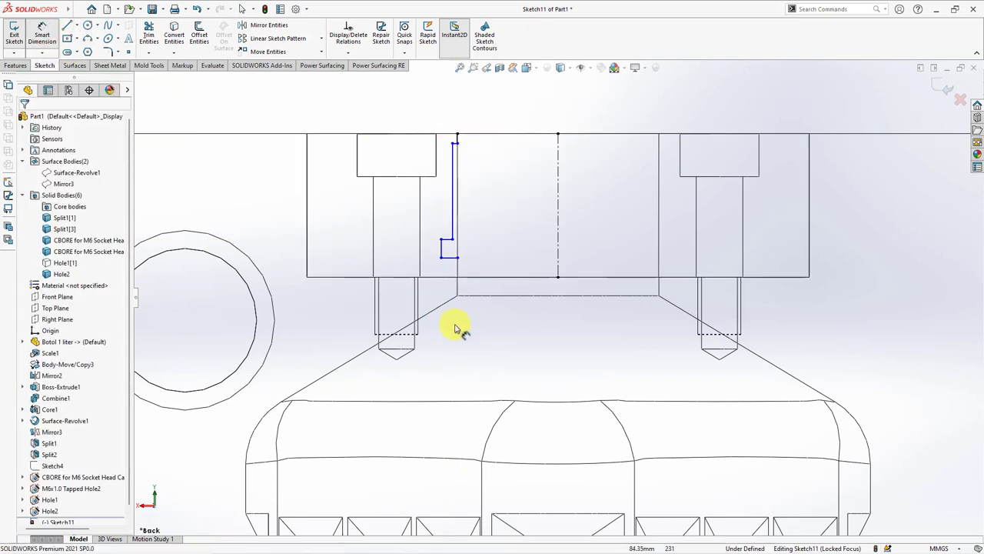
Dimension the profile's lower step 3.50, step height 2.20 and top offset 1.50
click(452, 277)
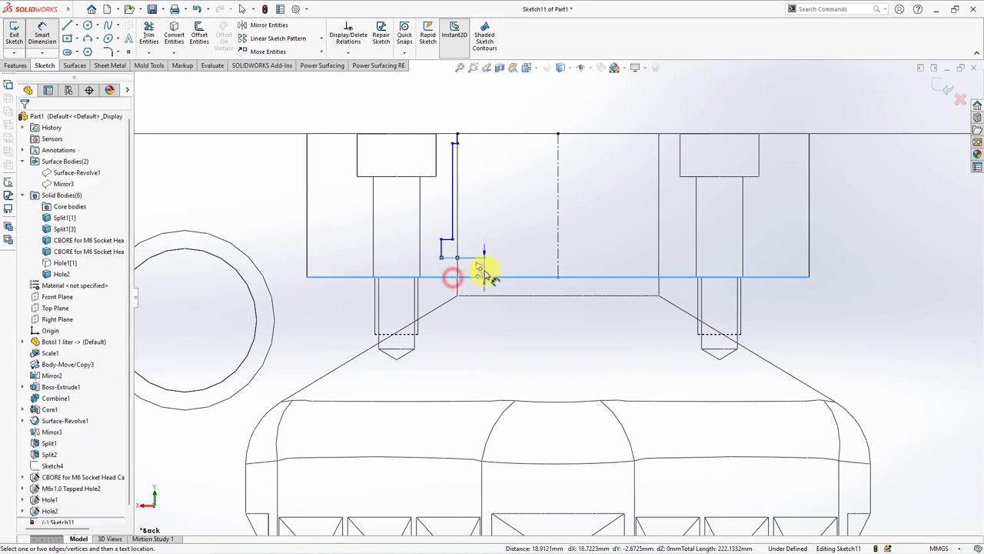
click(489, 267)
text(3.5)
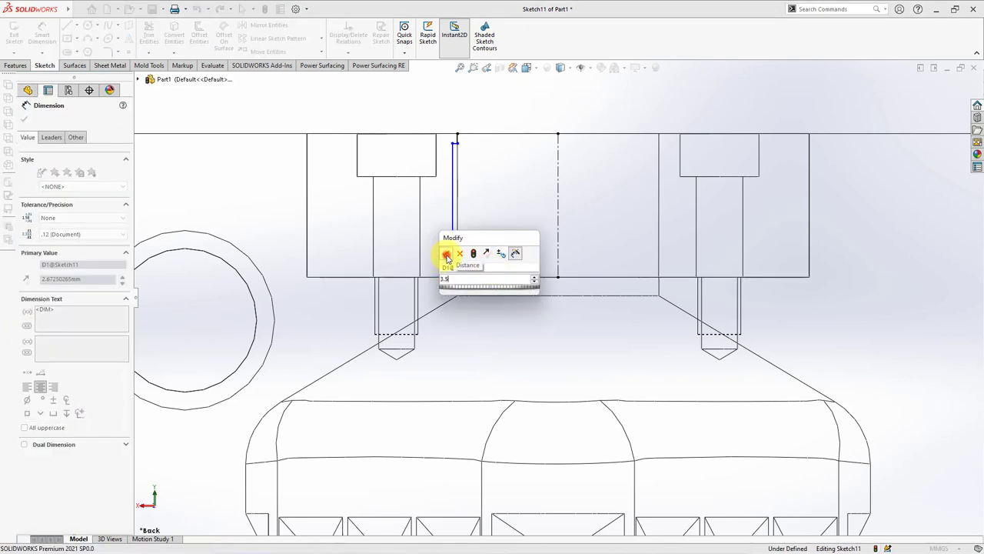
click(447, 255)
click(446, 250)
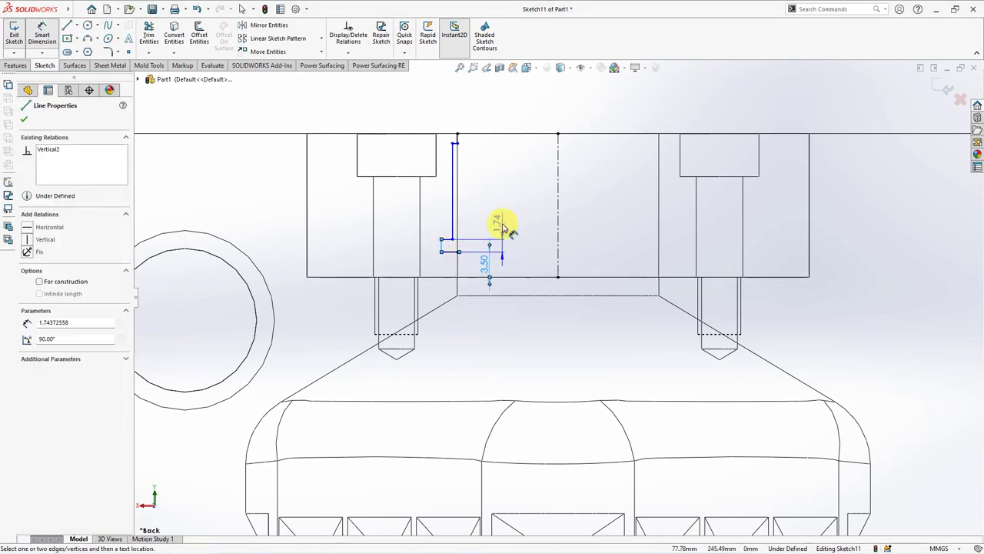
click(504, 227)
text(2.2)
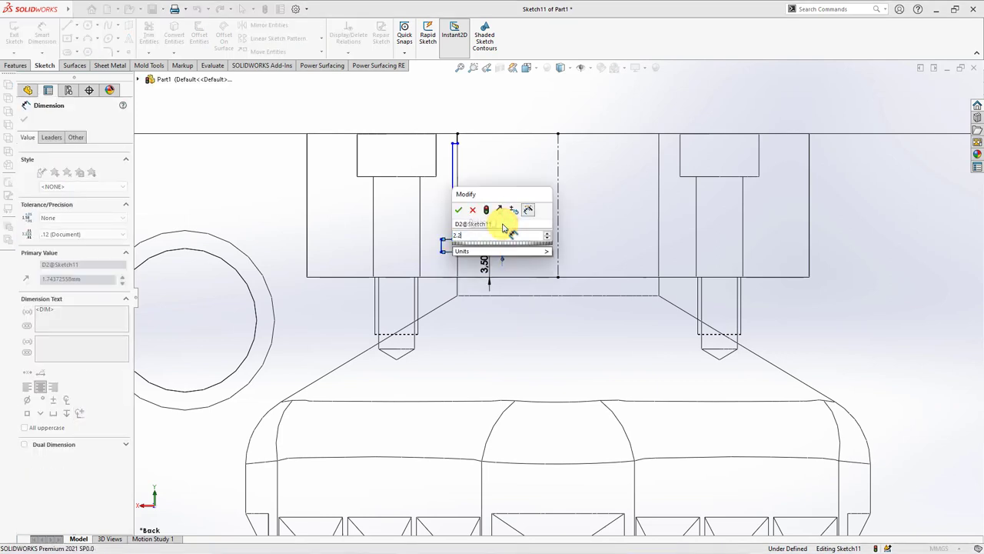
click(458, 209)
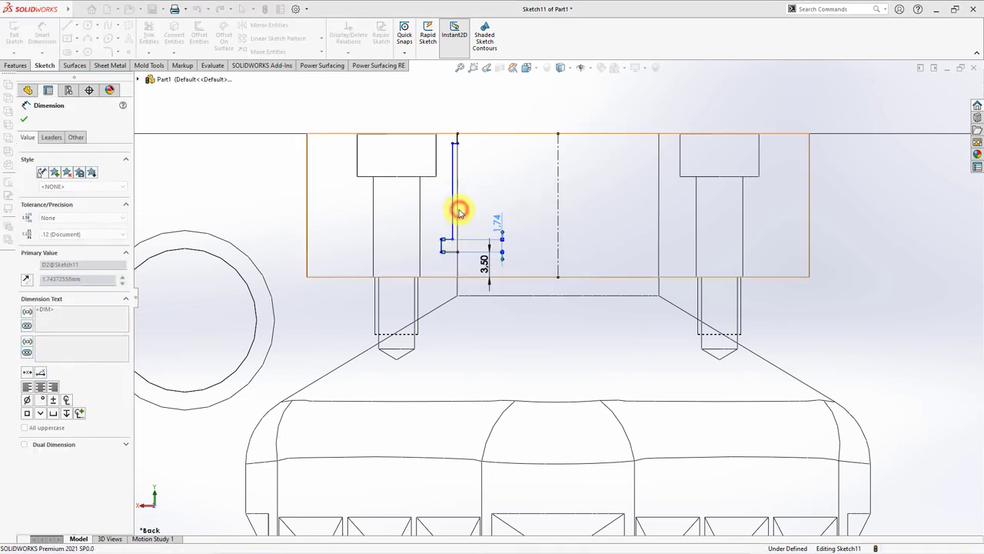
click(459, 143)
click(492, 121)
text(1.5)
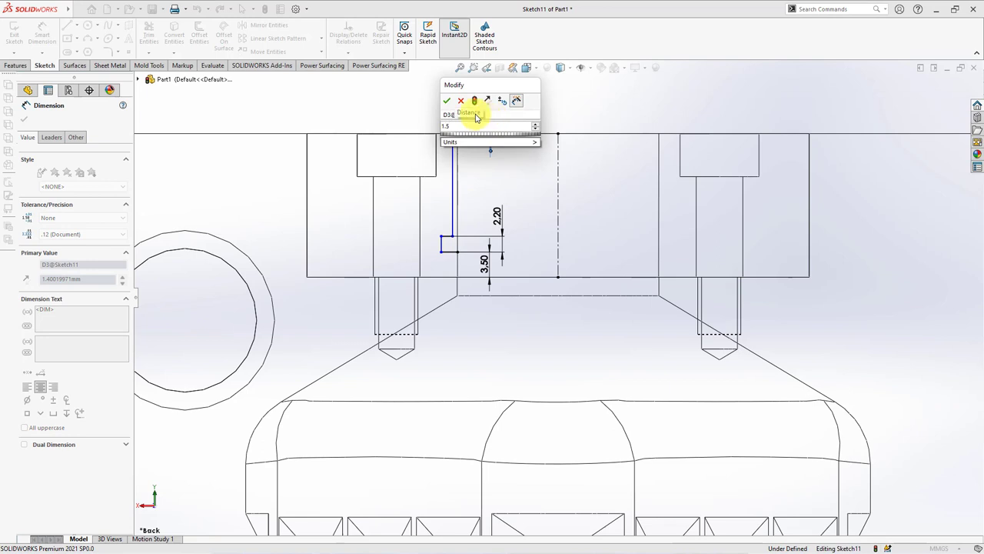
click(447, 100)
Add the 30.50 and 34.50 width dimensions across the insert
click(453, 167)
click(558, 194)
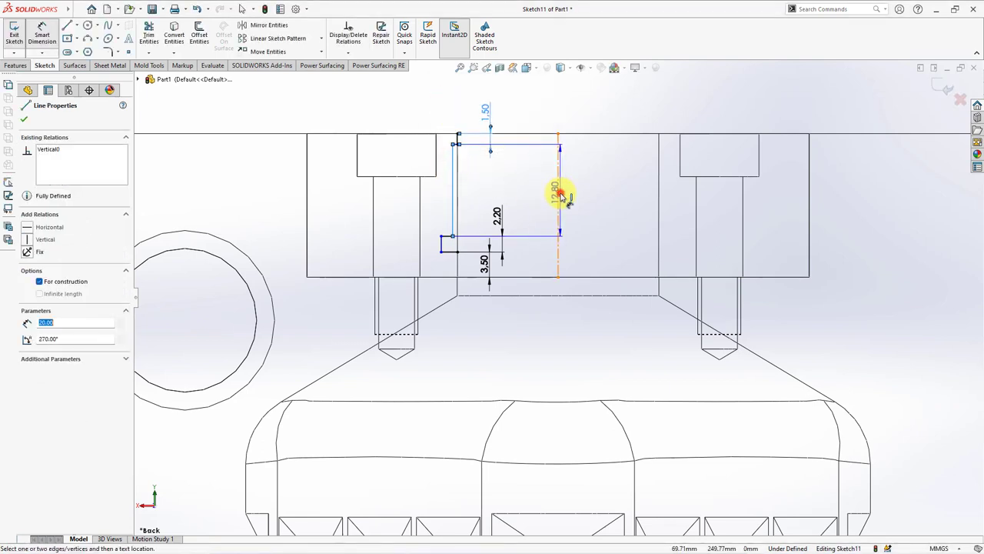
click(568, 103)
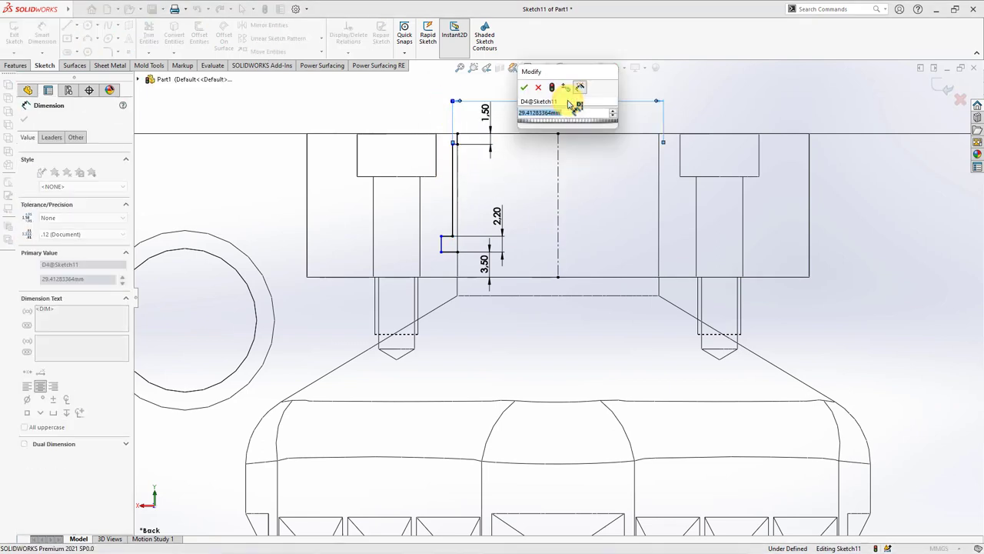
text(30.5)
click(523, 86)
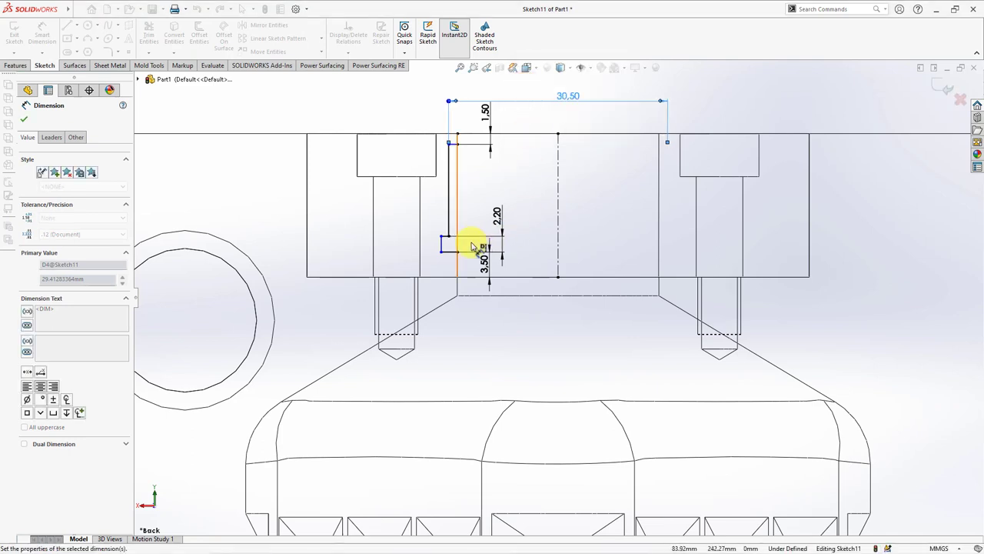
click(443, 244)
click(578, 211)
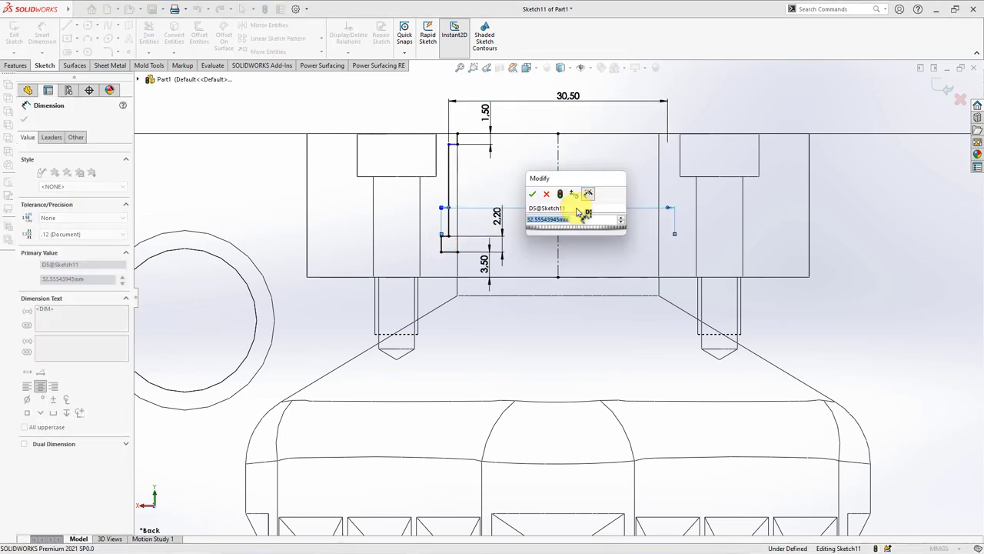
text(34.5)
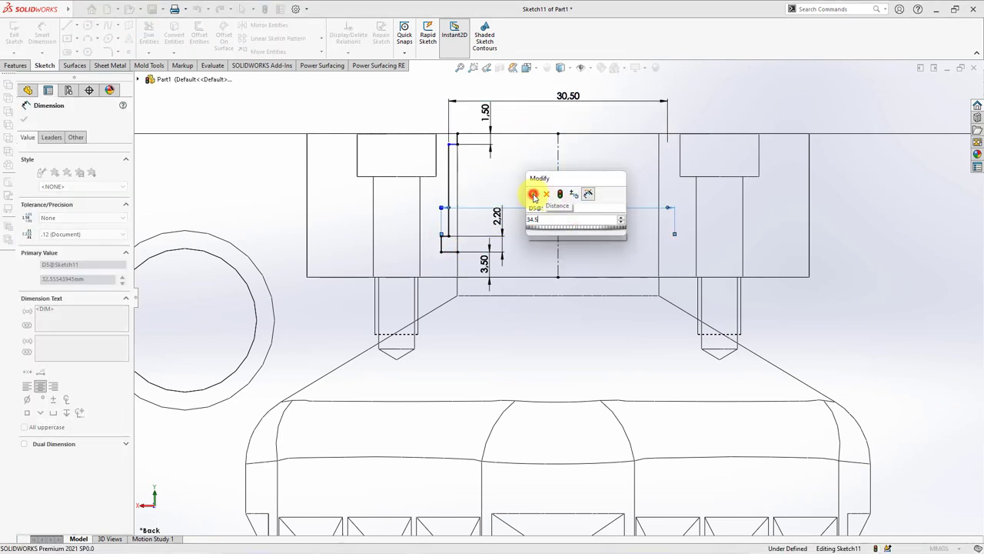
click(532, 193)
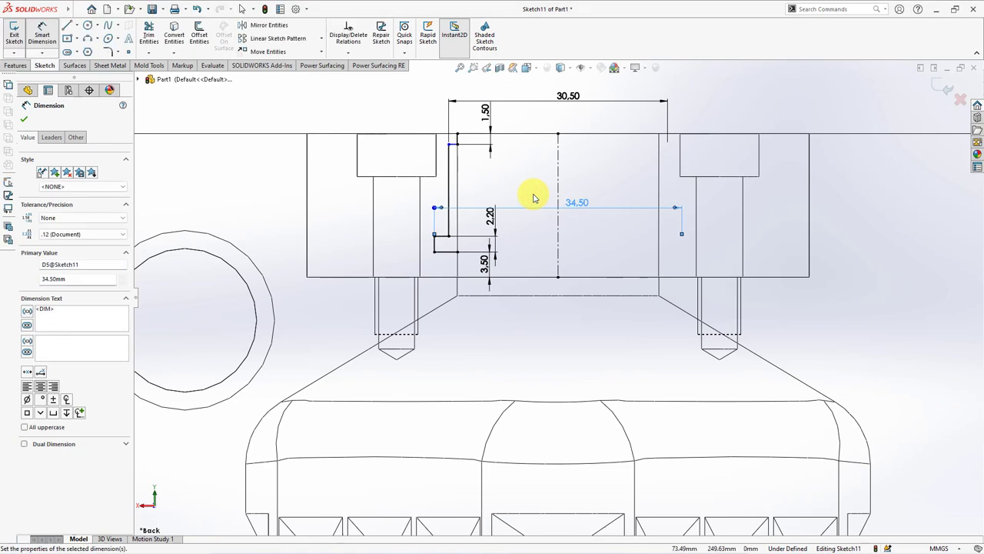
click(23, 121)
Make the short top segment horizontal to fully define Sketch11, then view it isometrically
scroll(430, 138, down, 2)
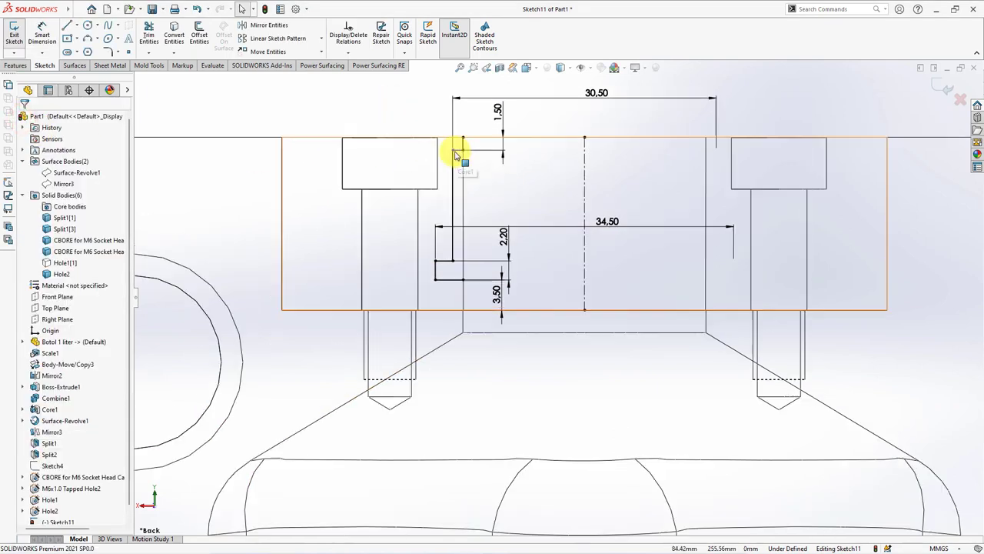
click(460, 156)
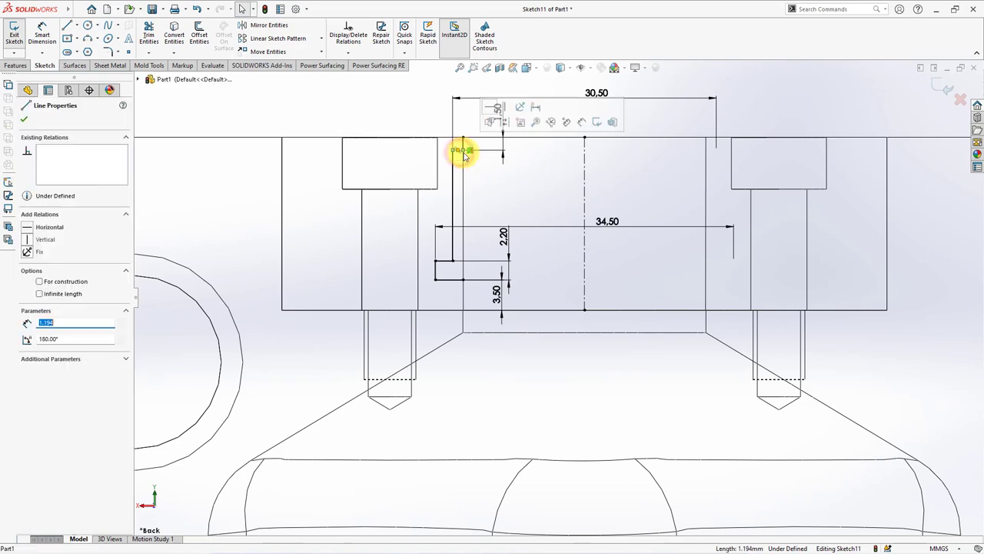
click(487, 104)
click(407, 125)
key(z)
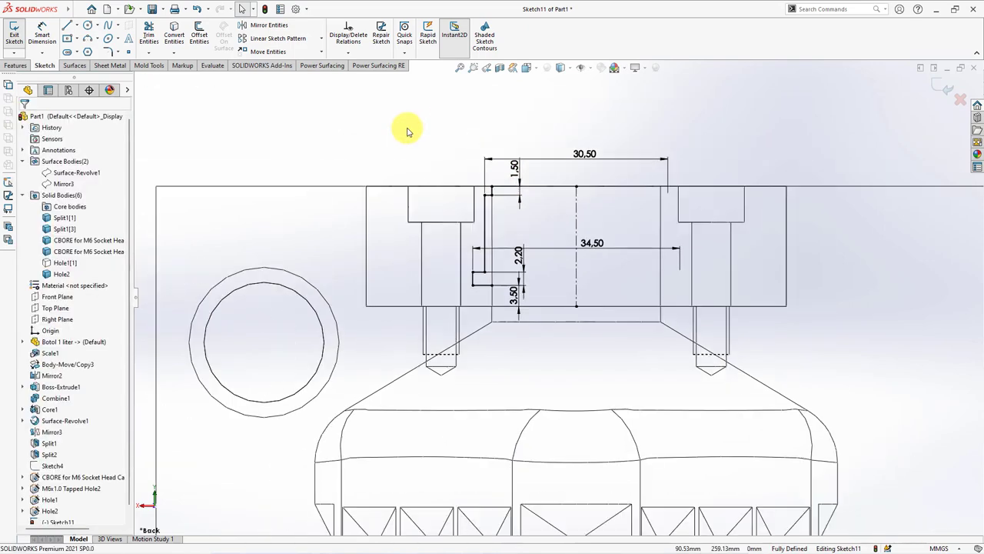
key(ctrl+7)
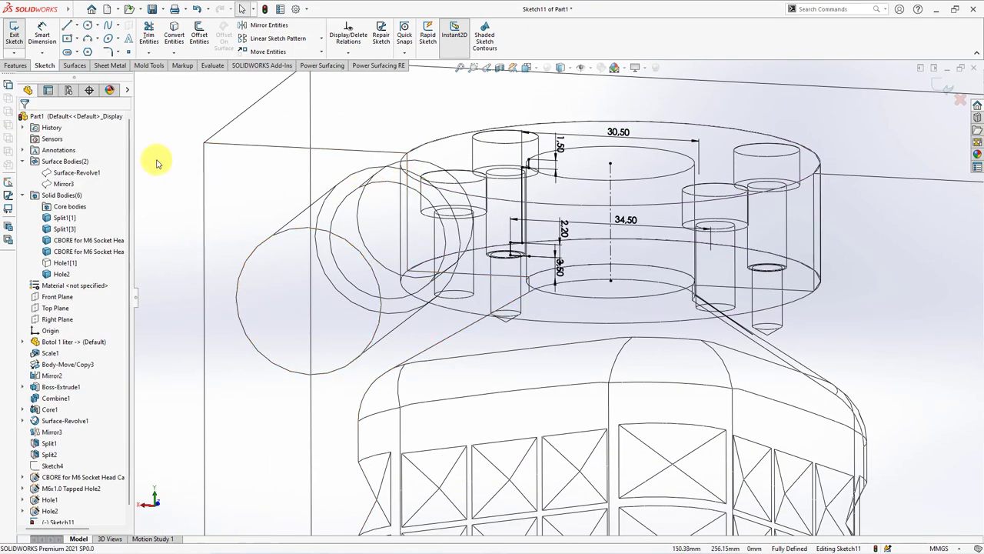
click(77, 66)
Revolve Sketch11 into a 360° surface and switch to shaded-with-edges display
click(46, 38)
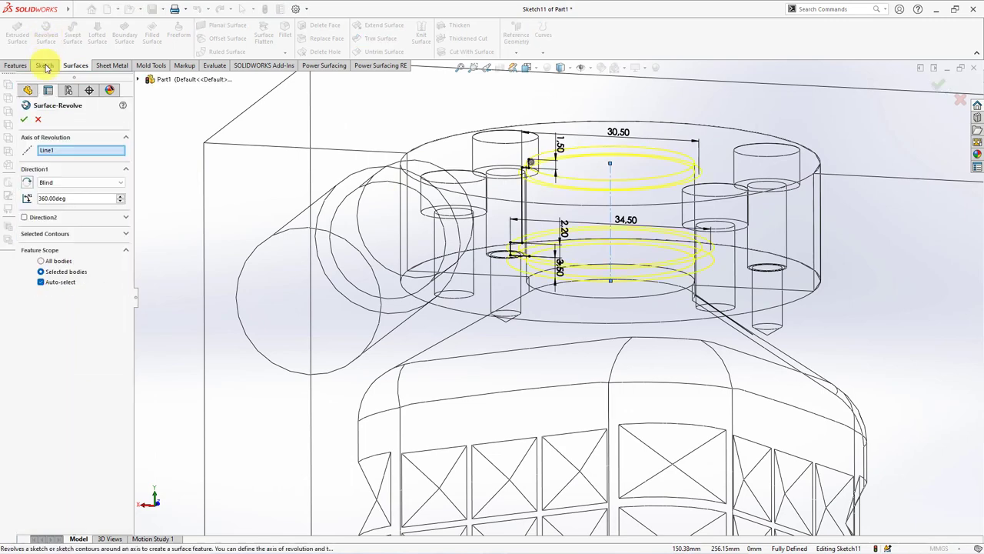
click(25, 119)
scroll(505, 231, up, 3)
scroll(505, 230, up, 3)
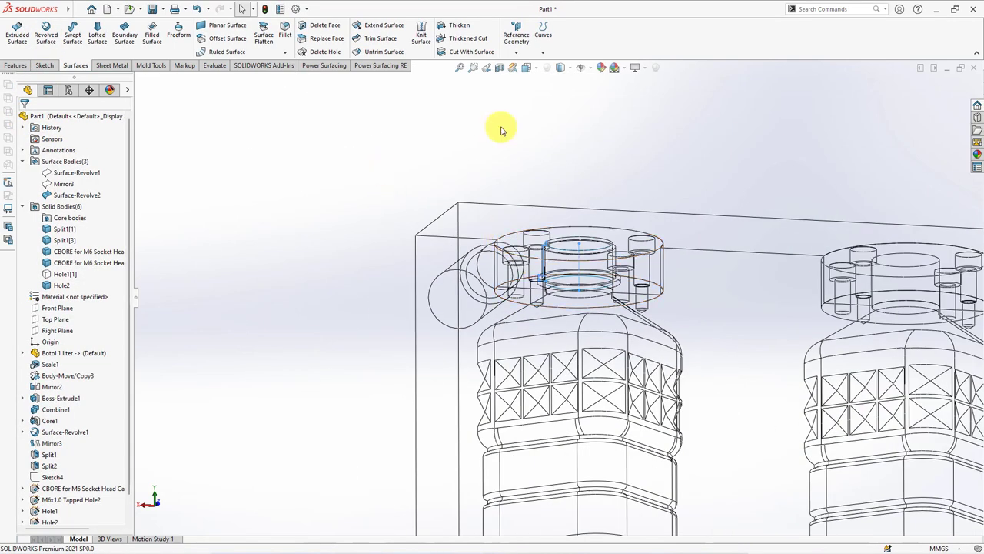
click(564, 71)
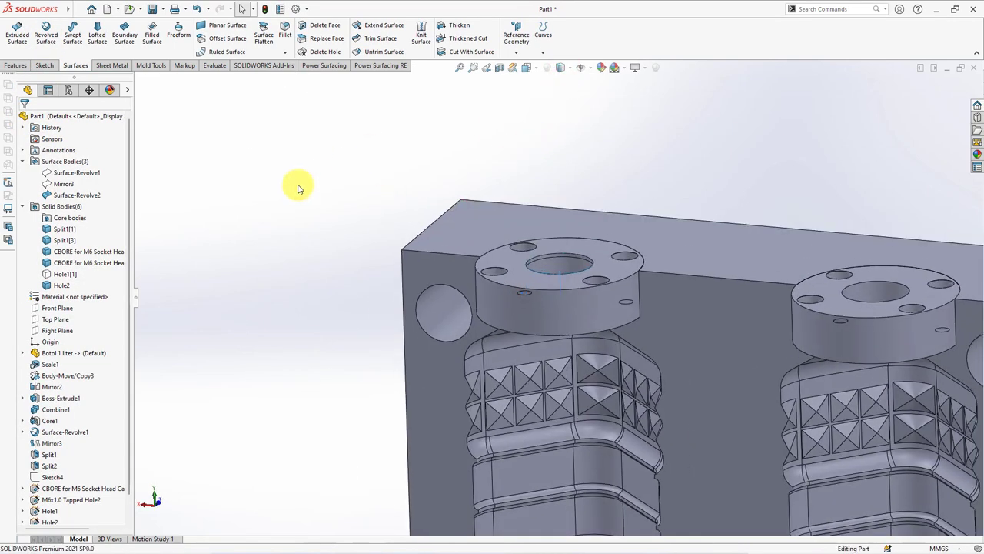
Hide the left flange body and mirror Surface-Revolve2 across the Right Plane as Mirror4
click(555, 316)
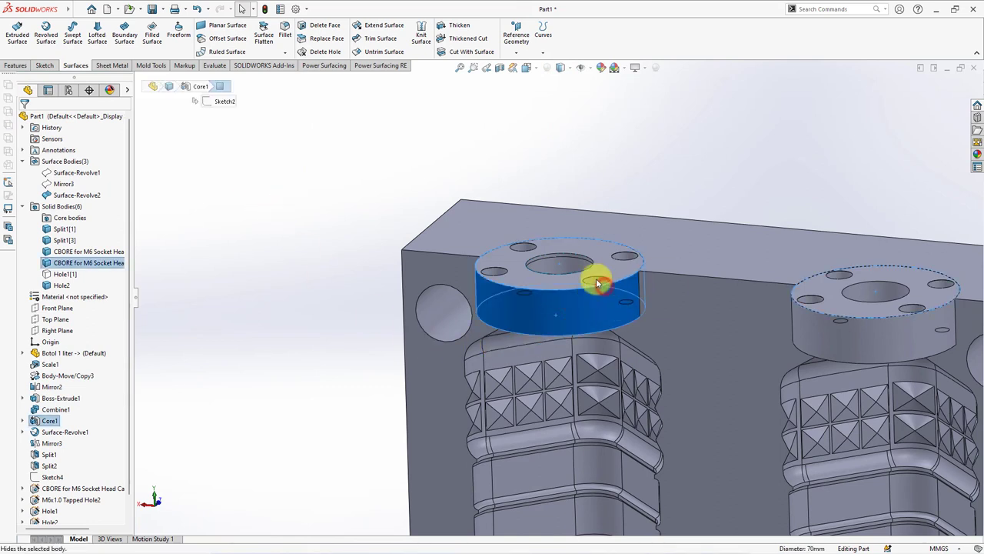
click(595, 279)
scroll(559, 292, up, 2)
click(54, 330)
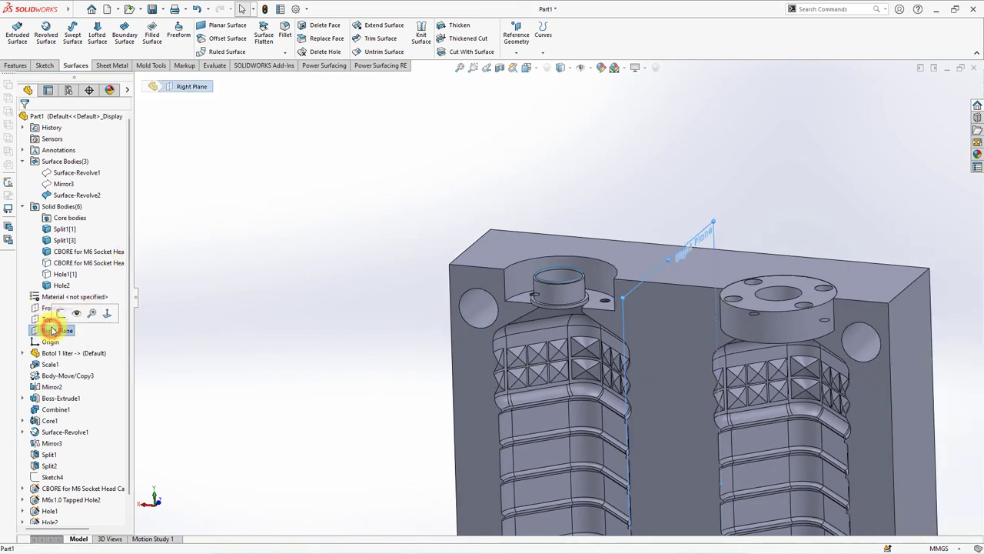
click(15, 65)
click(359, 53)
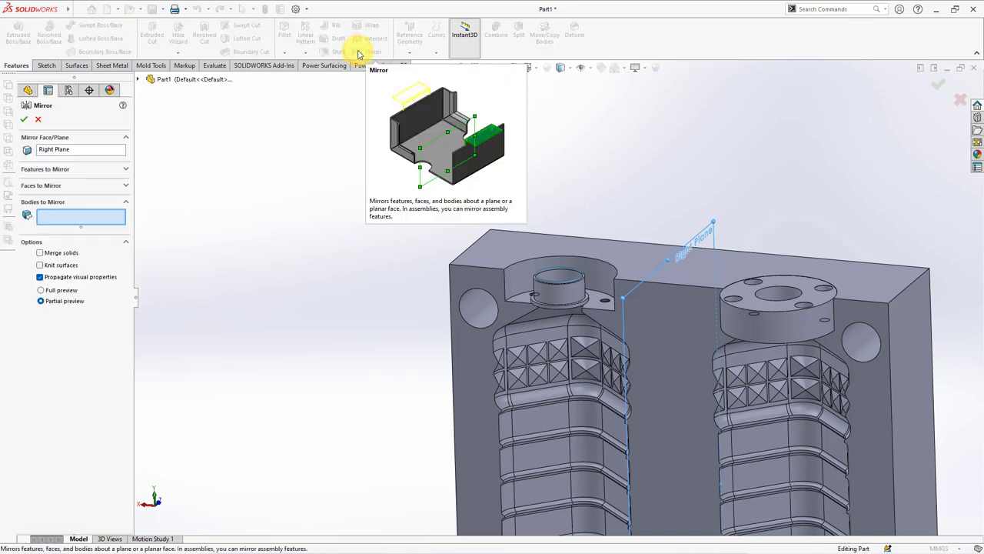
click(562, 292)
Show both hidden CBORE neck insert bodies again
right_click(548, 278)
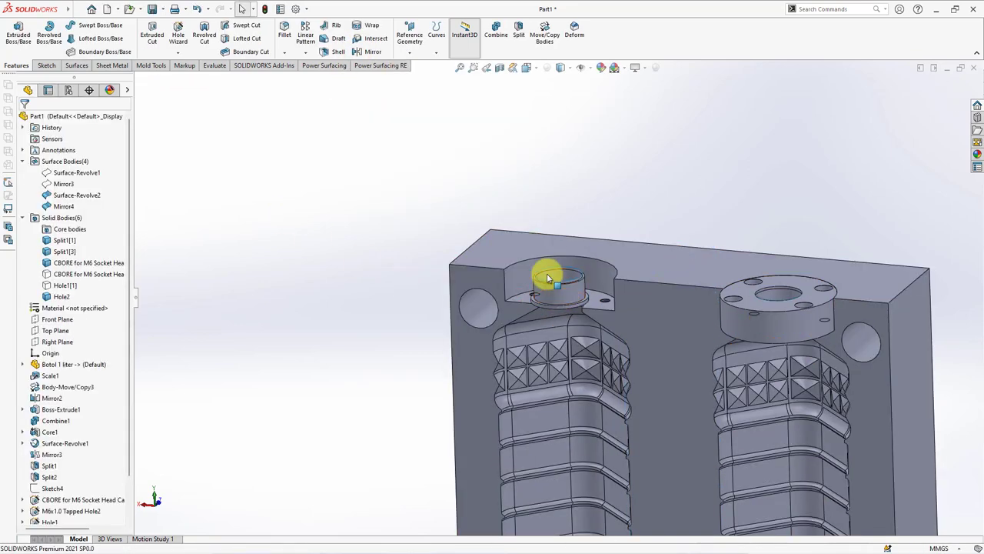
click(73, 273)
click(55, 259)
click(244, 259)
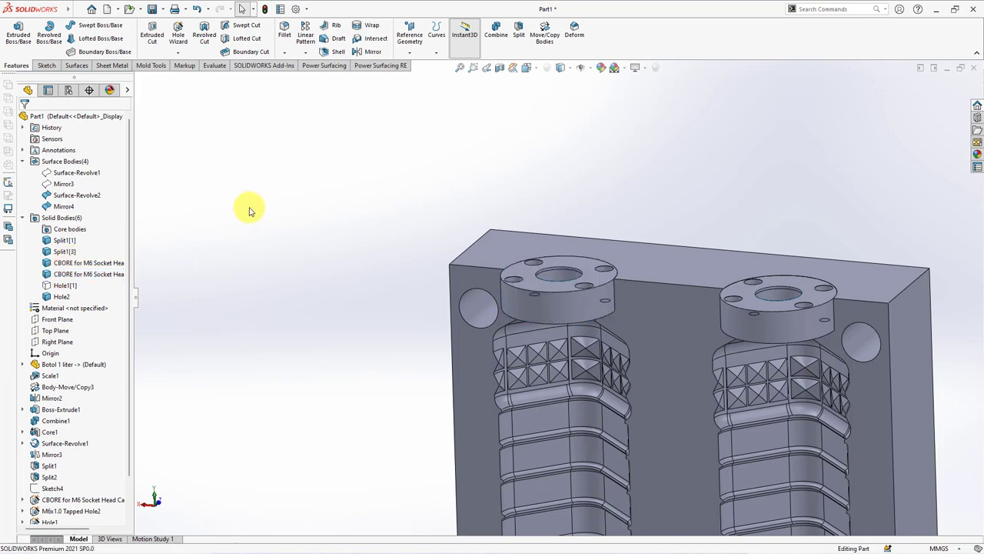
Split both CBORE neck inserts with Surface-Revolve2 and Mirror4 as trim tools and cut the bodies
click(519, 34)
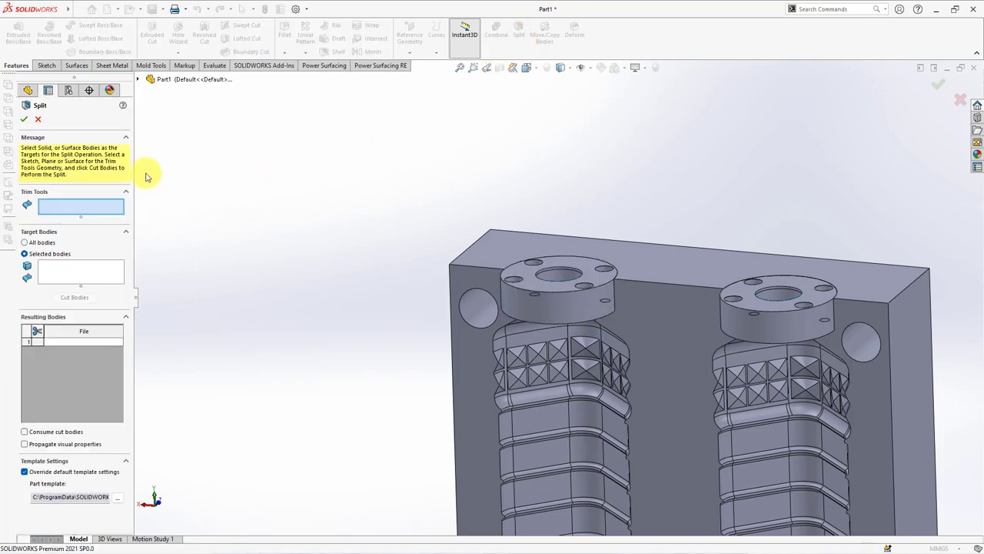
click(138, 80)
click(149, 124)
click(201, 158)
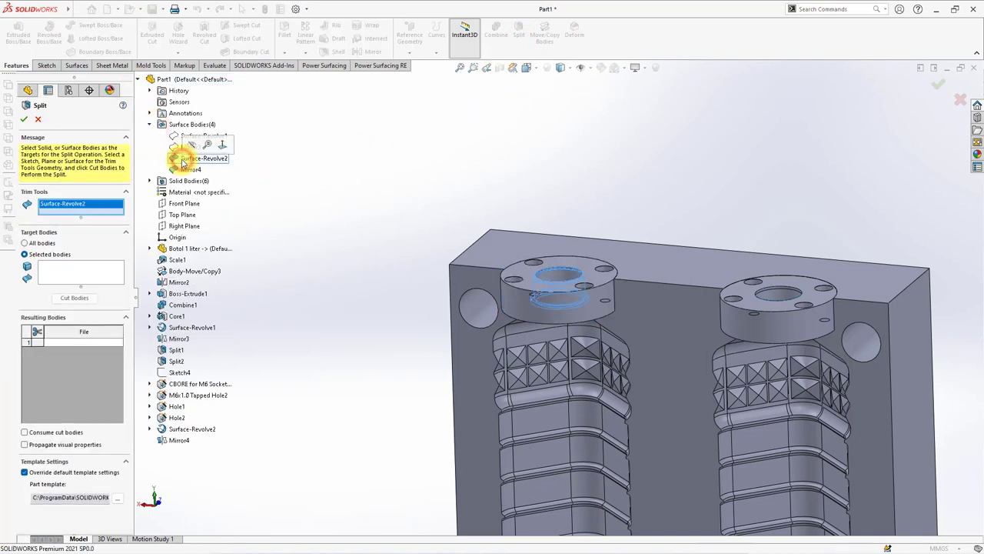
click(184, 169)
click(80, 273)
click(543, 309)
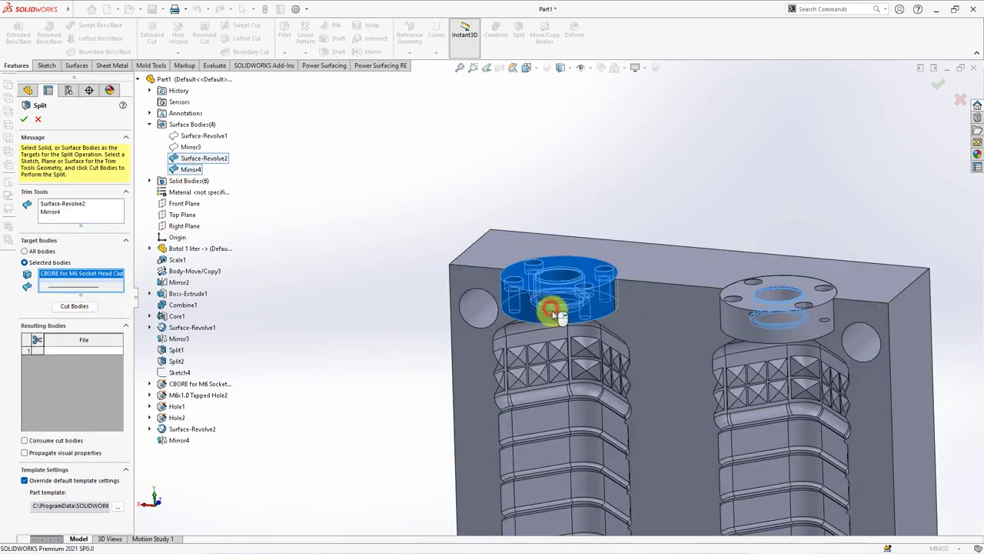
click(783, 338)
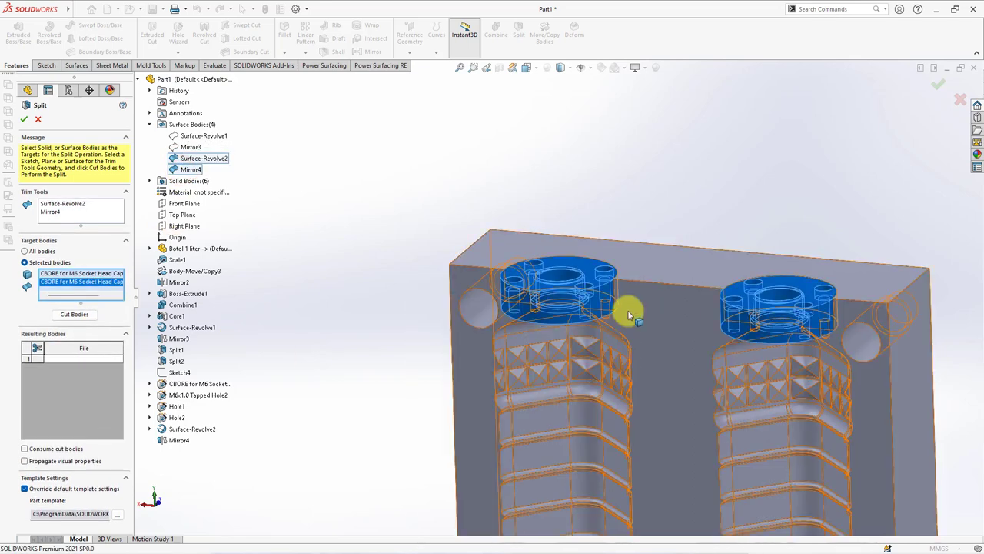
click(72, 305)
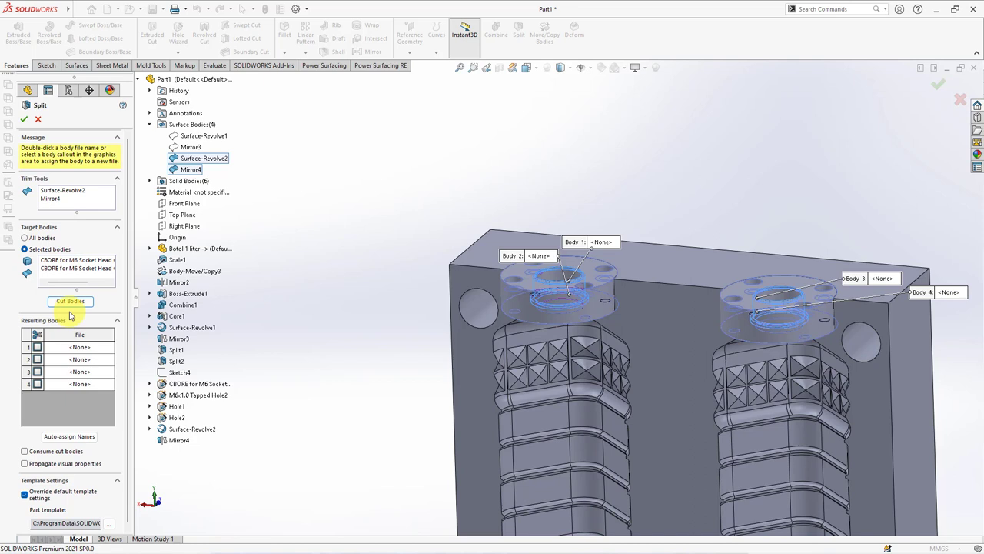
Keep resulting bodies 2 and 4, consume the cut bodies, and confirm Split3
click(37, 359)
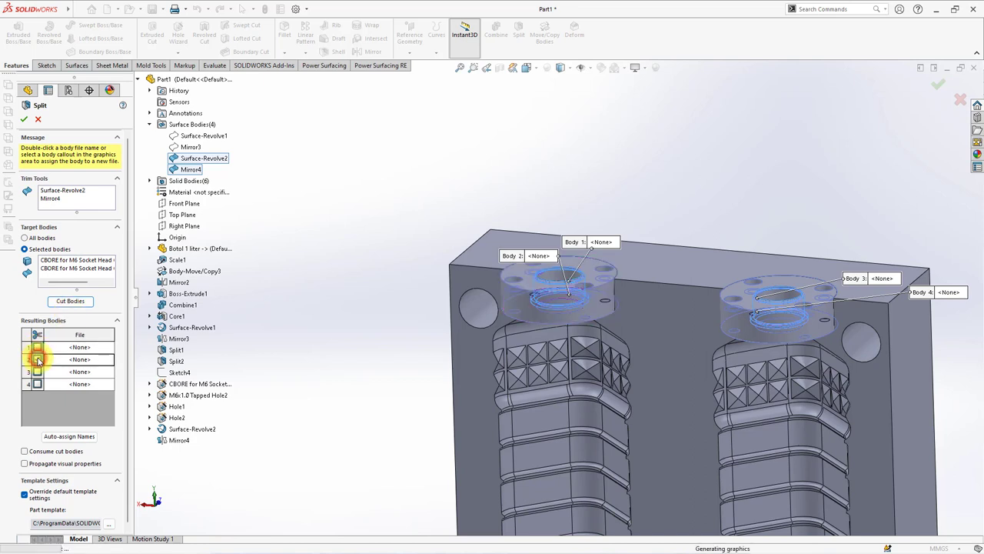
click(37, 372)
click(554, 282)
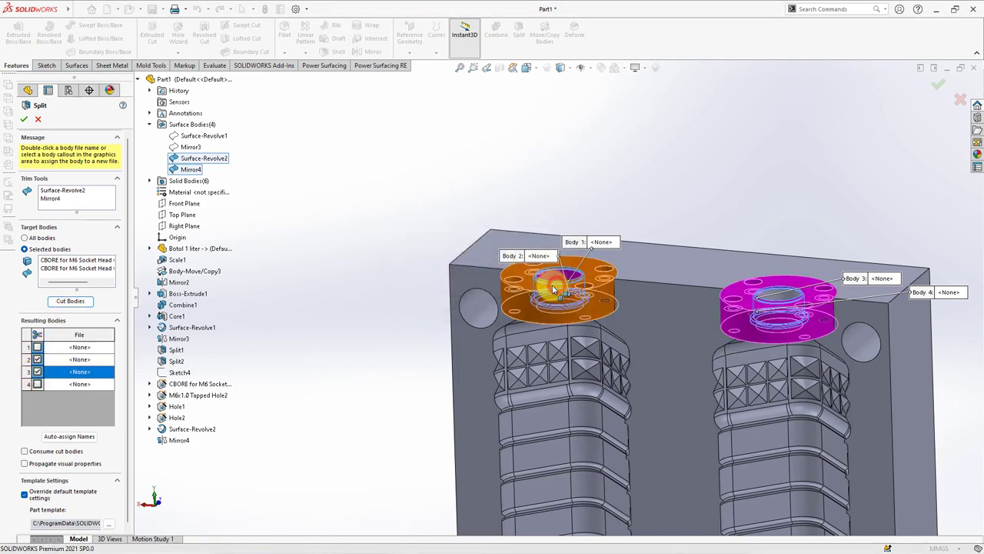
click(37, 372)
click(37, 384)
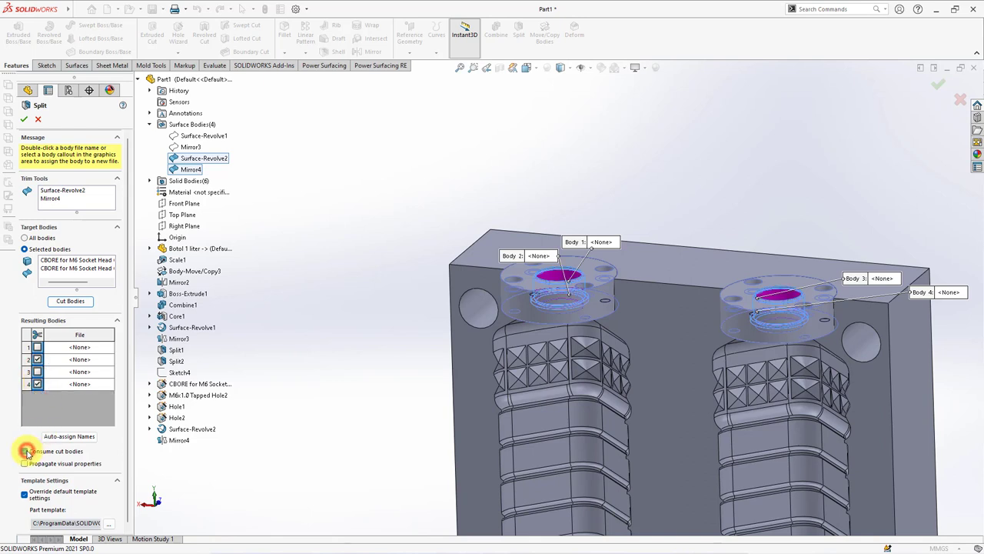
click(26, 451)
click(27, 119)
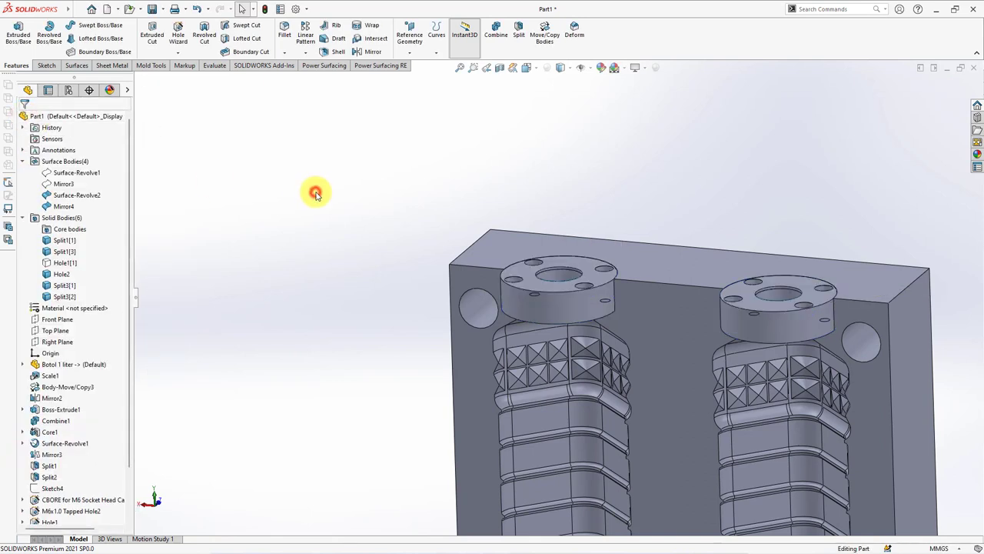
Check the neck inserts with a Front Plane section view, flipped, then turn the section off
click(68, 161)
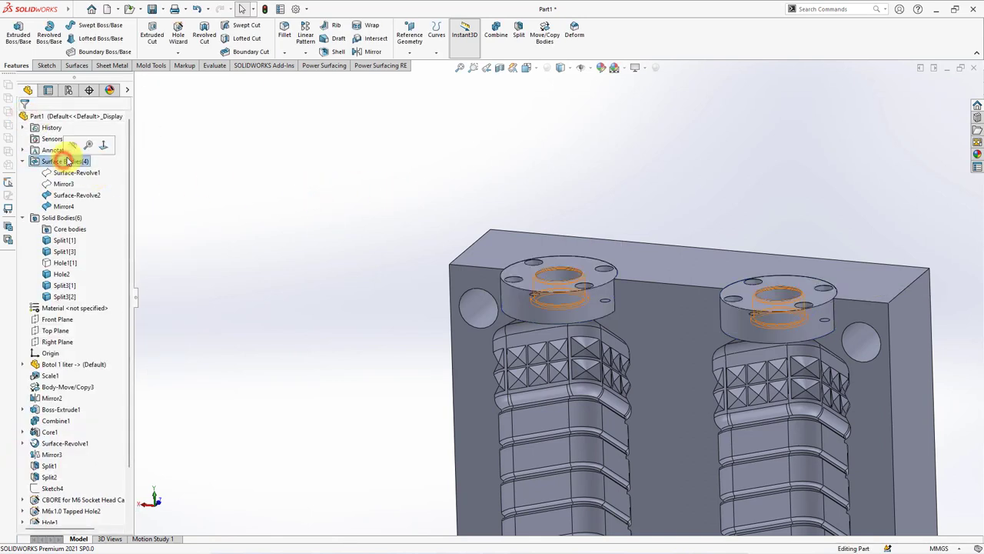
click(499, 67)
click(27, 318)
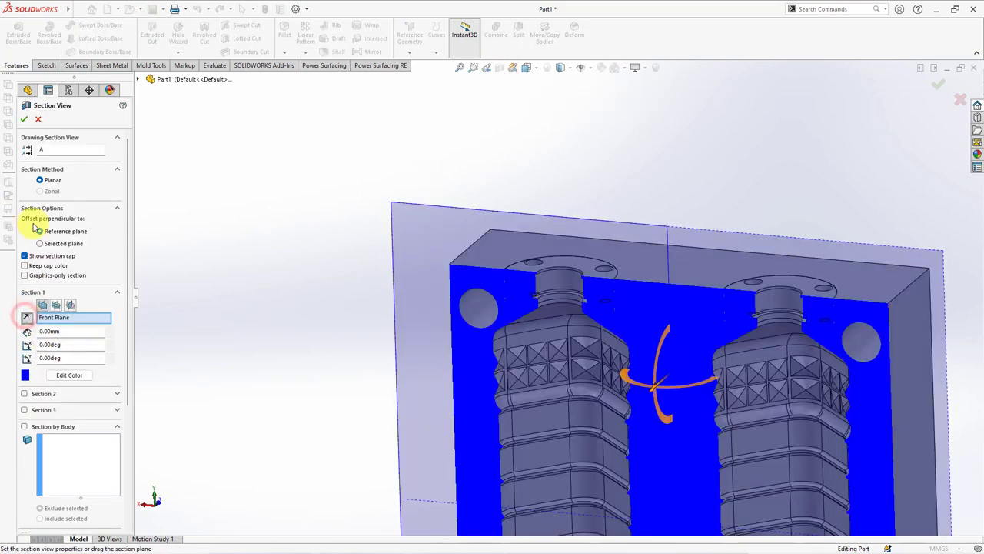
click(24, 119)
scroll(588, 326, down, 3)
scroll(588, 327, up, 3)
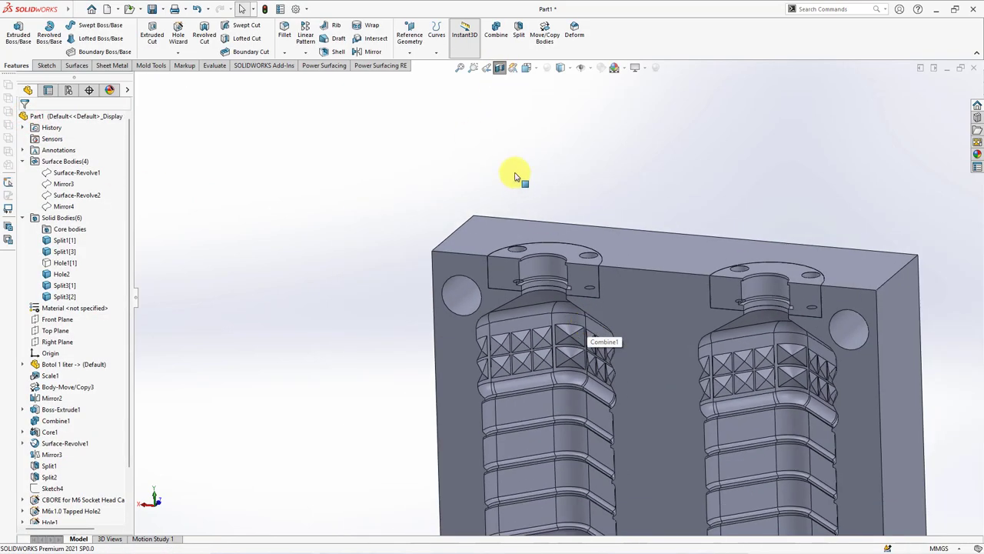
click(499, 68)
scroll(405, 180, up, 2)
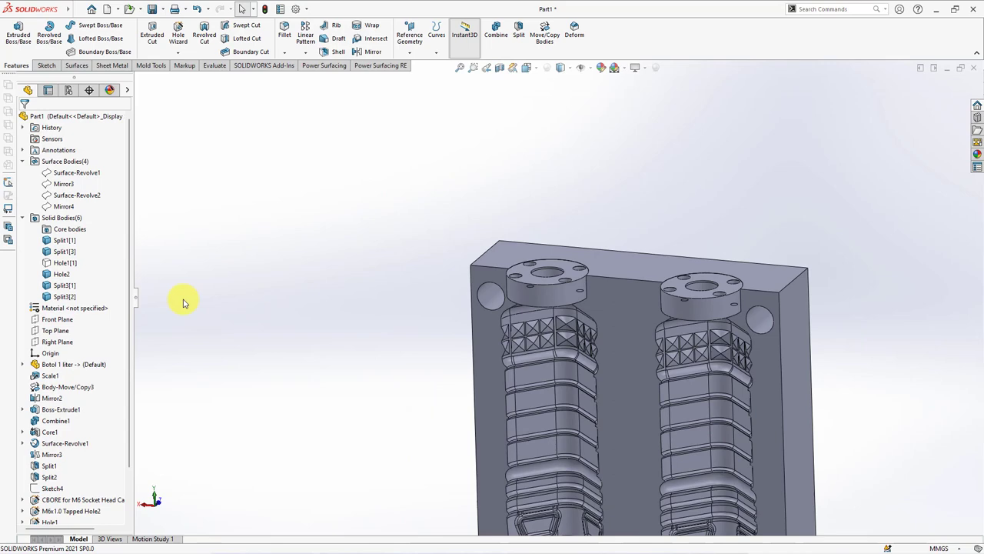
Split both neck insert rings with the Front Plane, cutting and keeping all four pieces
click(57, 319)
click(516, 34)
click(81, 269)
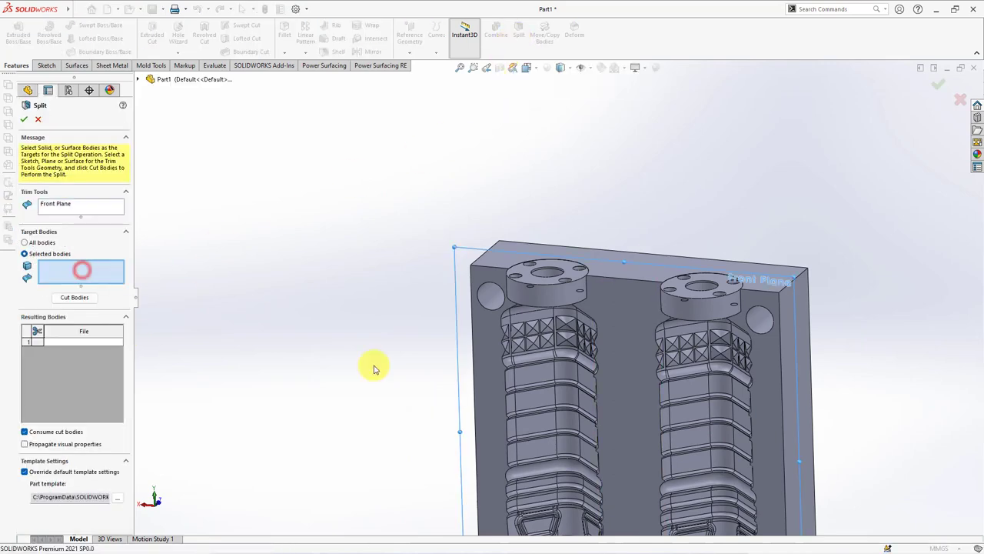
click(542, 283)
click(702, 299)
click(74, 298)
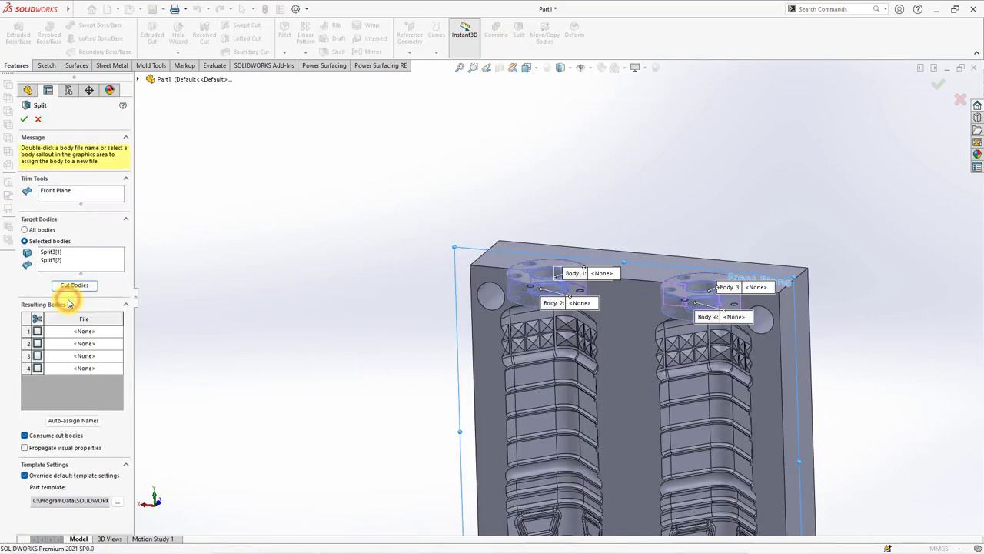
click(35, 319)
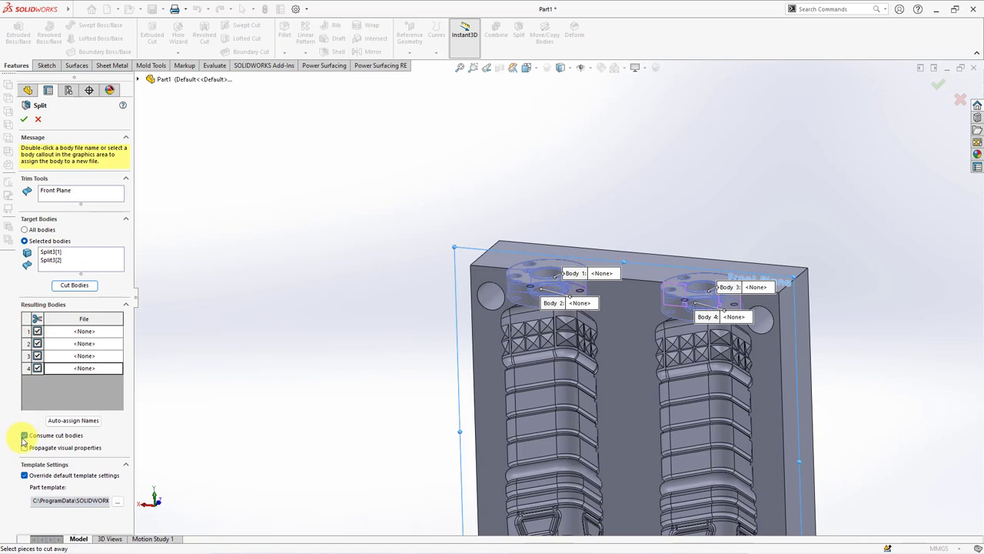
click(24, 120)
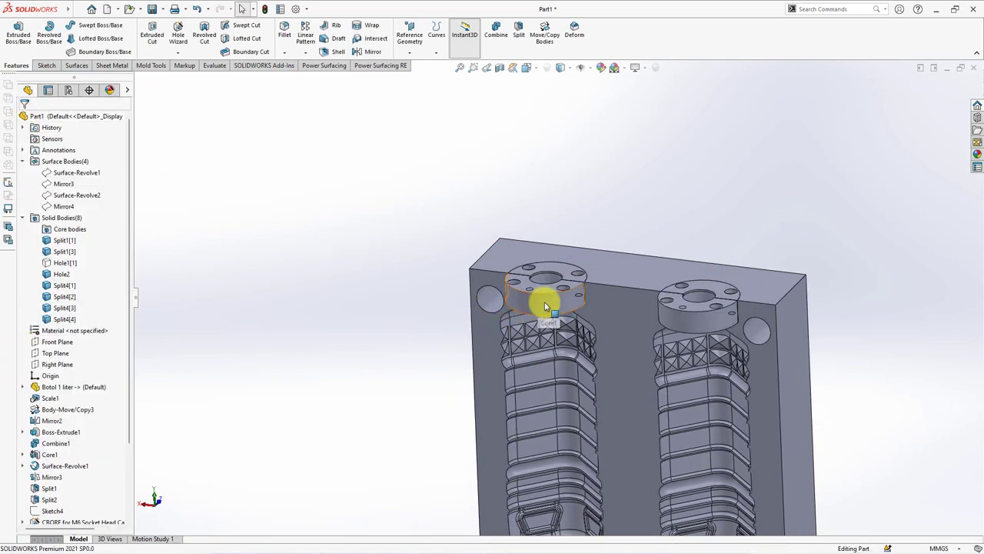
Hide the left and right neck insert halves
click(544, 306)
click(586, 275)
click(691, 322)
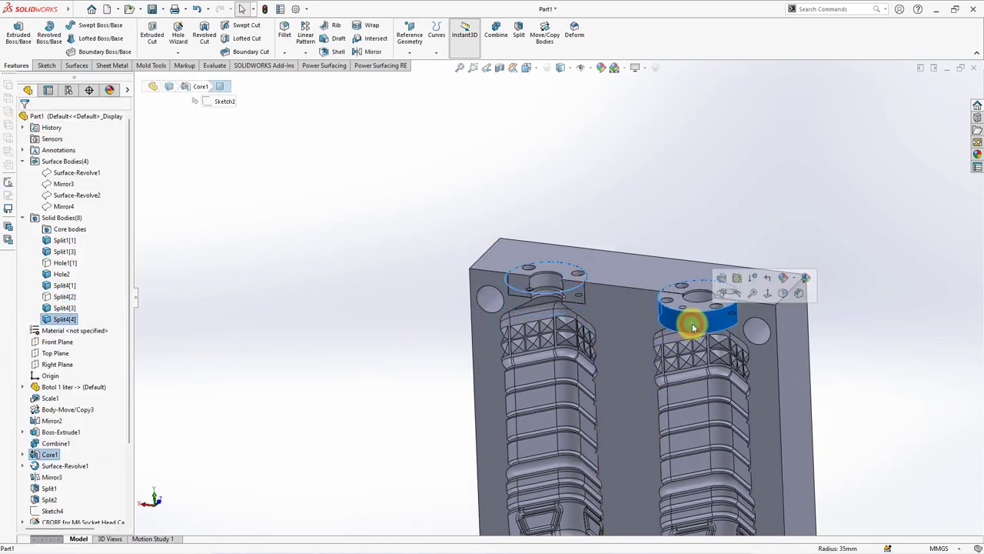
click(735, 293)
scroll(405, 228, up, 3)
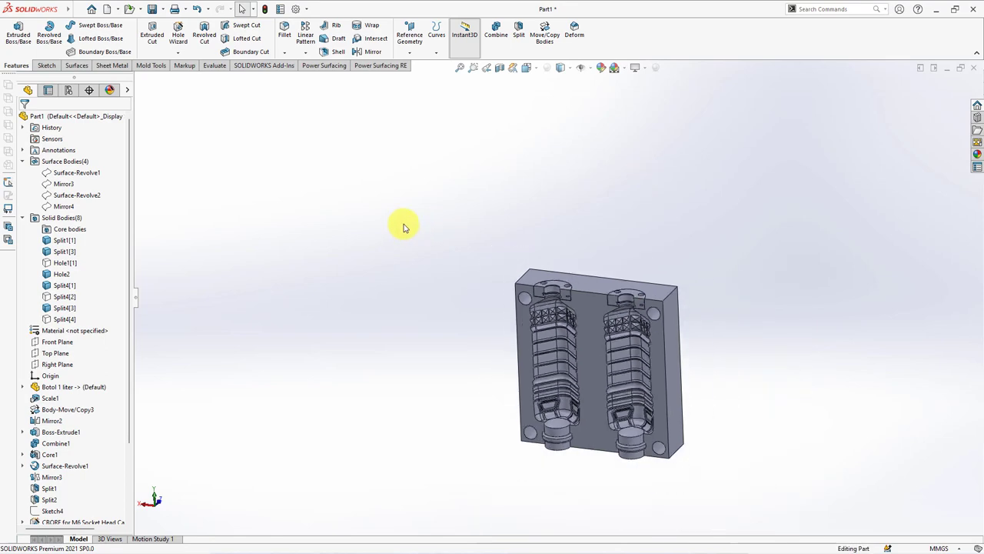
middle_drag(402, 220, 406, 235)
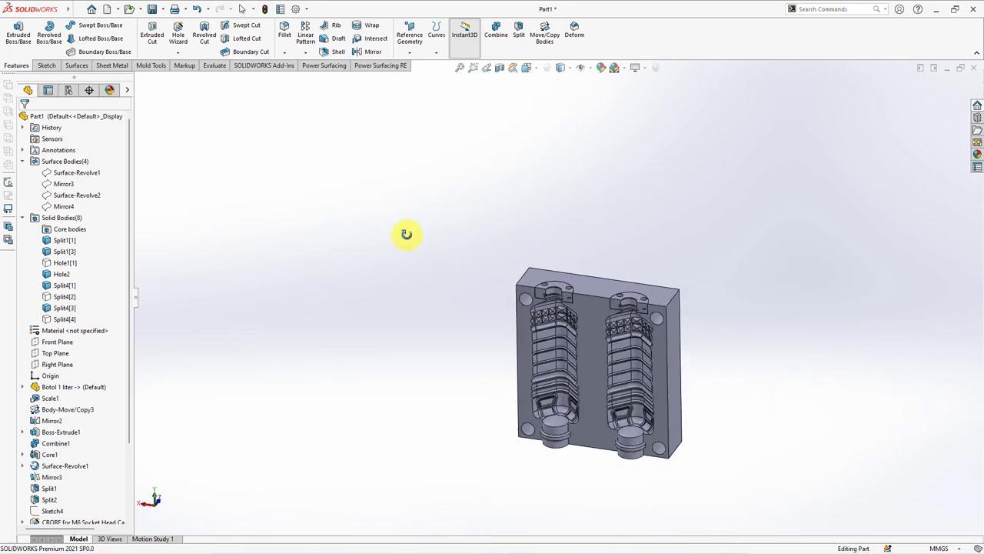
Show neck insert half Split4[2] and another hidden half again, then zoom to fit
click(65, 251)
click(65, 296)
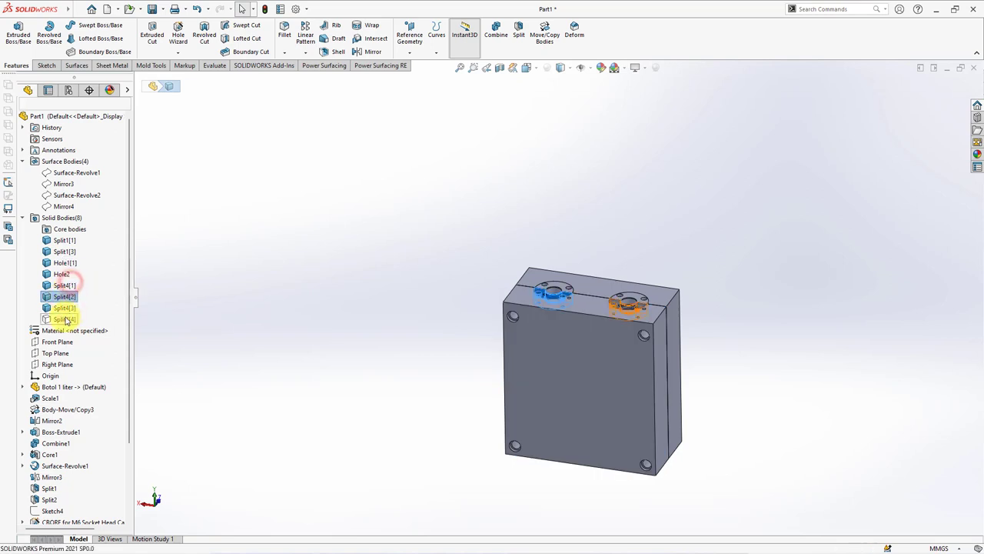
click(72, 307)
mouse_move(433, 329)
middle_down()
mouse_move(433, 299)
mouse_move(424, 362)
mouse_move(421, 307)
mouse_move(423, 316)
middle_up()
key(f)
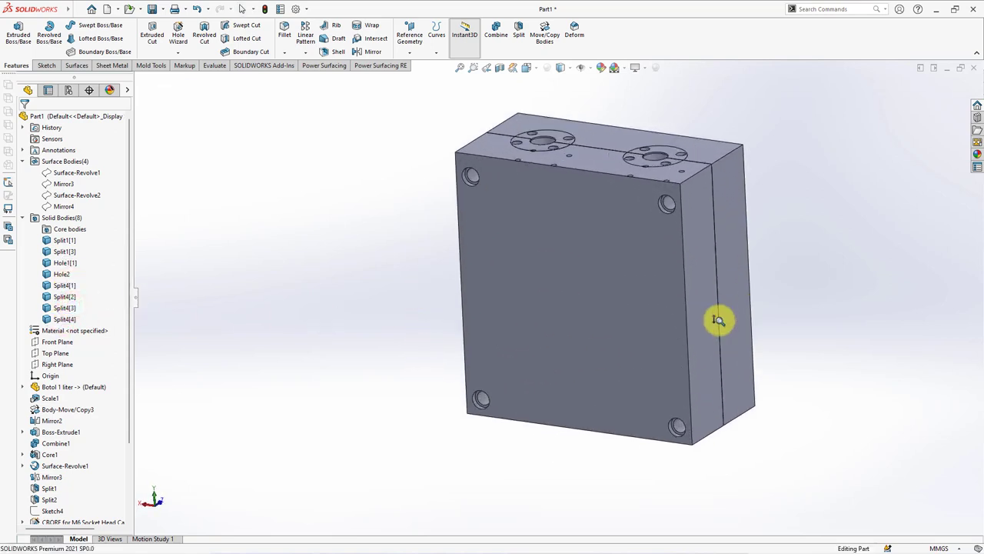
Preview the mould in Wireframe, then return to Shaded With Edges
click(560, 67)
click(560, 144)
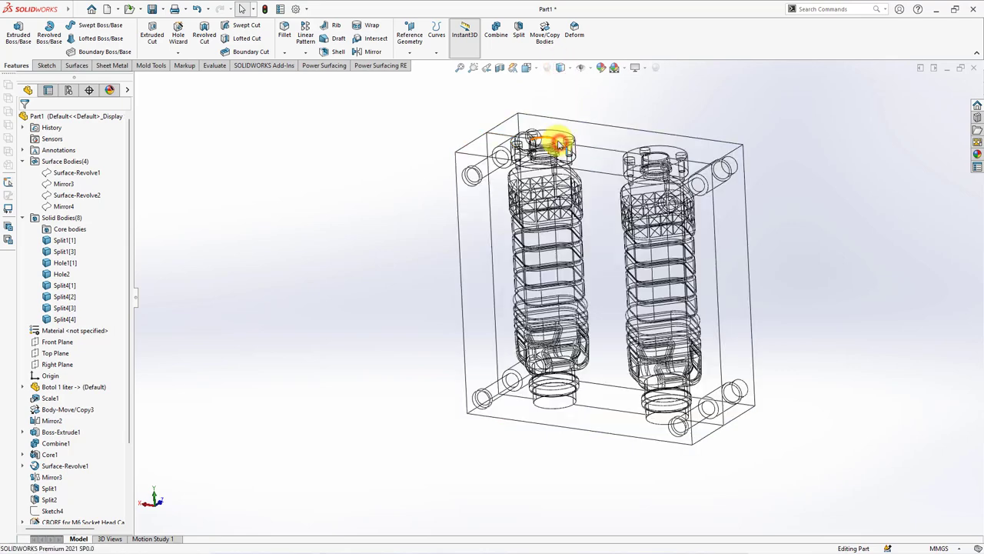
click(560, 83)
Hide the front mould block half and the neck insert halves to expose both cavities
click(573, 246)
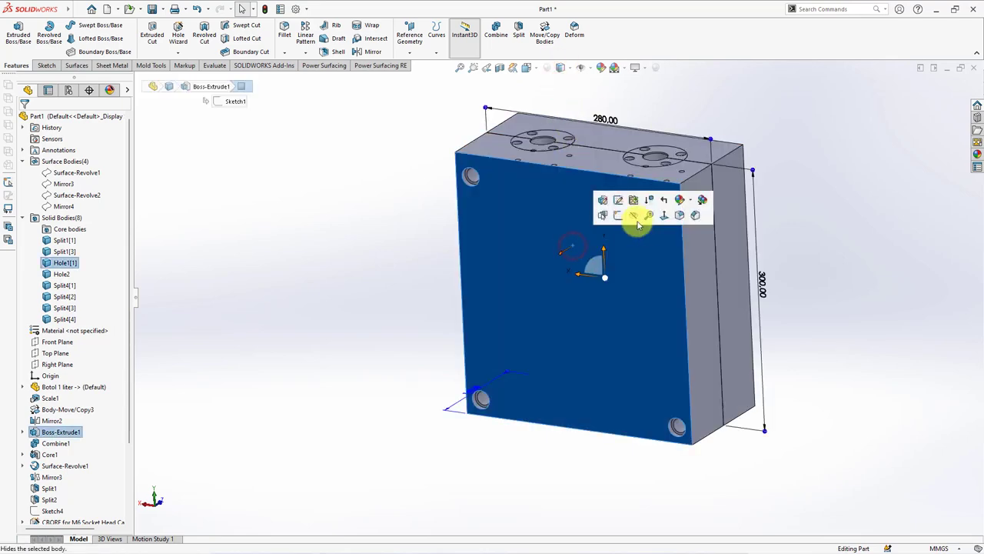
click(635, 213)
click(540, 163)
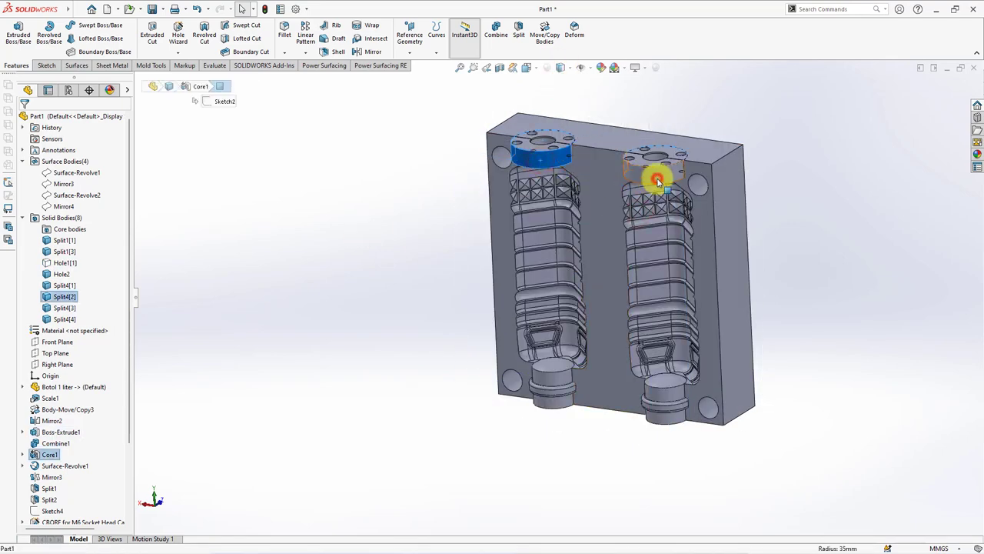
ctrl+click(650, 171)
click(707, 149)
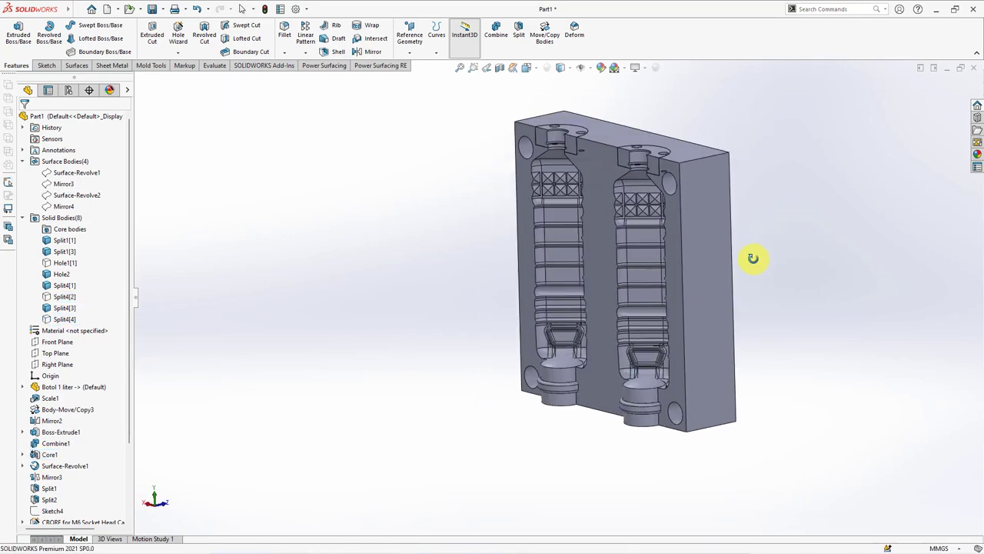